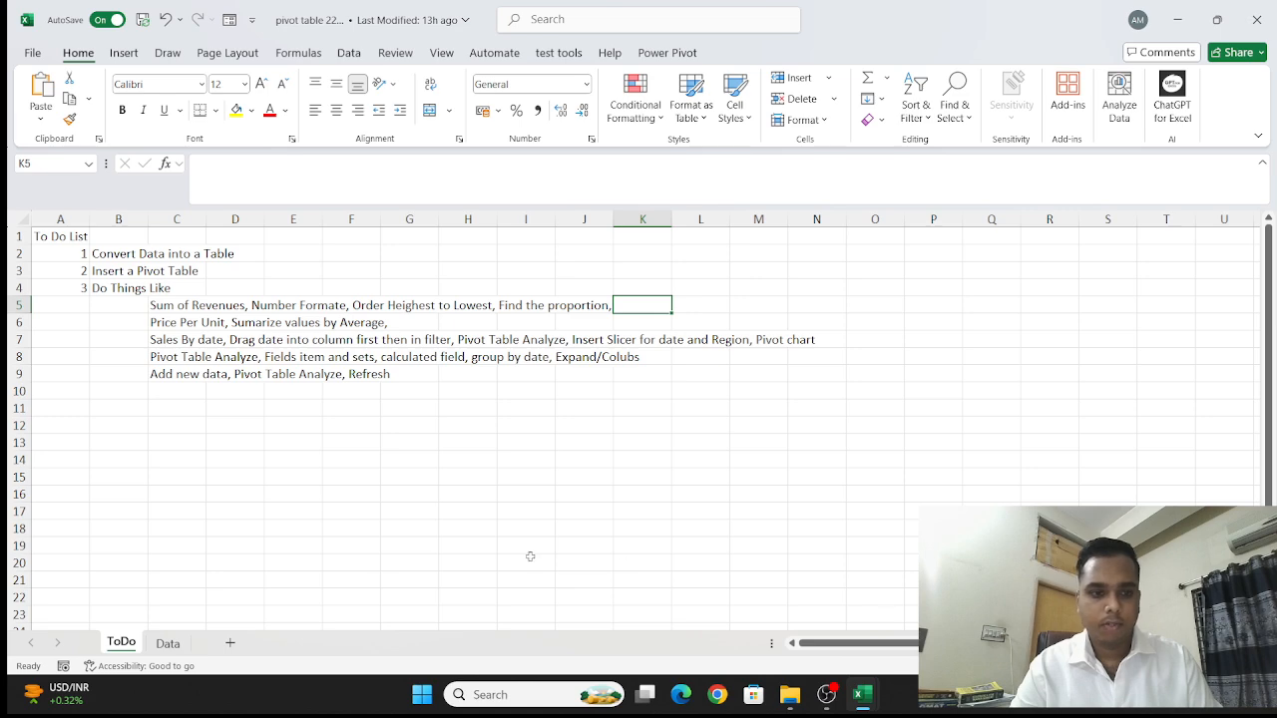
- Review the task list on the ToDo sheet and look through the sales records on the Data sheet
left_click(168, 654)
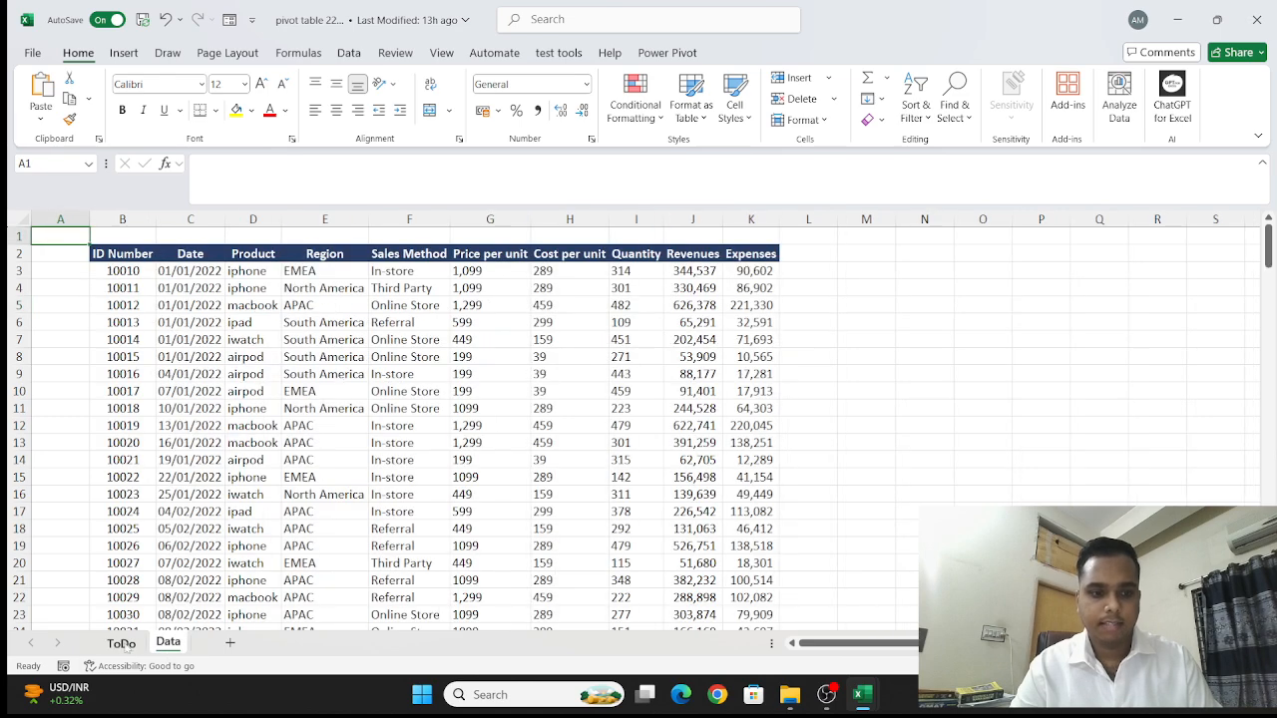
left_click(121, 643)
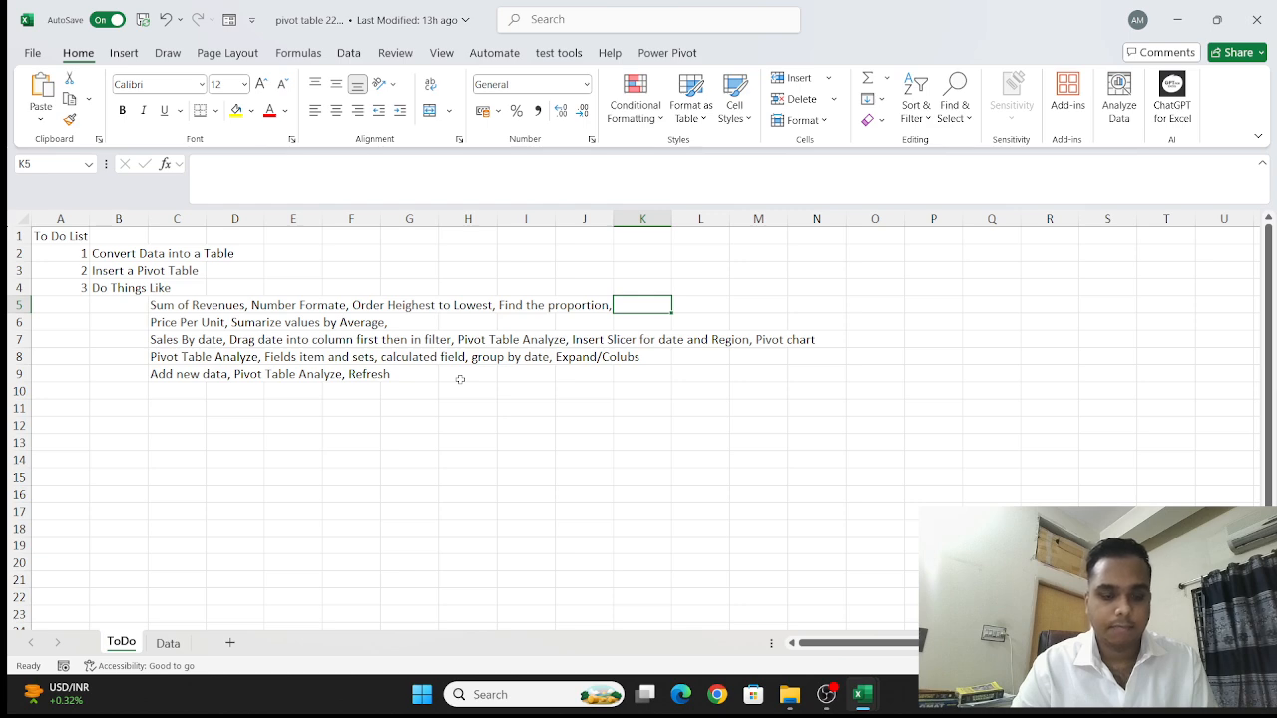
left_click(170, 642)
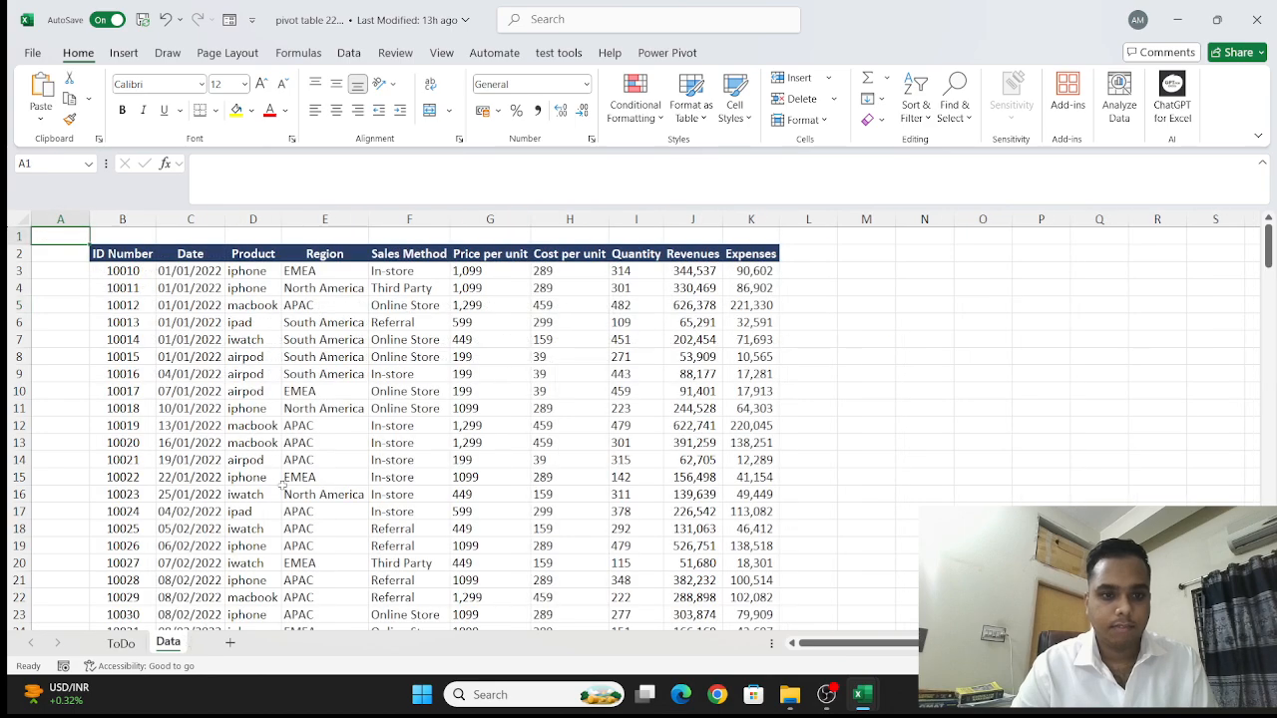
scroll(283, 486, "down", 19)
scroll(282, 486, "down", 20)
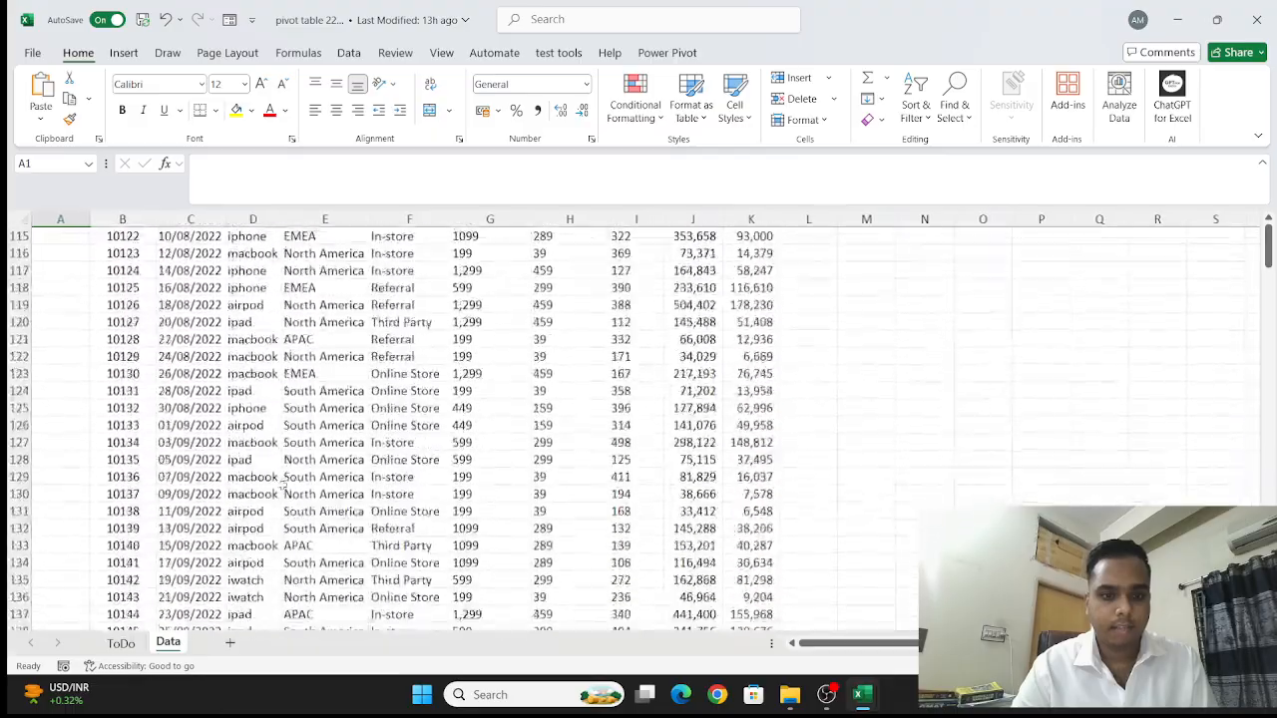
scroll(283, 485, "up", 20)
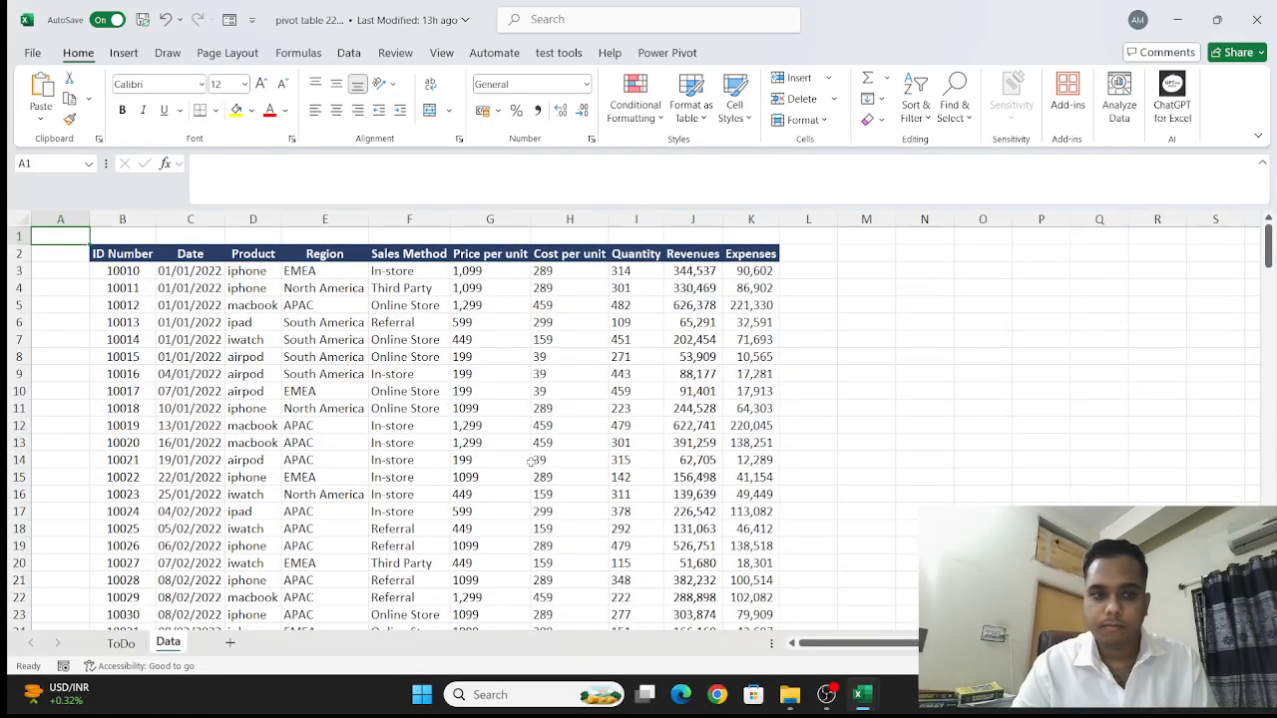
- Convert the sales data range B2:K201 on the Data sheet into a table with headers
left_click(126, 258)
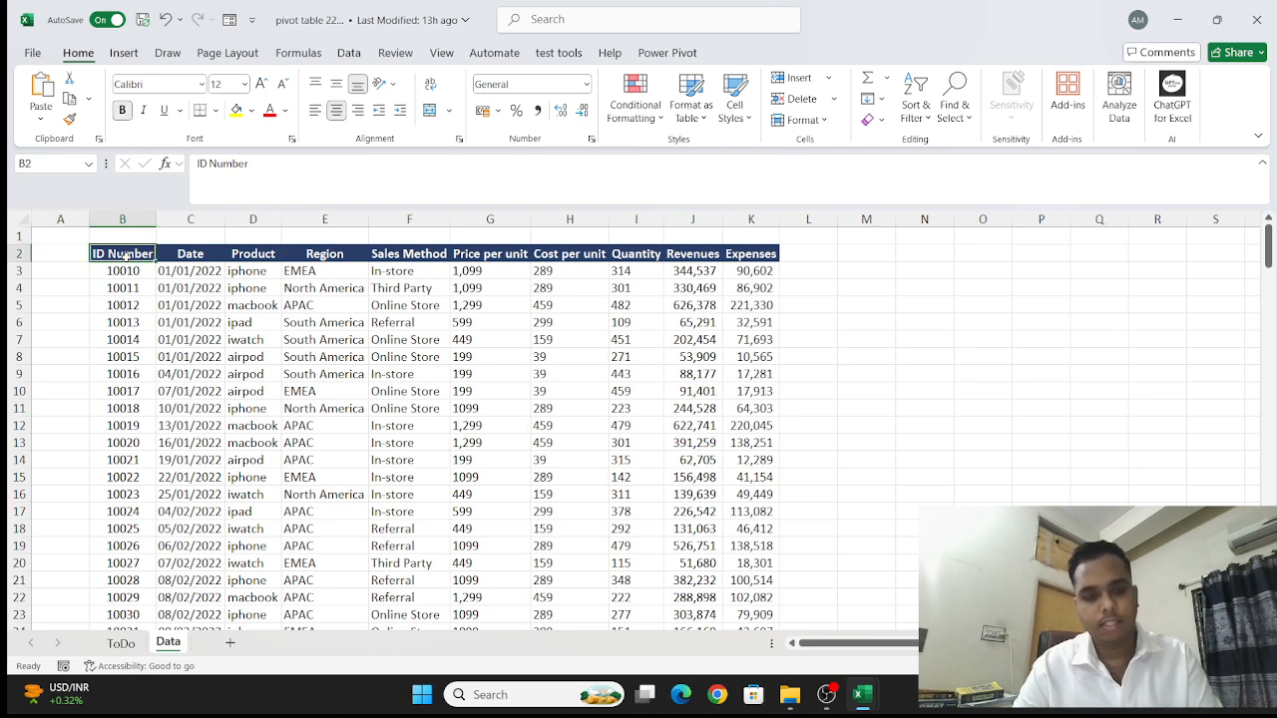
key("ctrl+shift+Right")
key("ctrl+shift+Down")
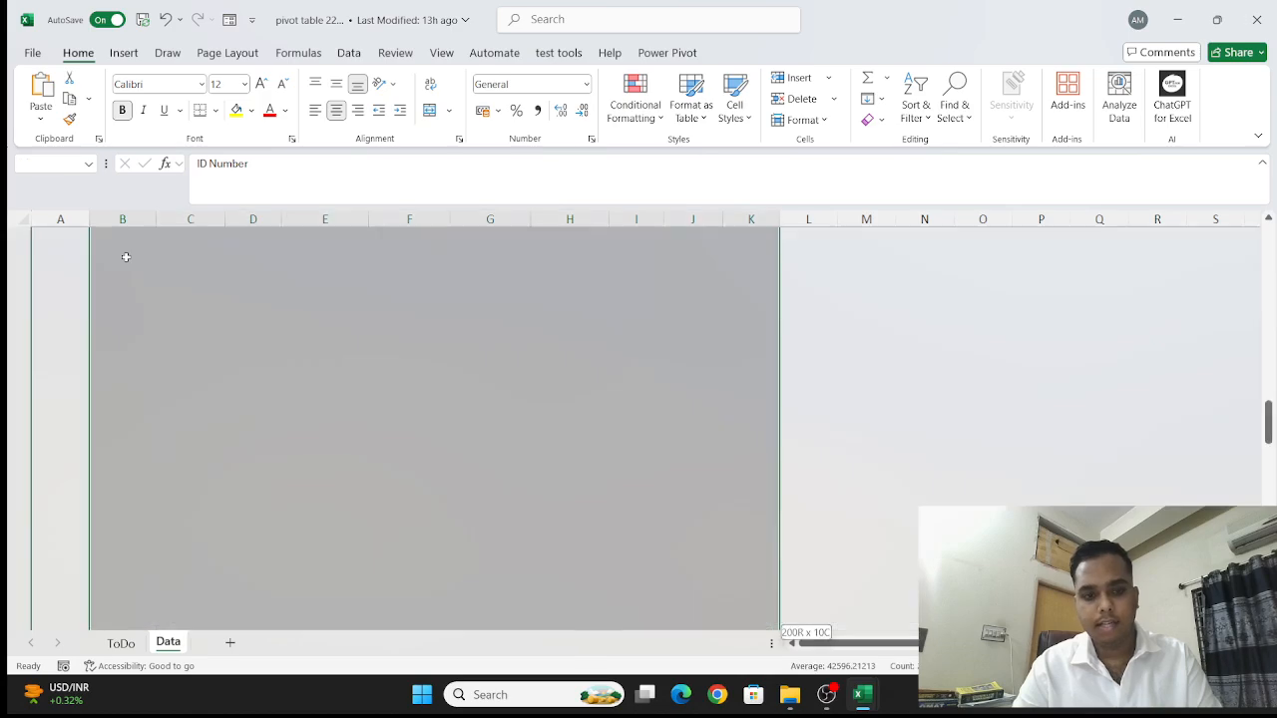
scroll(126, 257, "down", 7)
scroll(125, 257, "up", 20)
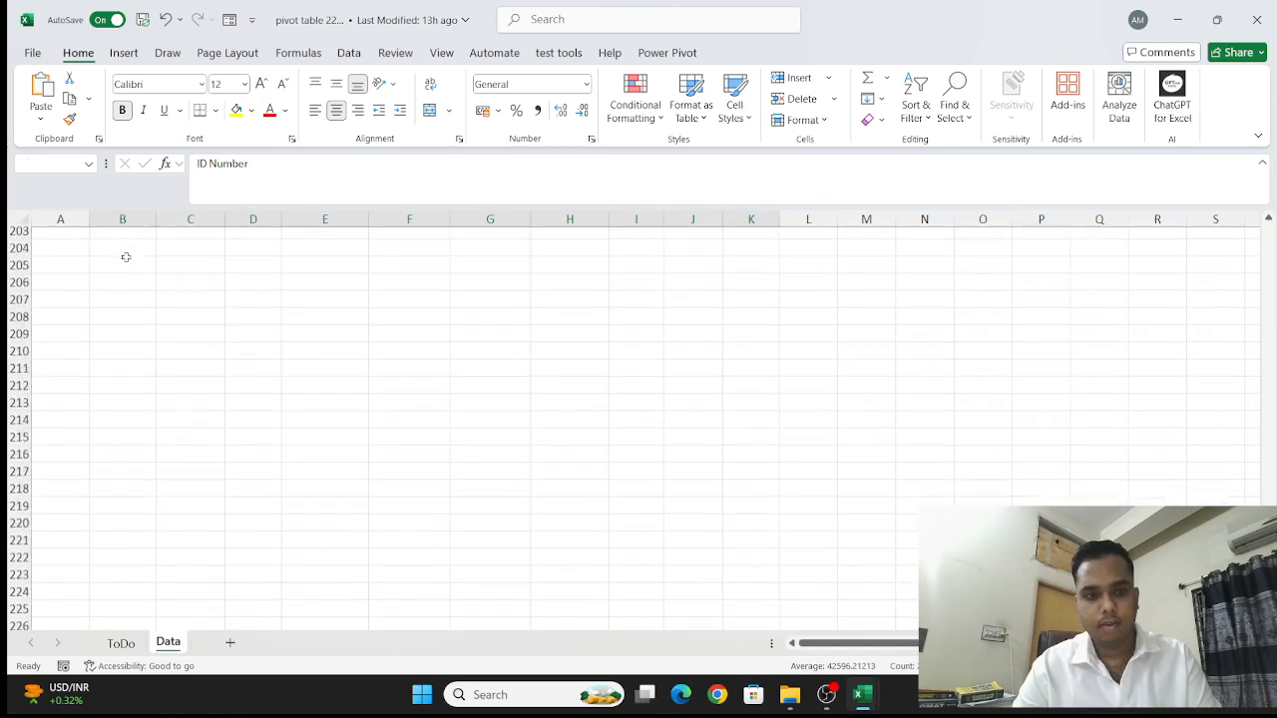
scroll(126, 257, "up", 20)
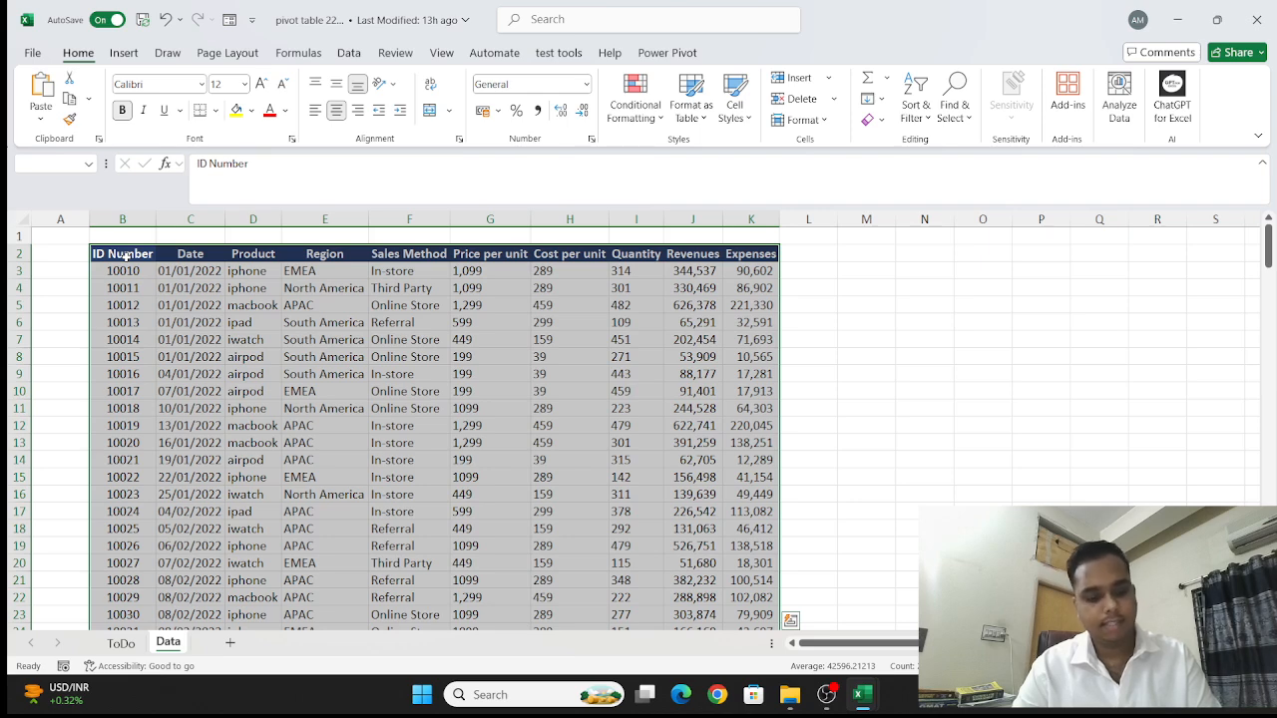
key("ctrl+t")
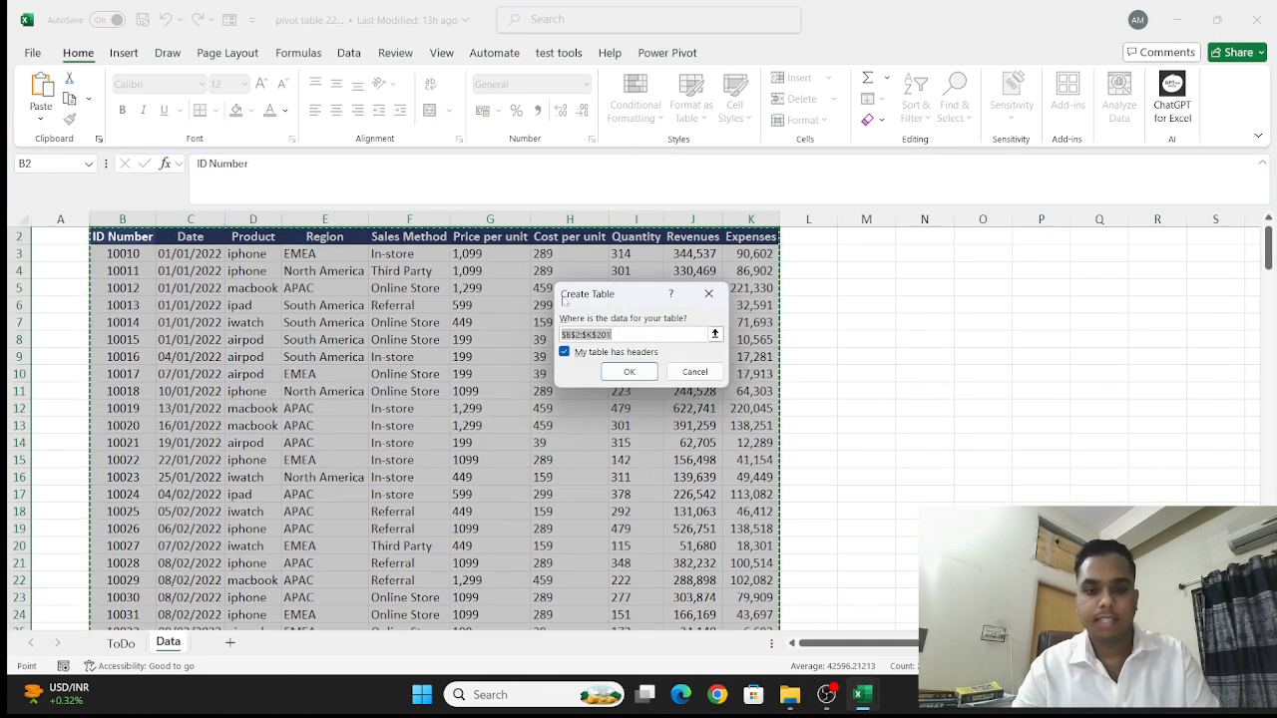
left_click(634, 374)
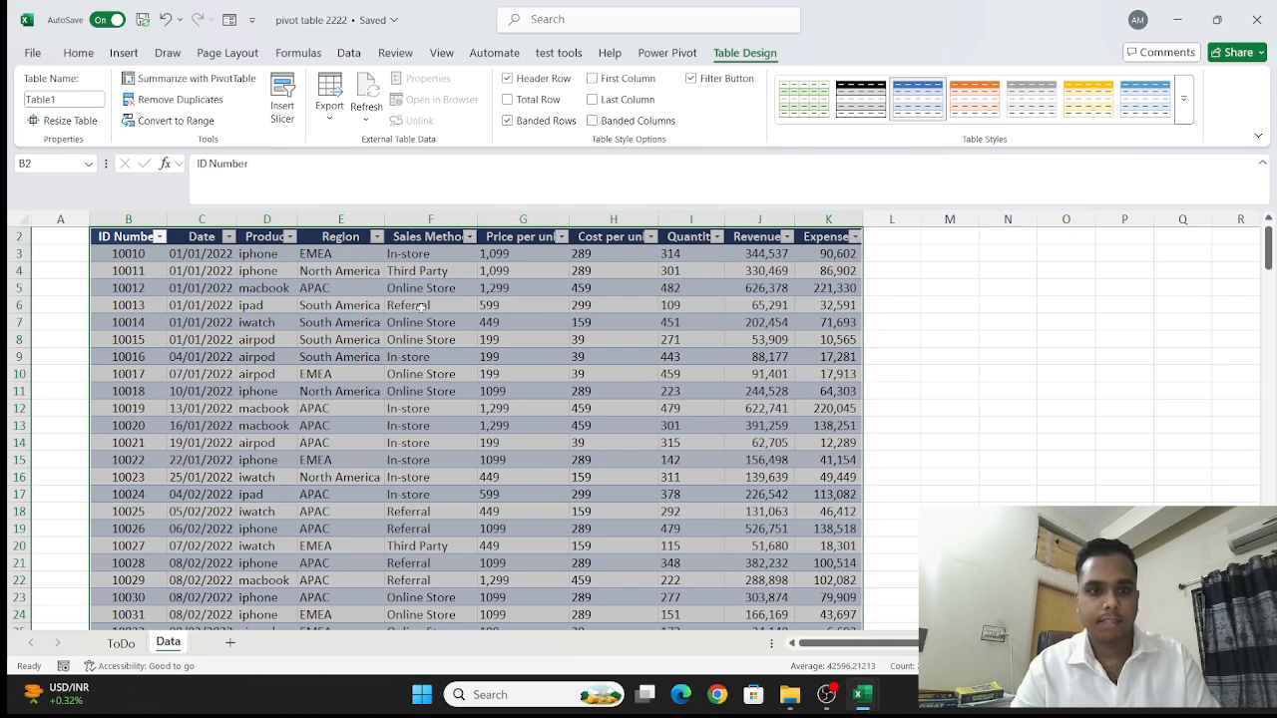
- Insert a PivotTable based on Table1, placed on a new worksheet
scroll(420, 308, "up", 1)
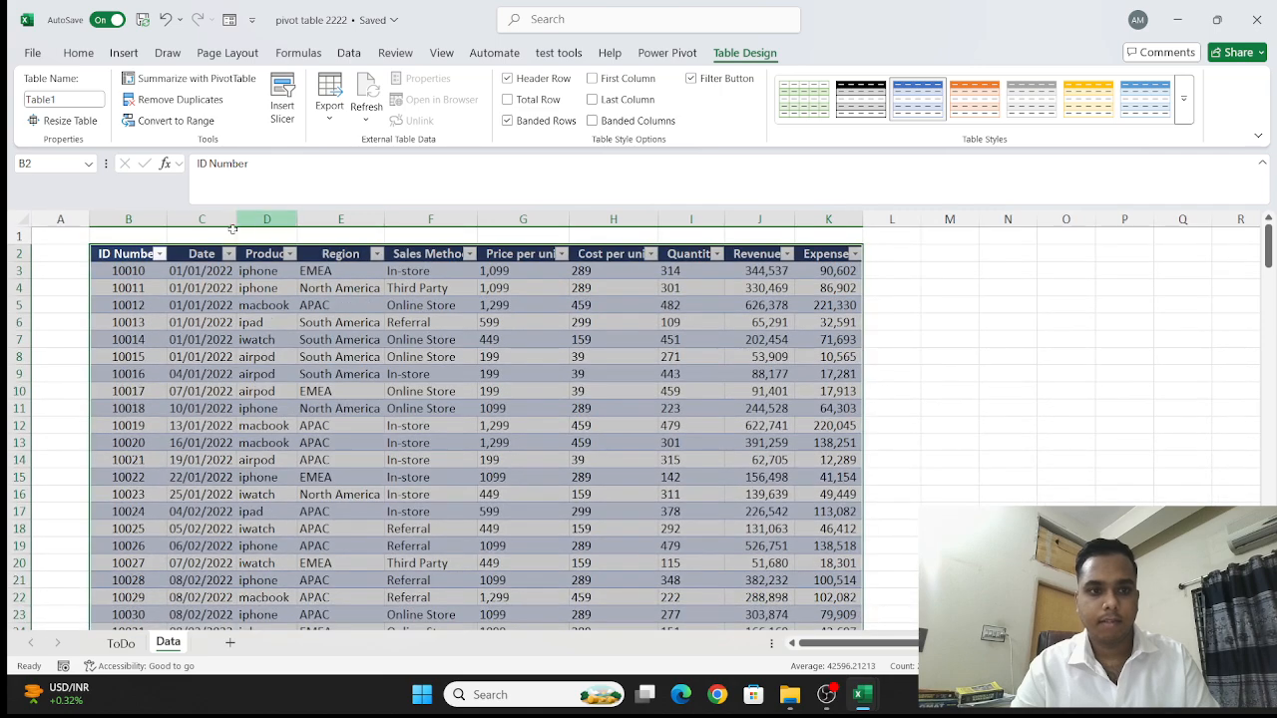
left_click(121, 56)
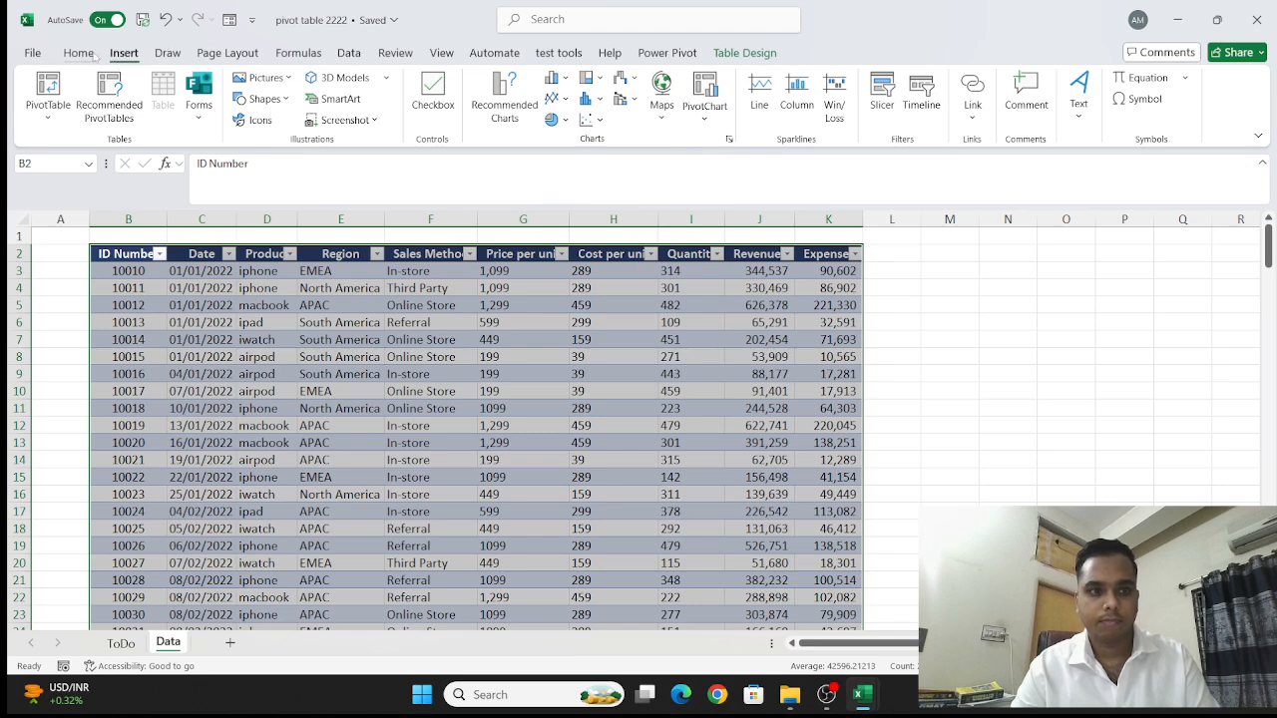
left_click(80, 54)
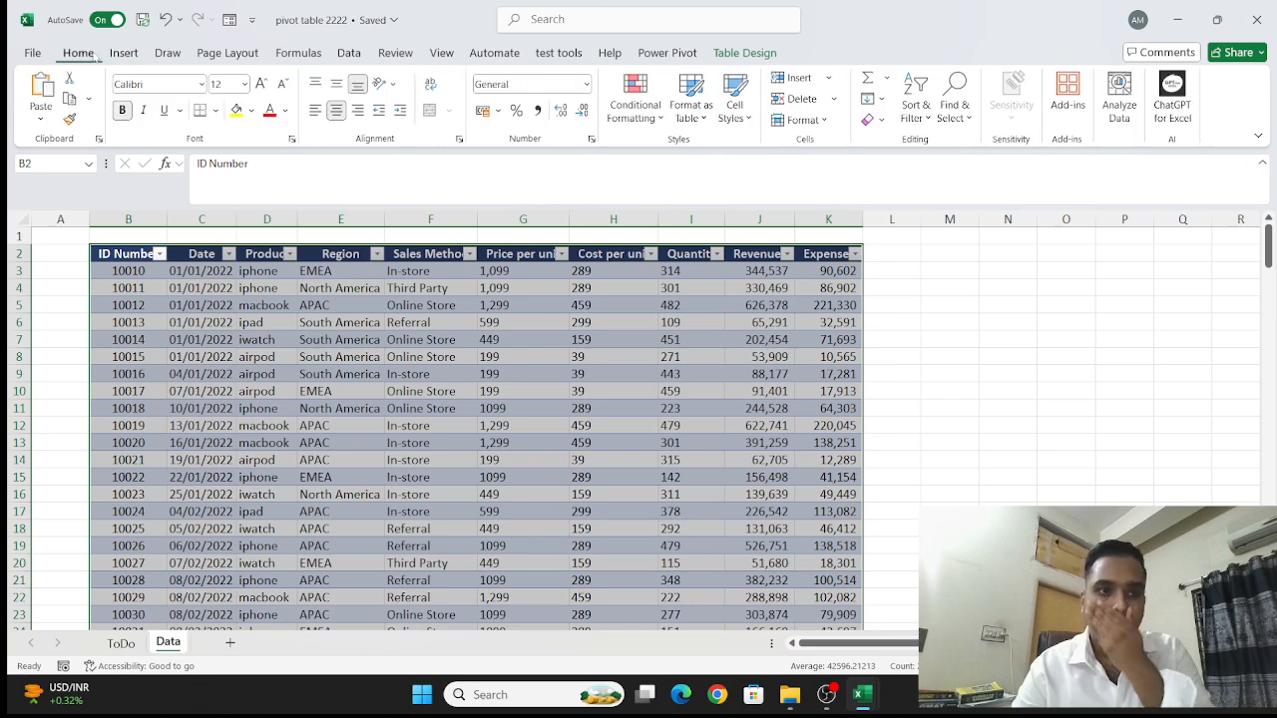
left_click(123, 55)
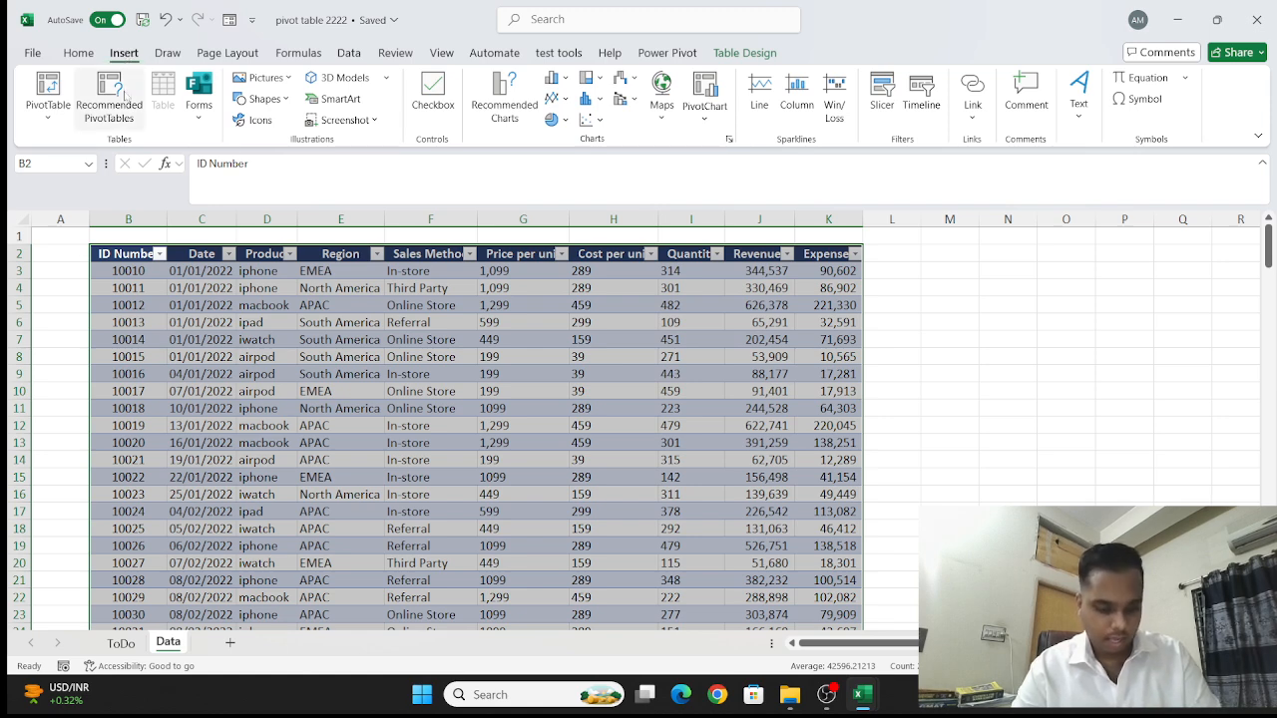
left_click(62, 116)
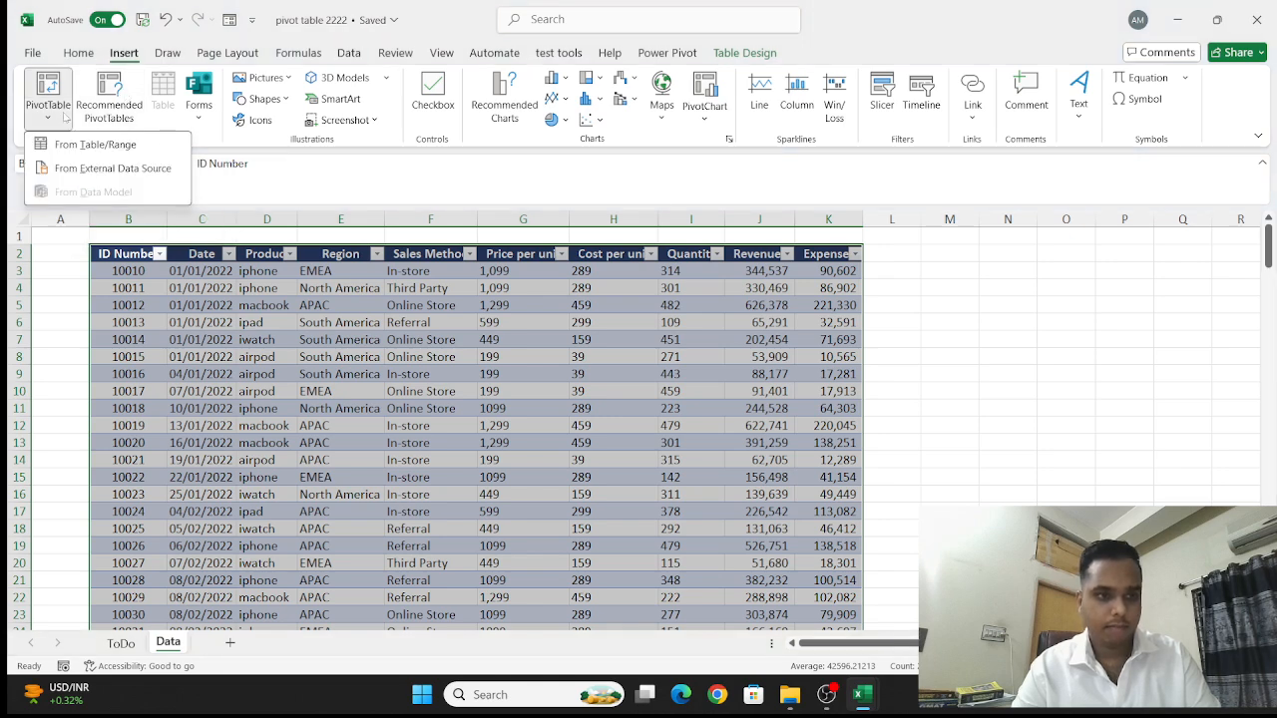
left_click(50, 103)
left_click(50, 103)
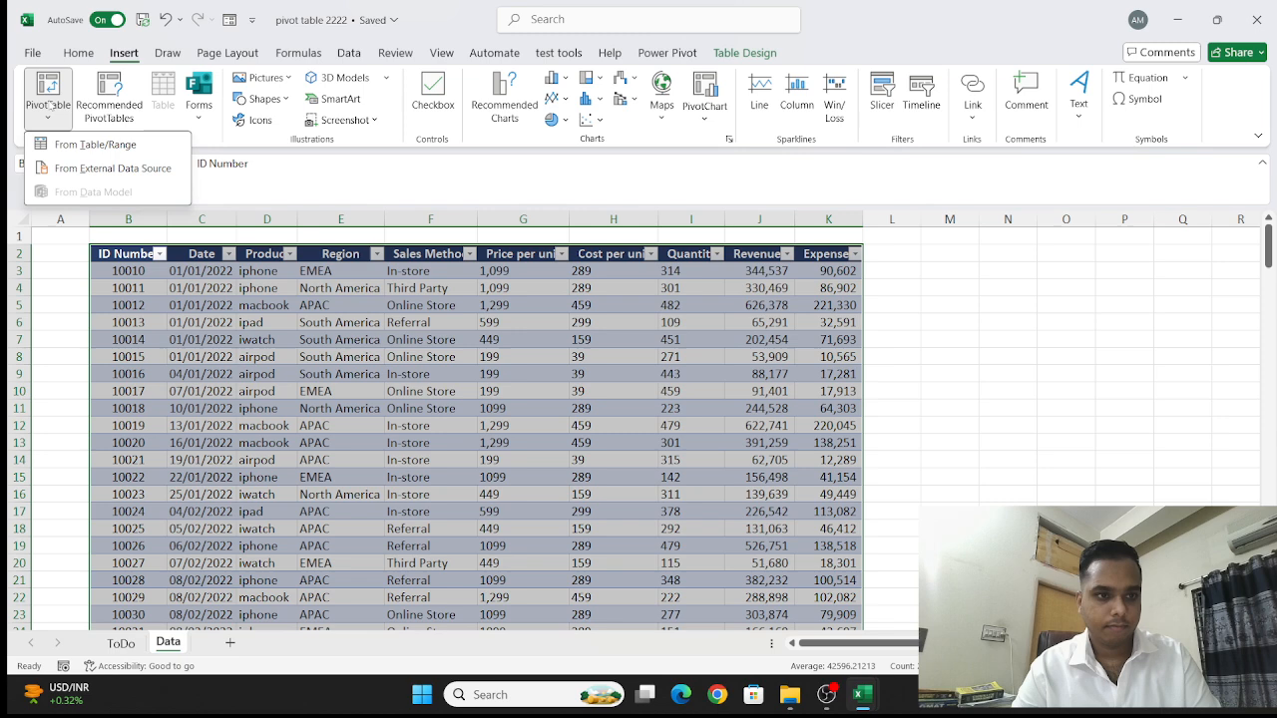
left_click(100, 146)
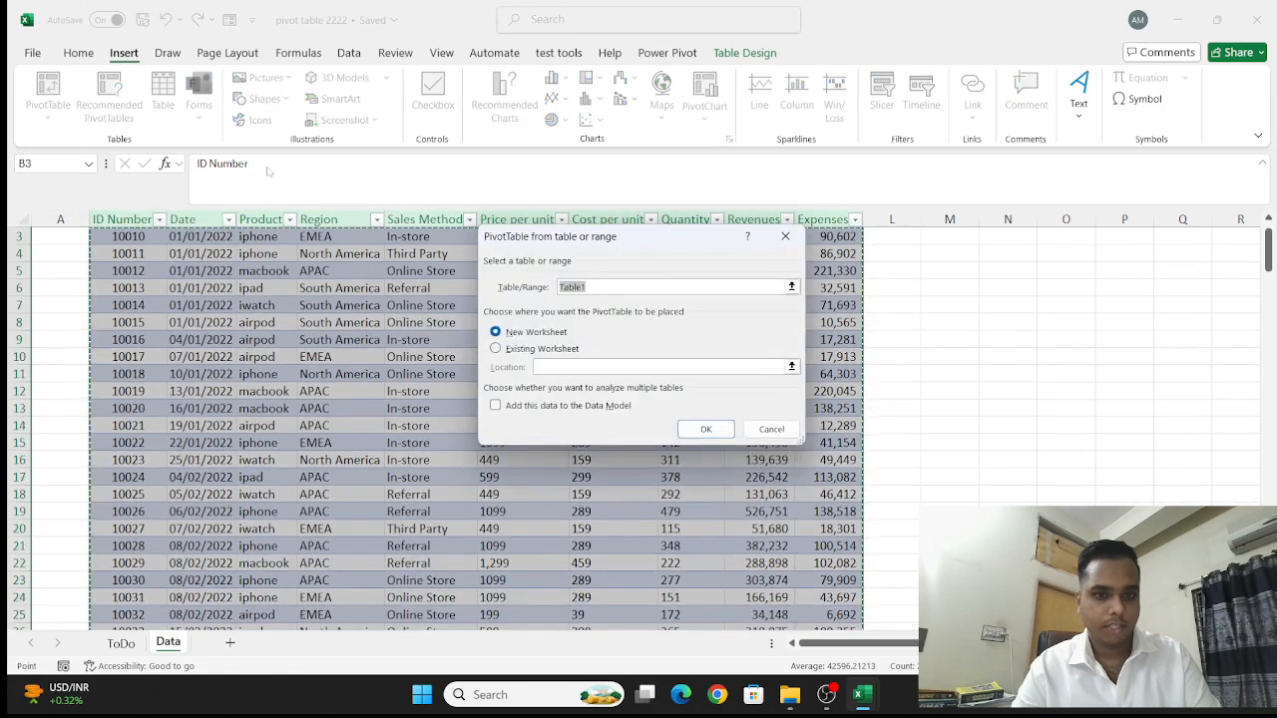
left_click(723, 435)
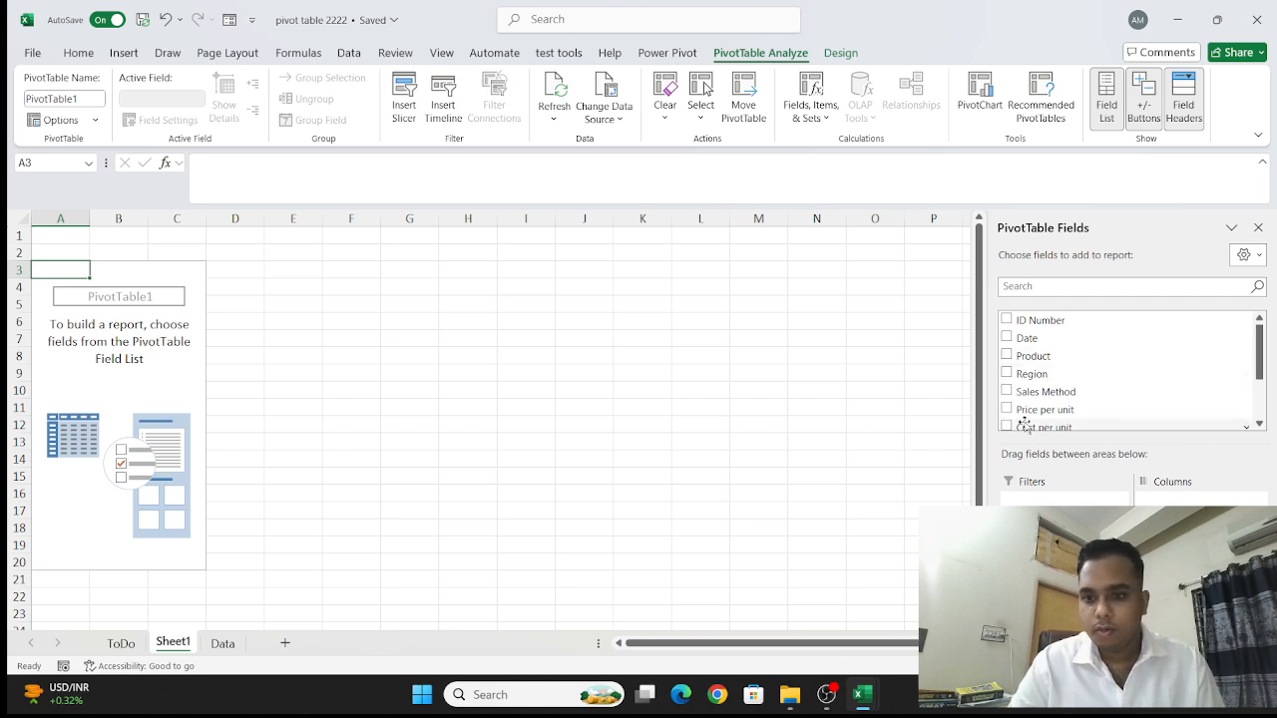
- Check the ToDo sheet, then add the Revenues field to the PivotTable on Sheet1 as a sum
scroll(1017, 387, "down", 2)
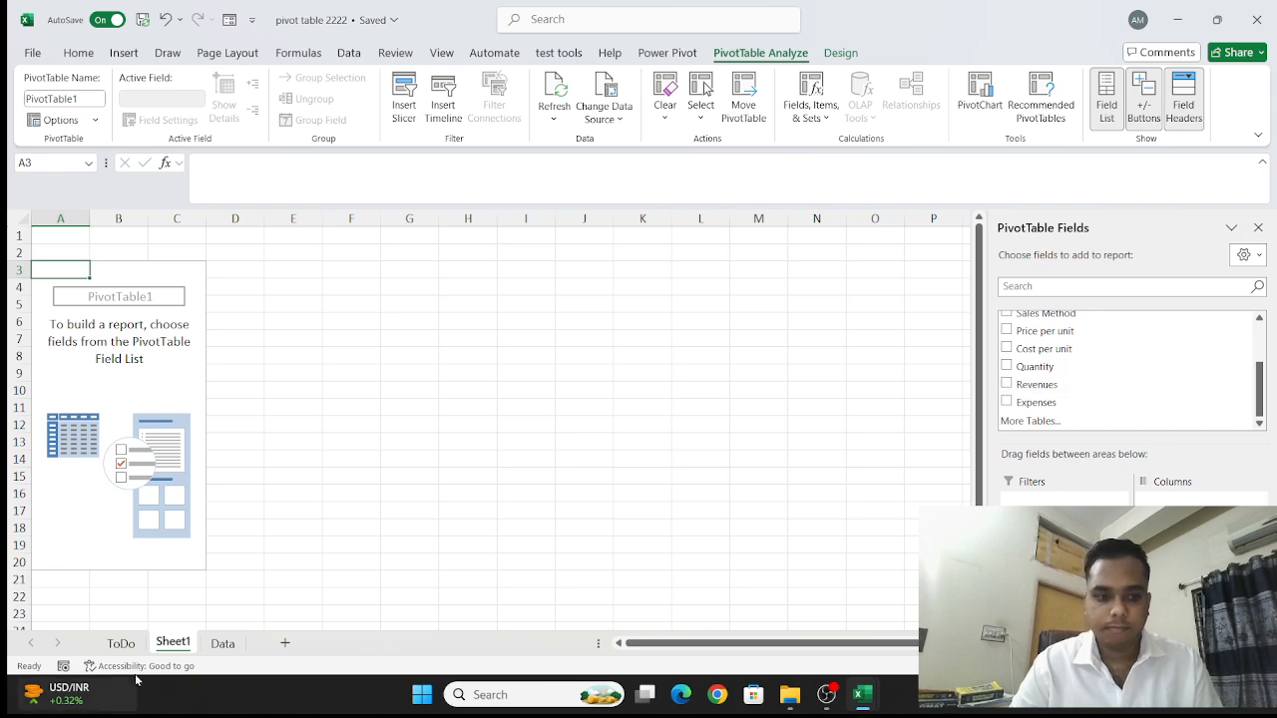
left_click(120, 644)
left_click(173, 643)
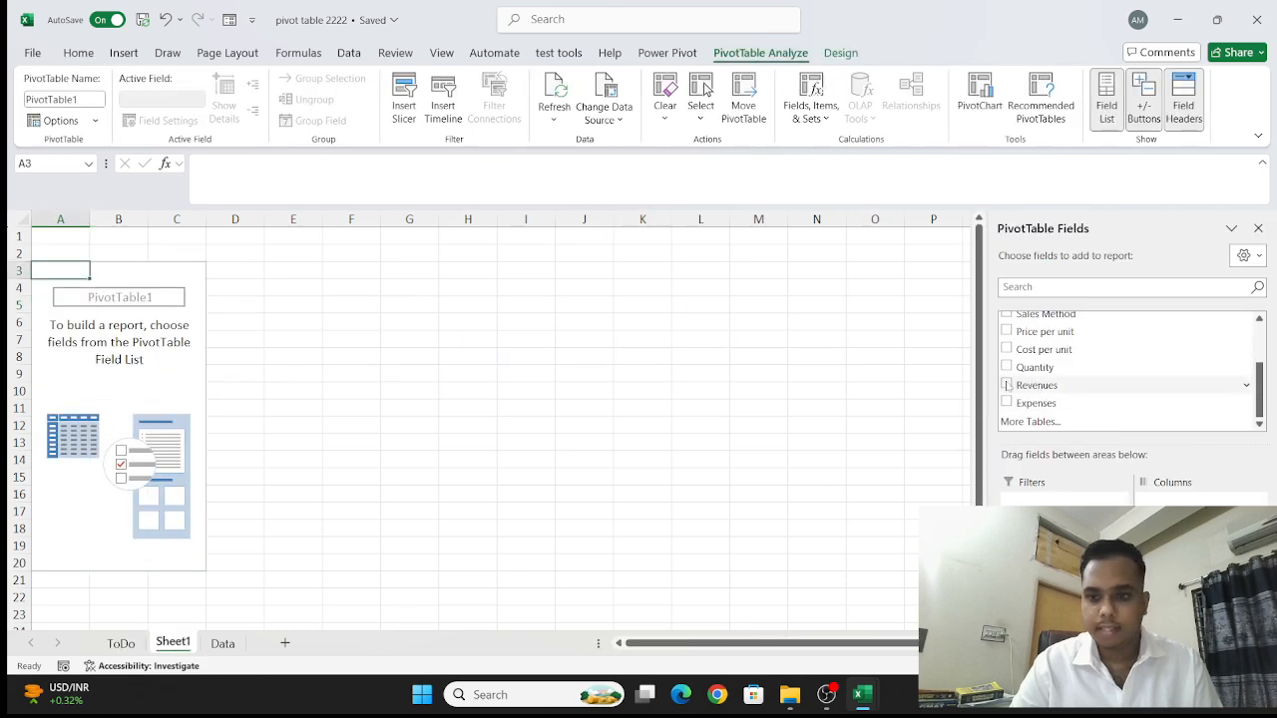
left_click(1005, 385)
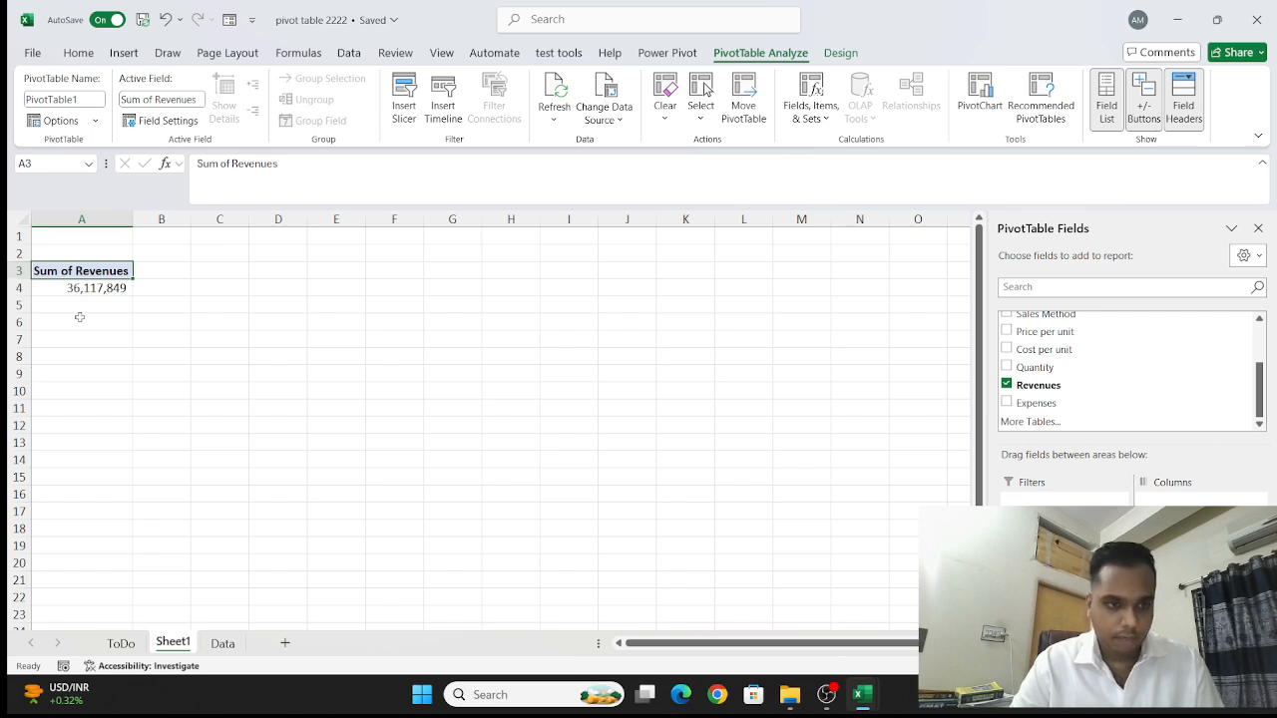
- Set the number format of Sum of Revenues to Number with 0 decimal places and the 1000 separator
left_click(98, 288)
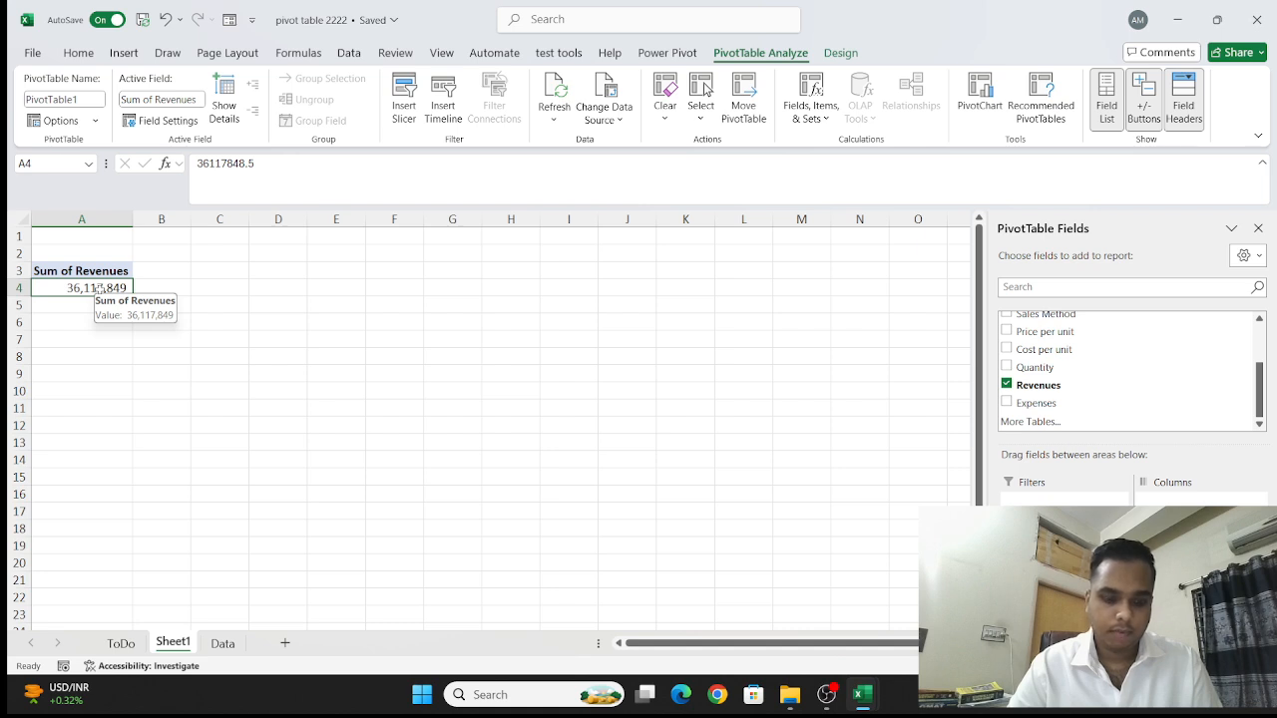
right_click(98, 288)
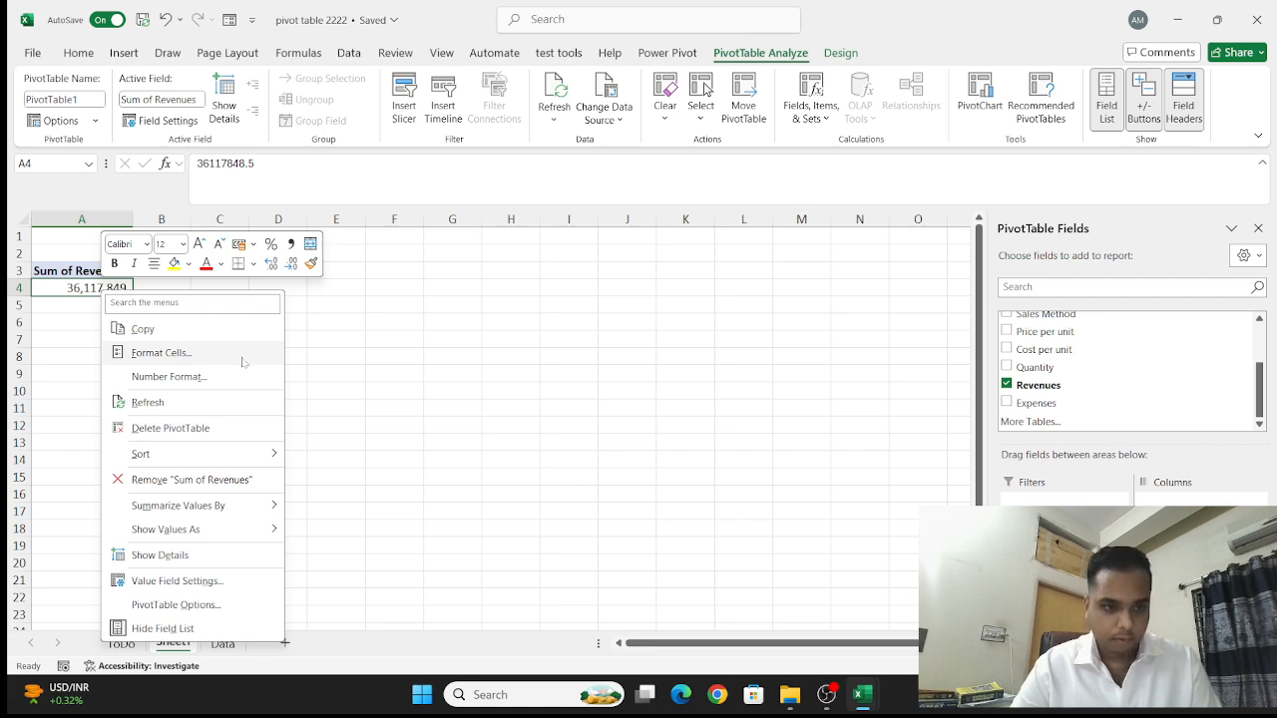
left_click(236, 377)
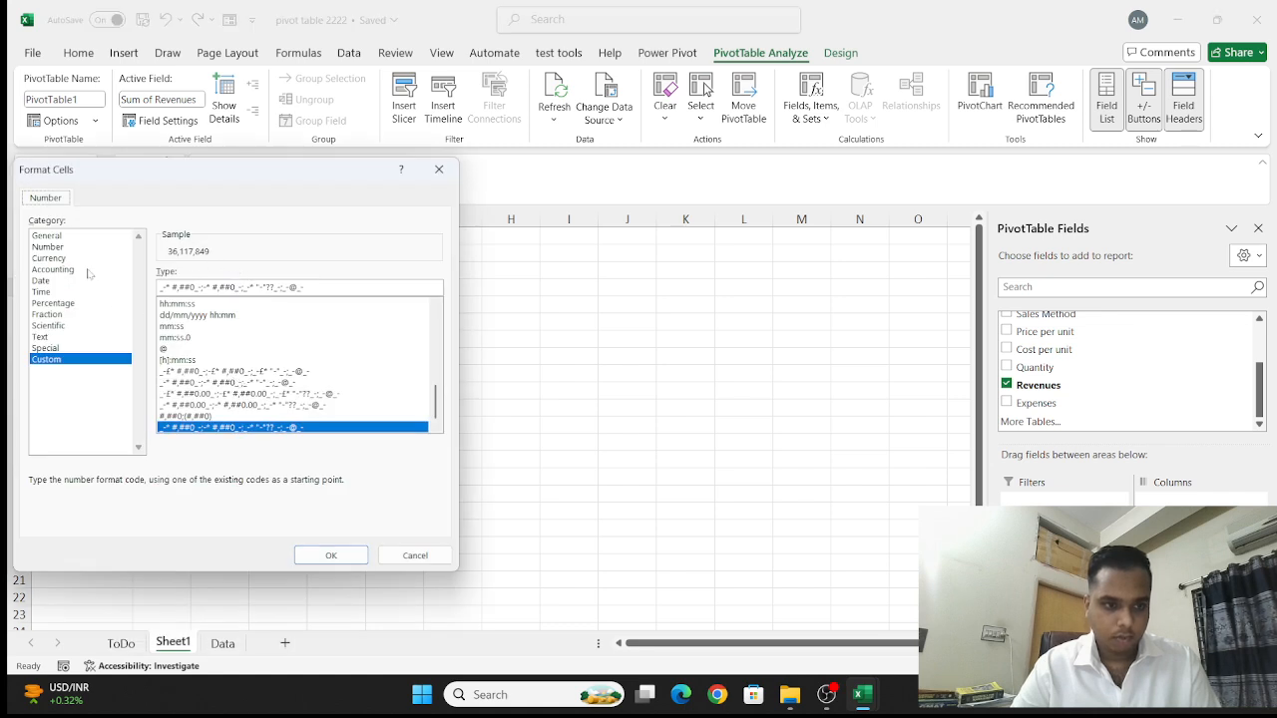
left_click(48, 247)
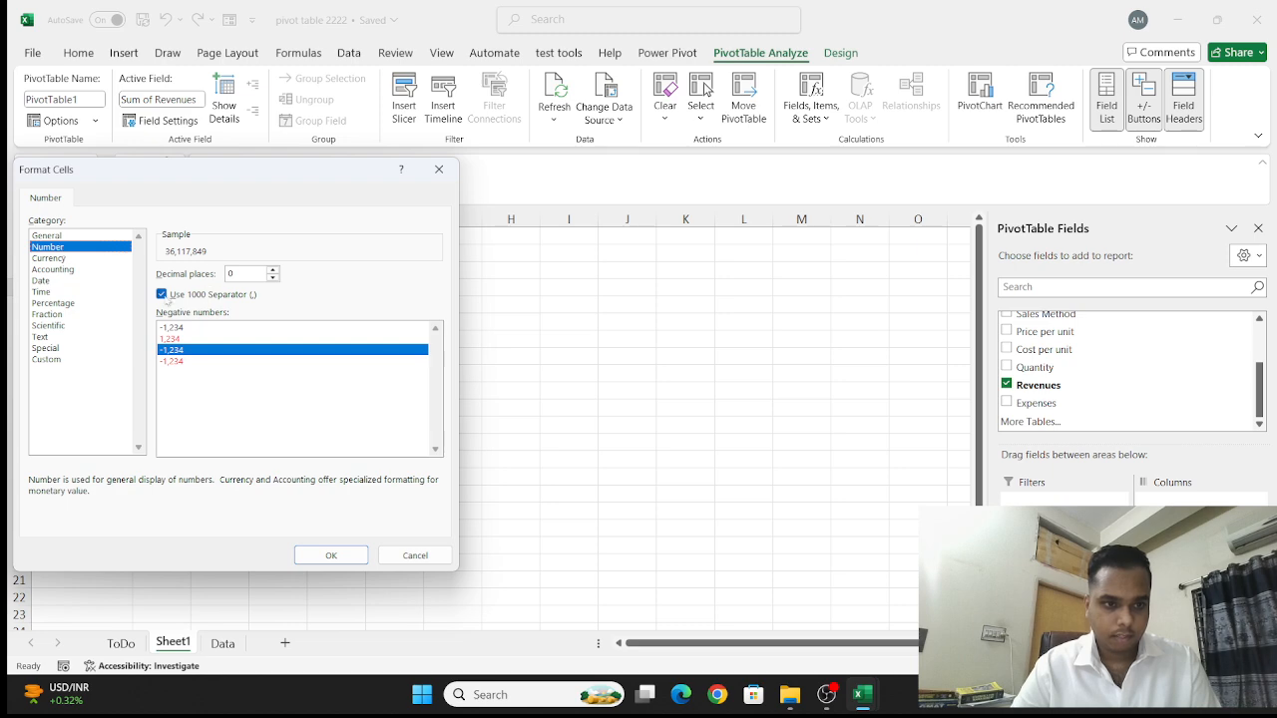
left_click(163, 296)
left_click(163, 297)
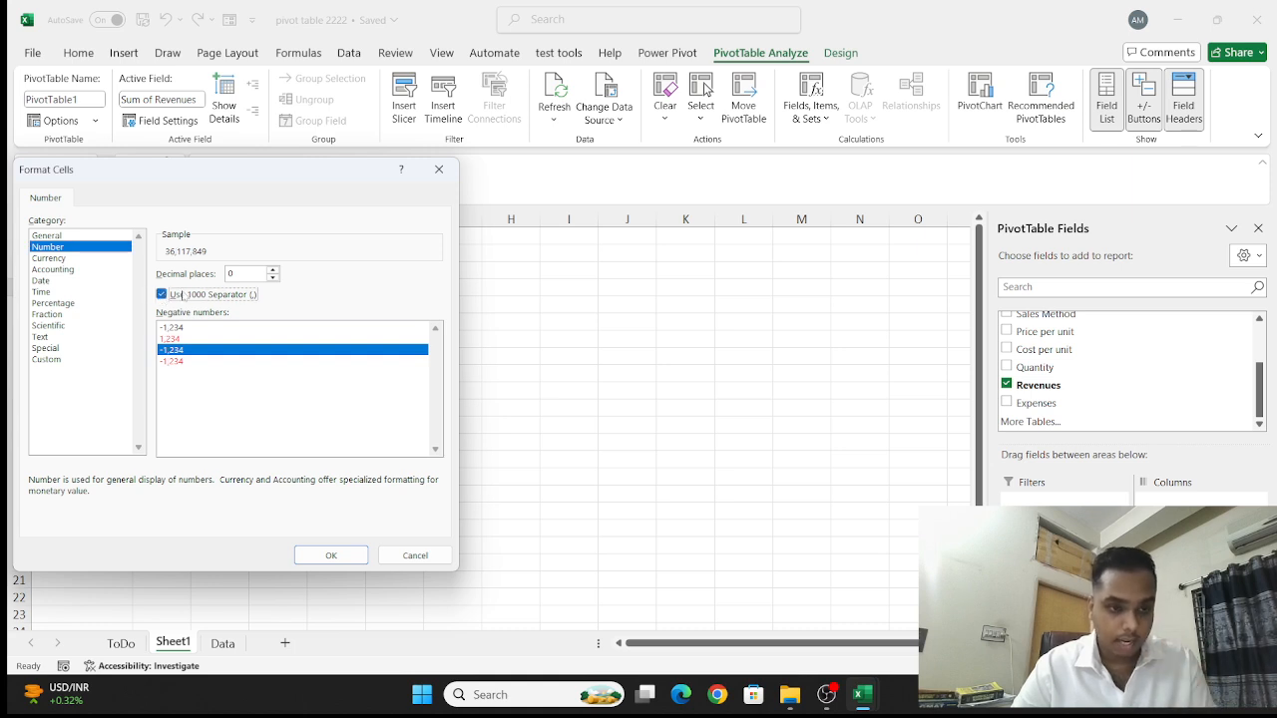
key("Return")
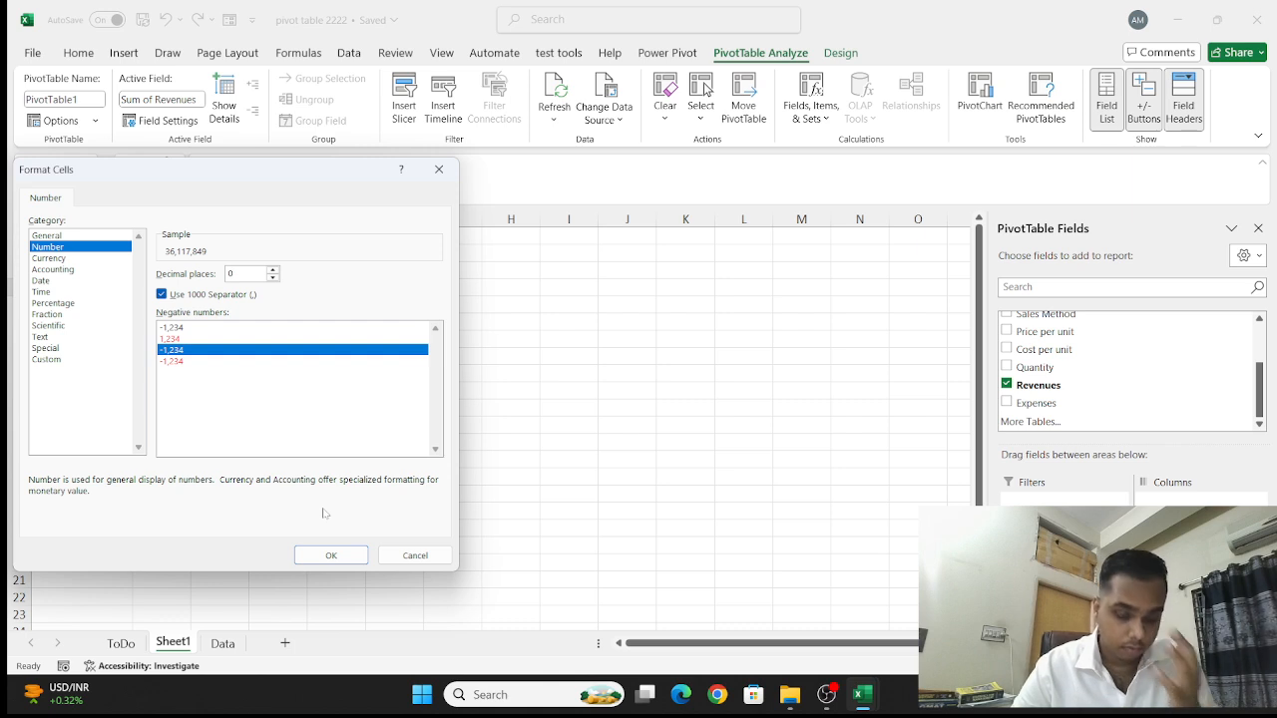
left_click(332, 558)
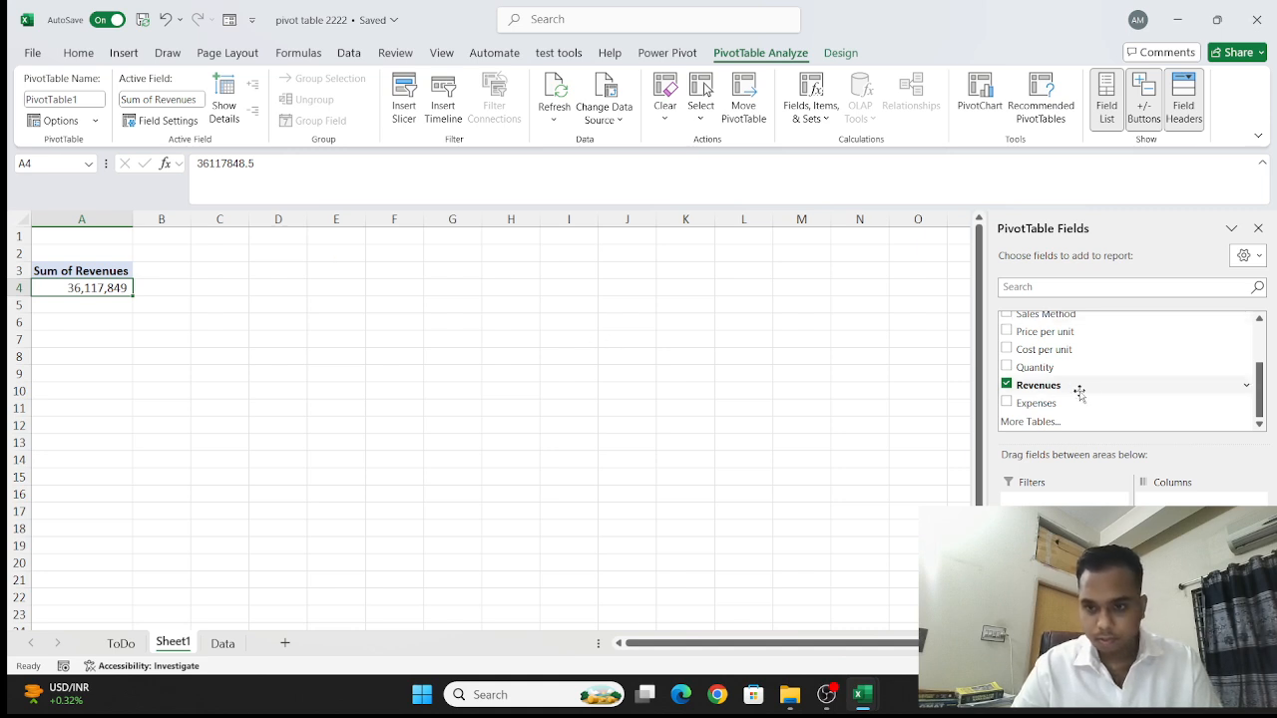
- Add the Product field as PivotTable rows and sort the products by Sum of Revenues from largest to smallest
scroll(1033, 334, "up", 1)
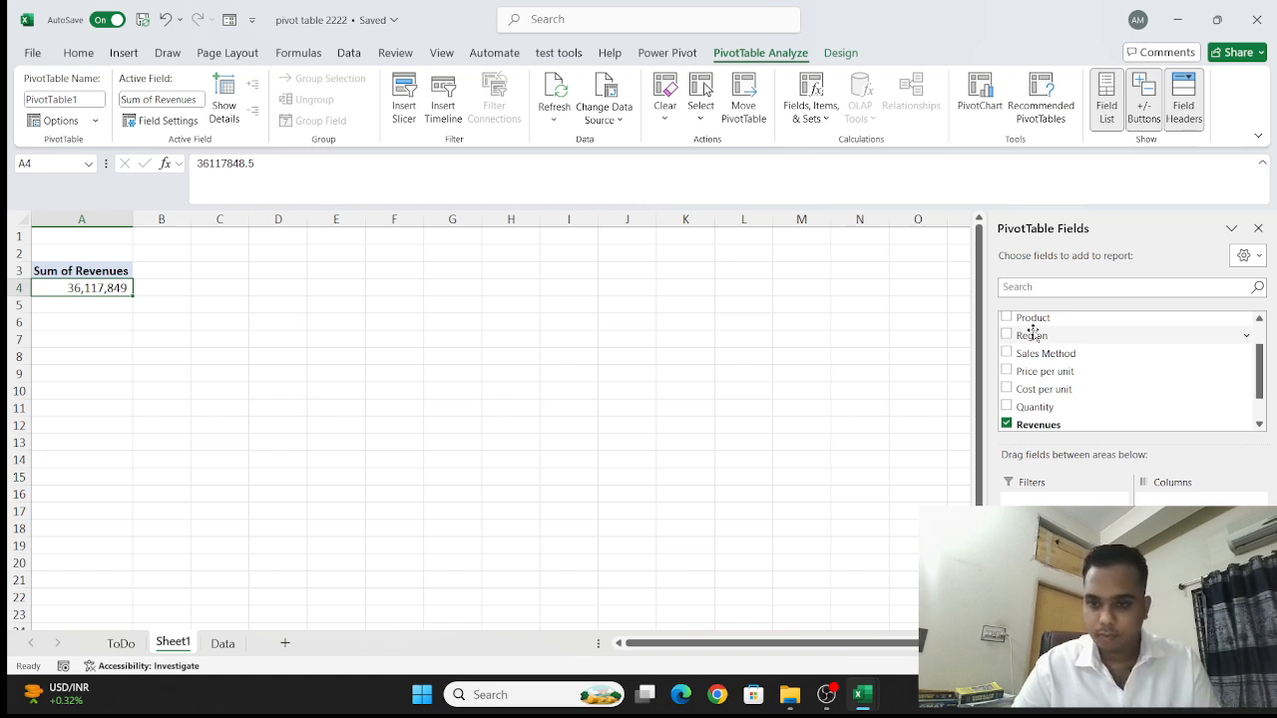
left_click(1006, 317)
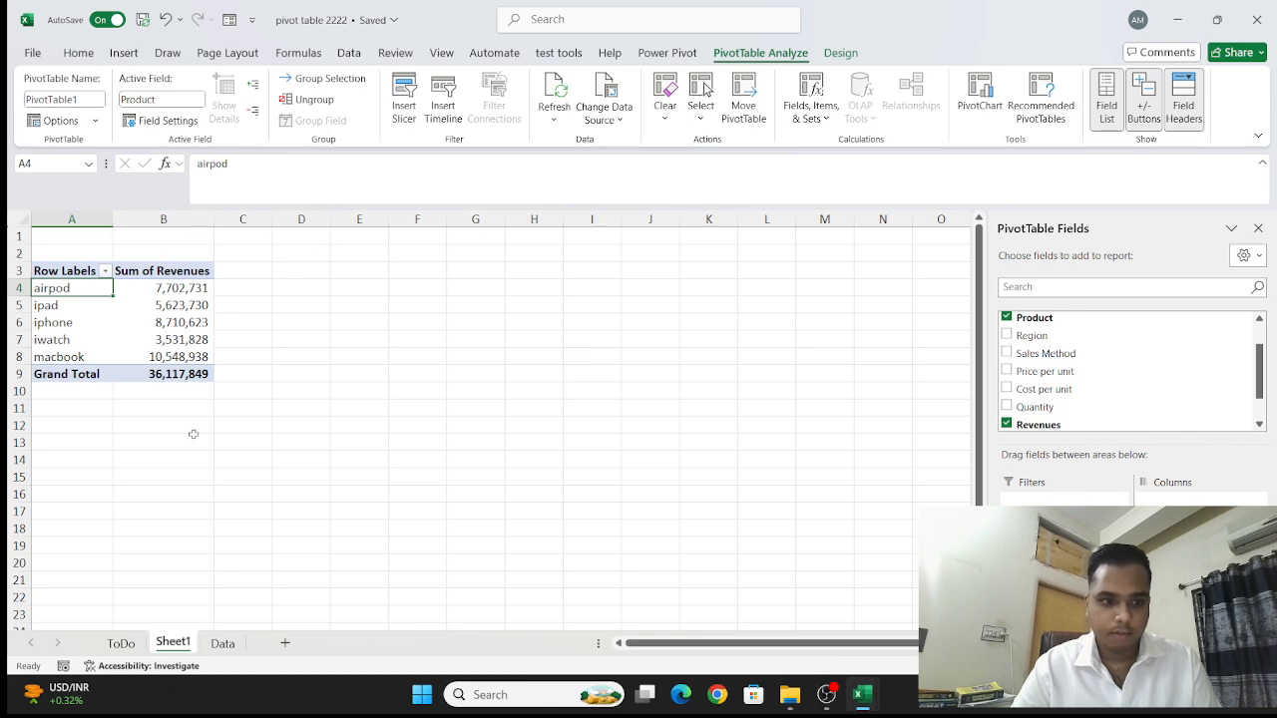
left_click(198, 289)
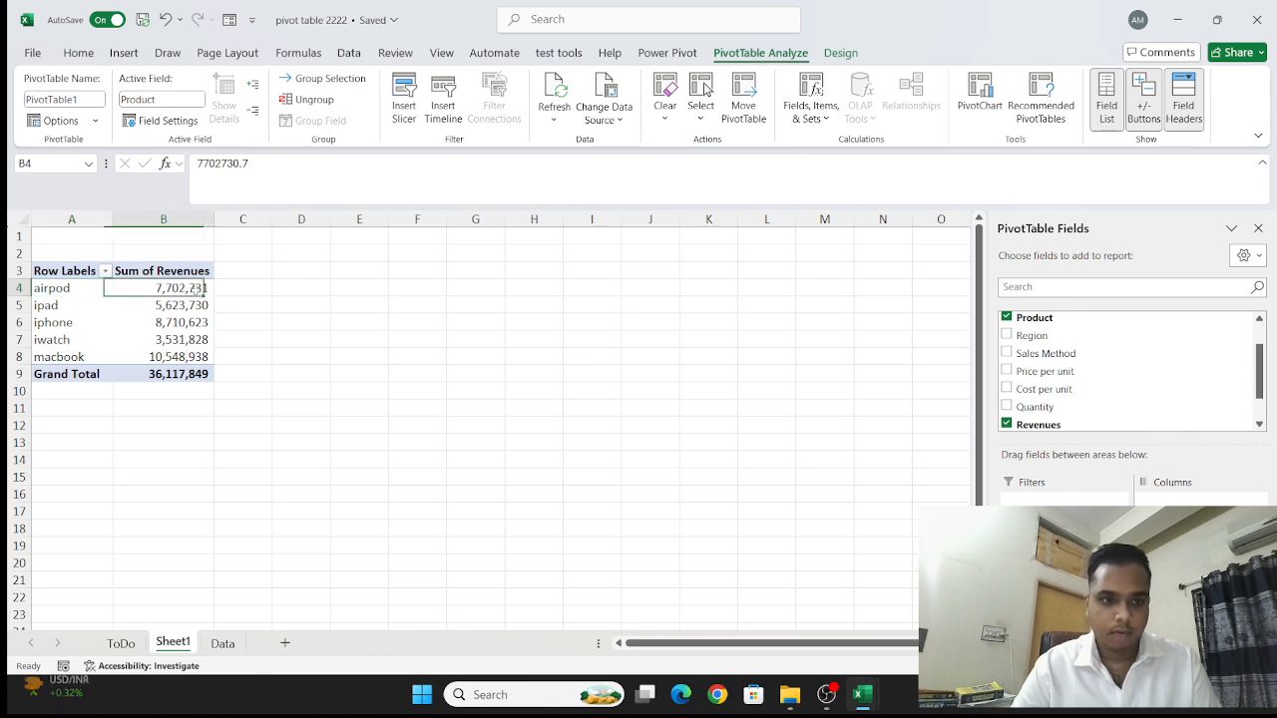
right_click(197, 291)
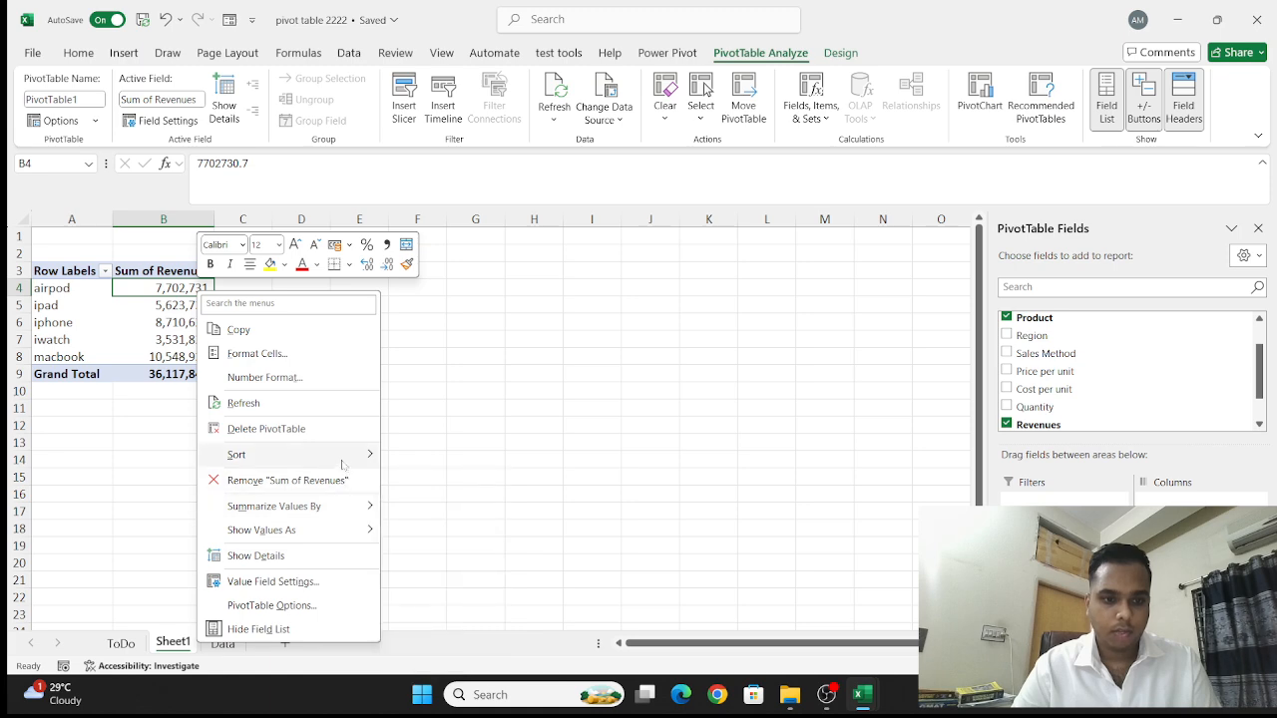
mouse_move(343, 463)
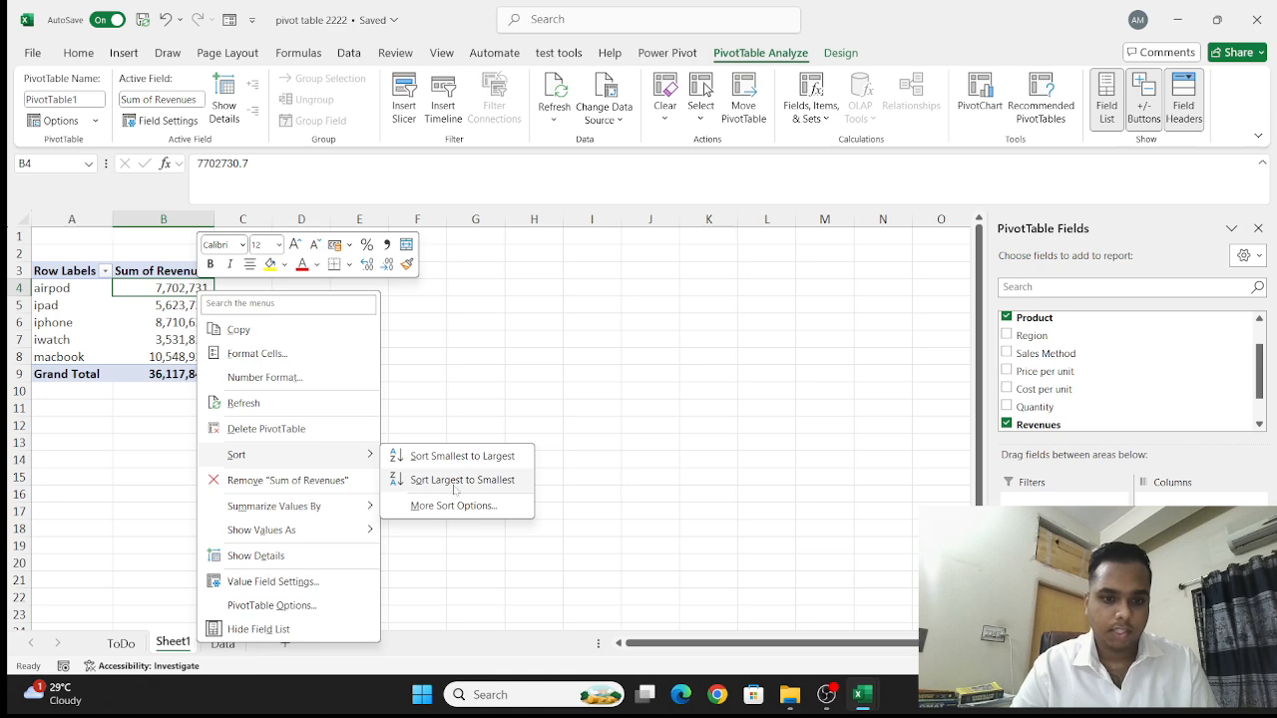
left_click(455, 483)
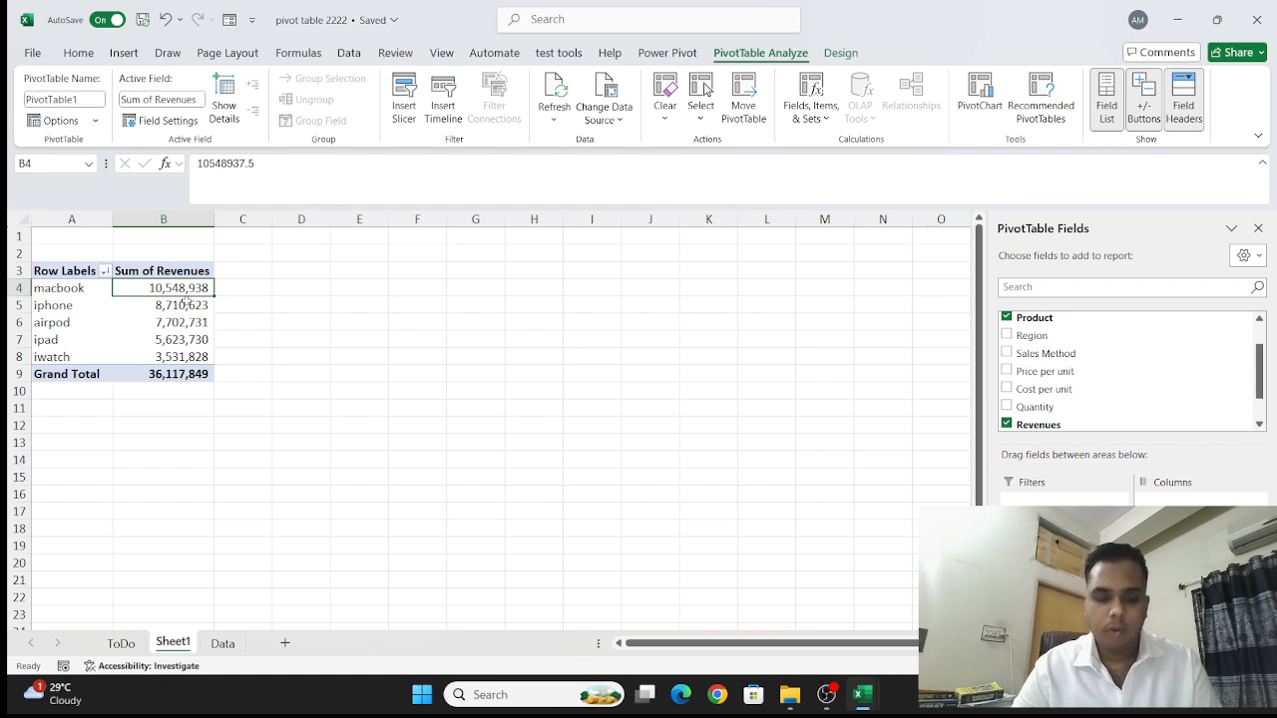
- Show the Sum of Revenues values as % of Grand Total
mouse_move(186, 301)
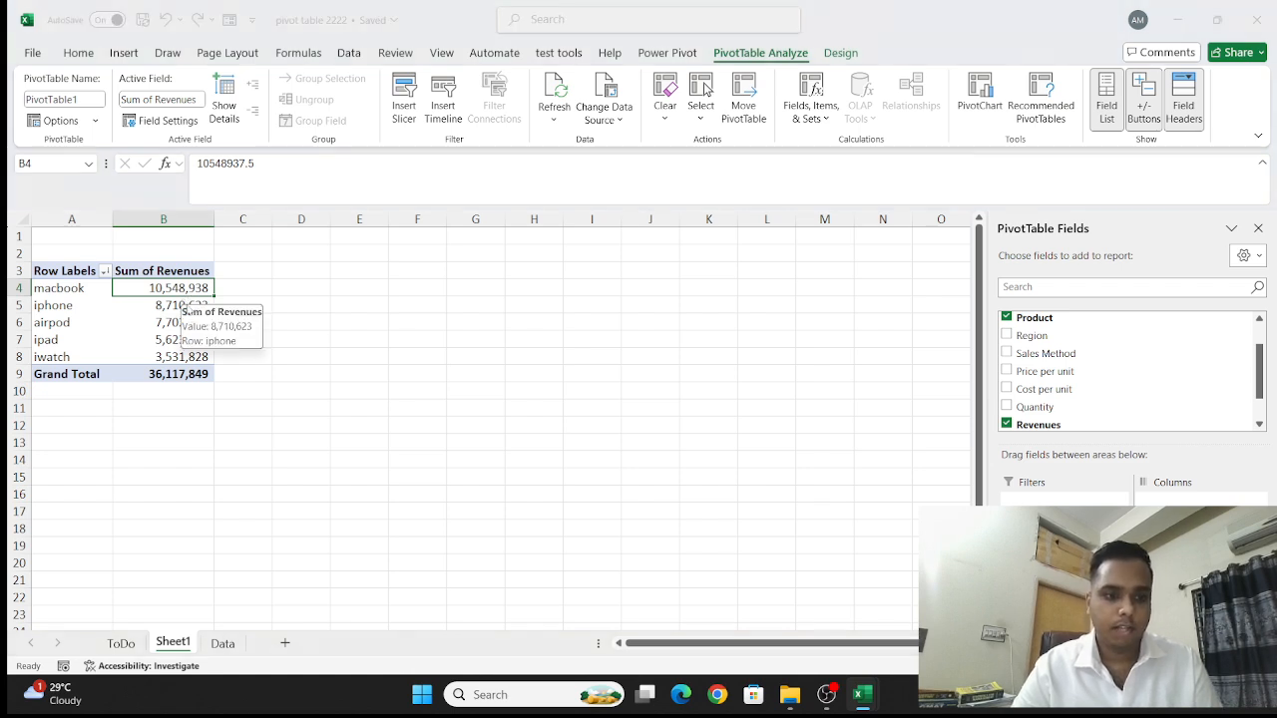
left_click(175, 304)
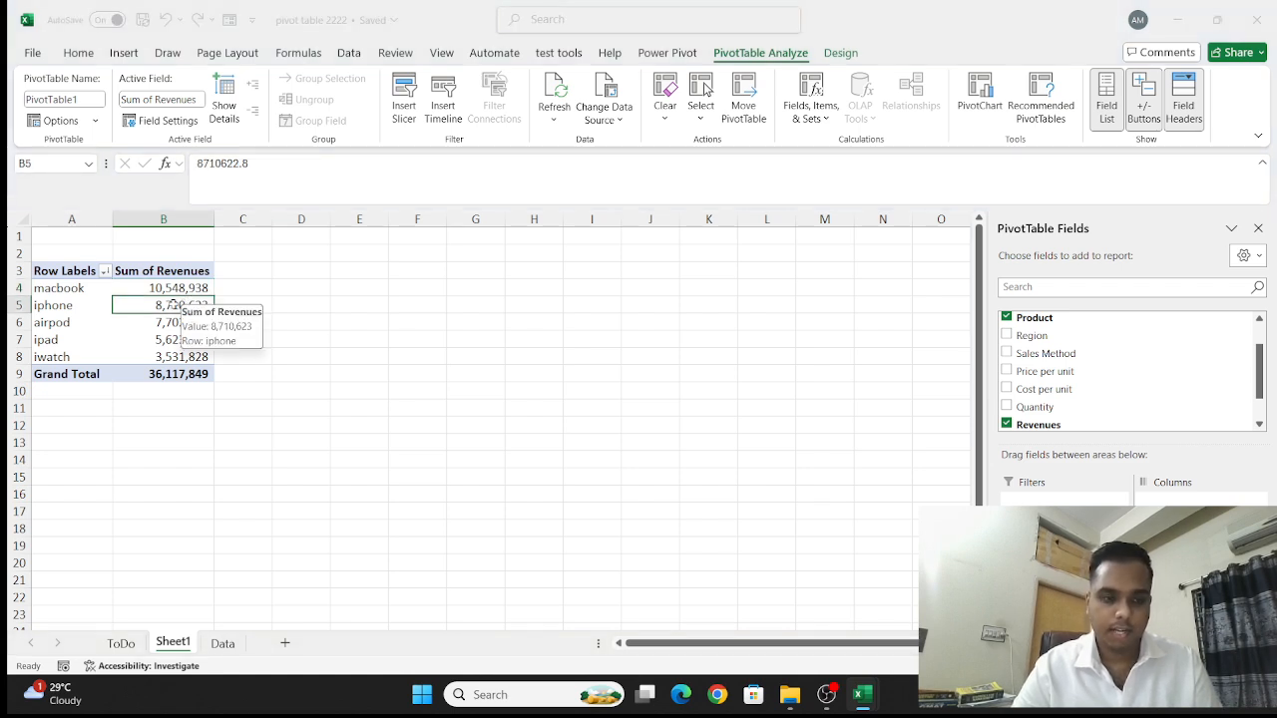
right_click(175, 305)
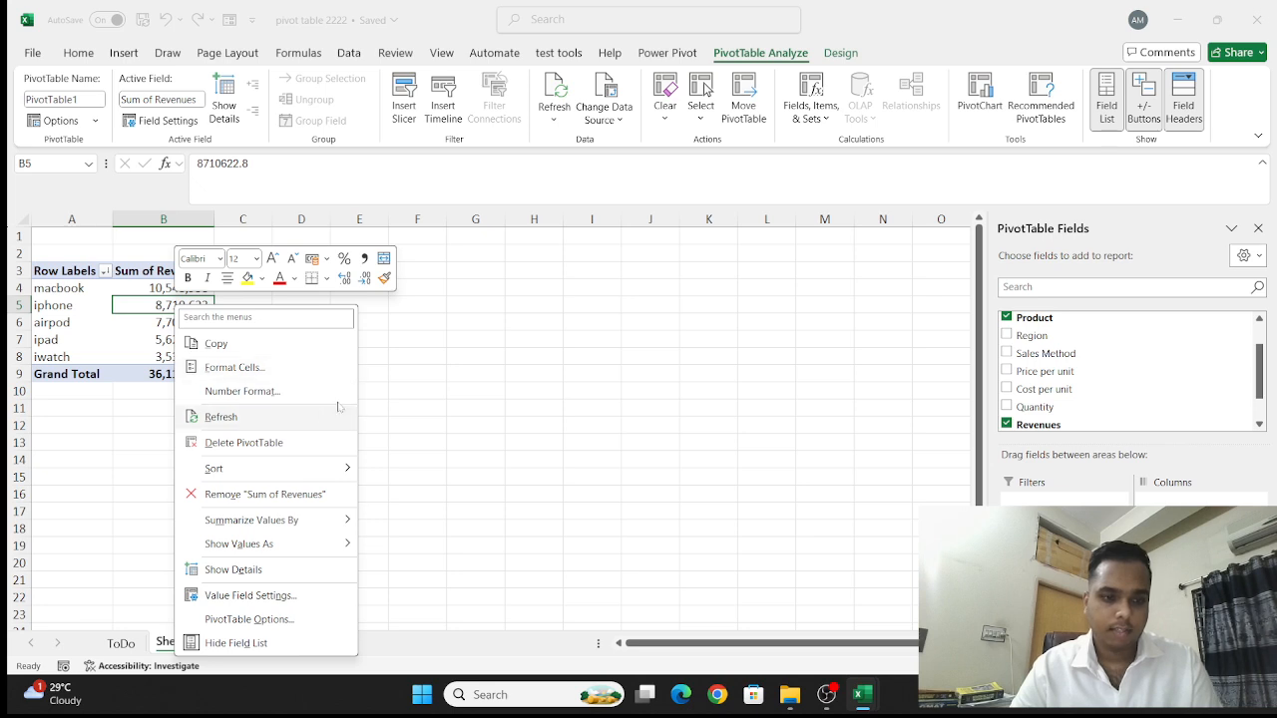
mouse_move(327, 476)
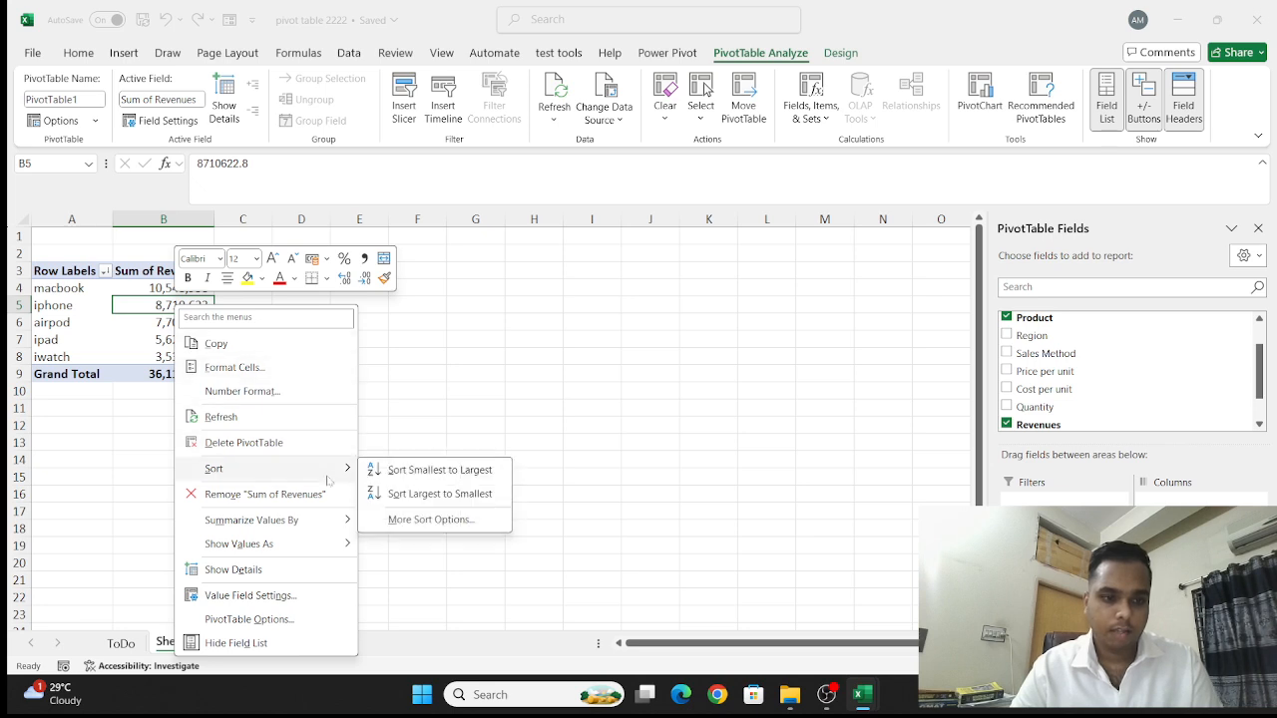
mouse_move(339, 522)
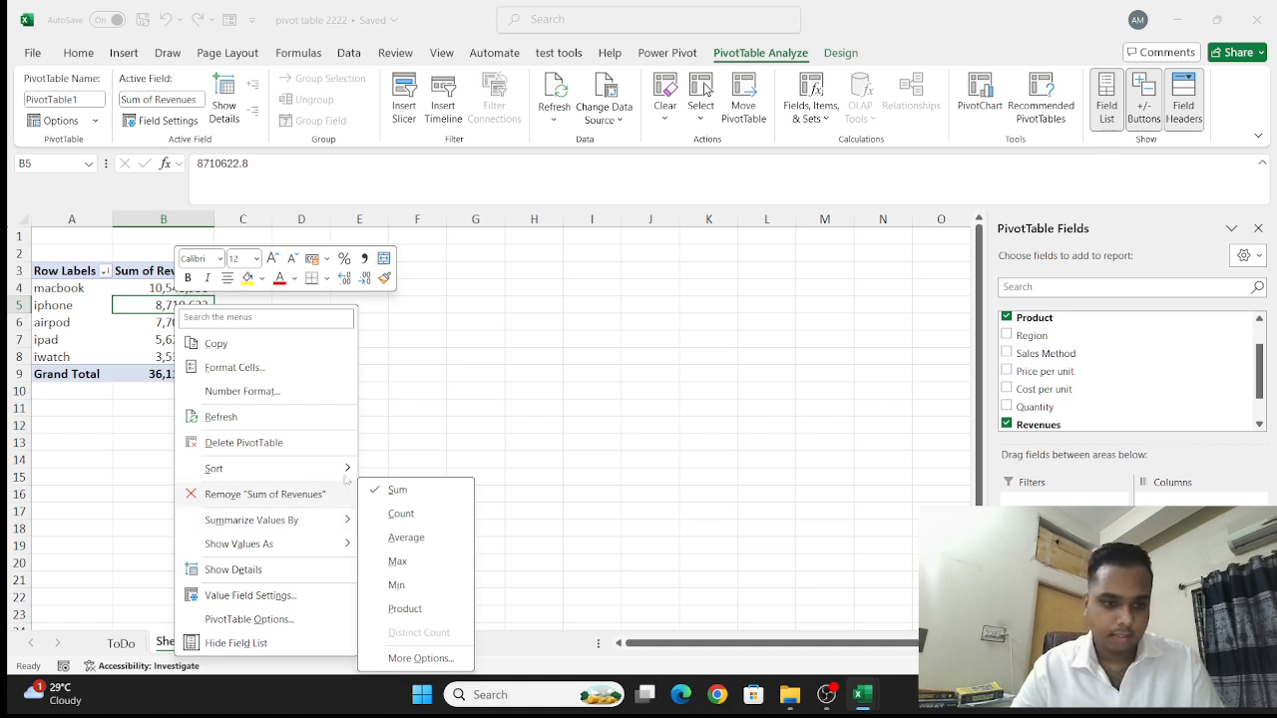
mouse_move(309, 544)
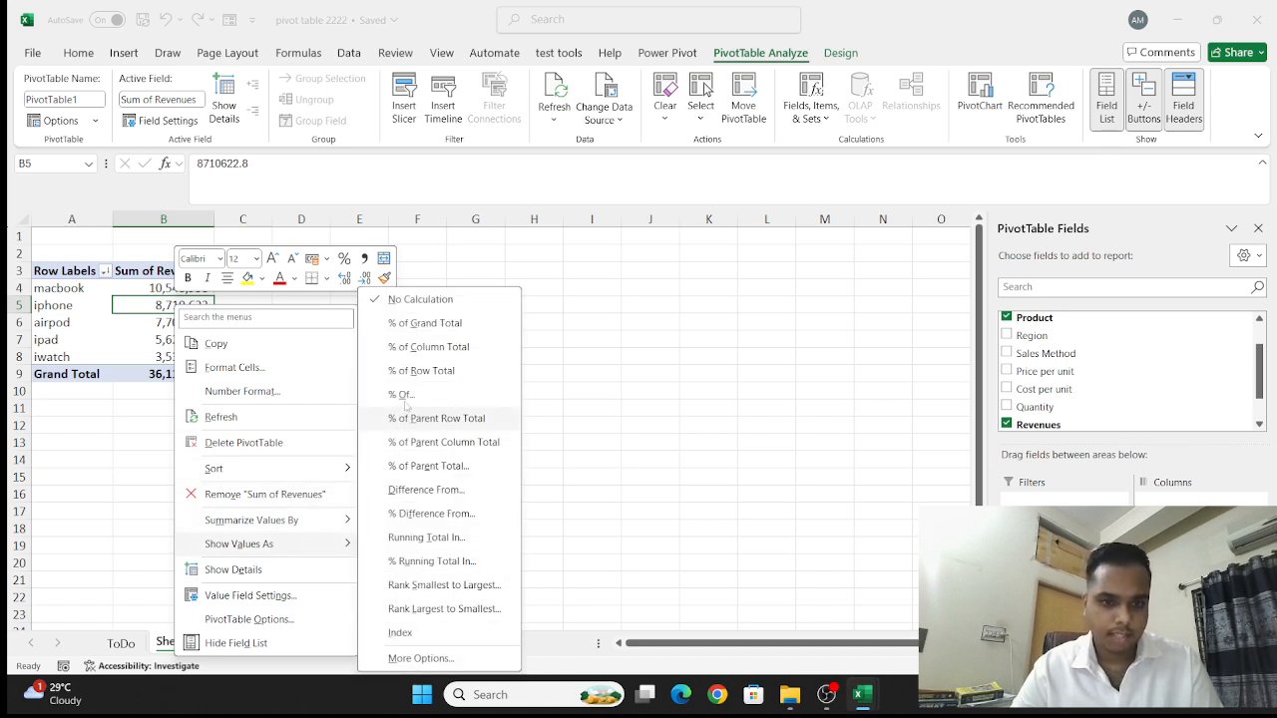
left_click(396, 326)
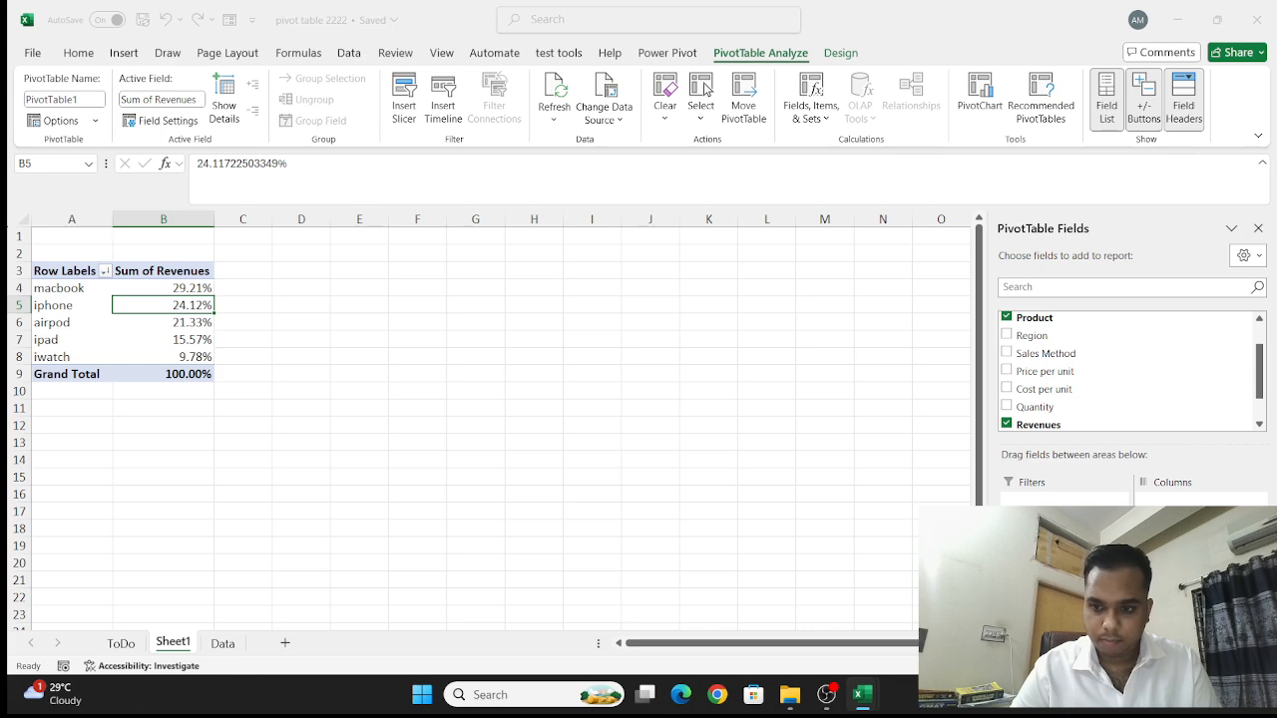
- Remove the percentage-based Revenues field from the PivotTable and add Cost per unit and Revenues as value fields
left_click_drag(1182, 582, 843, 573)
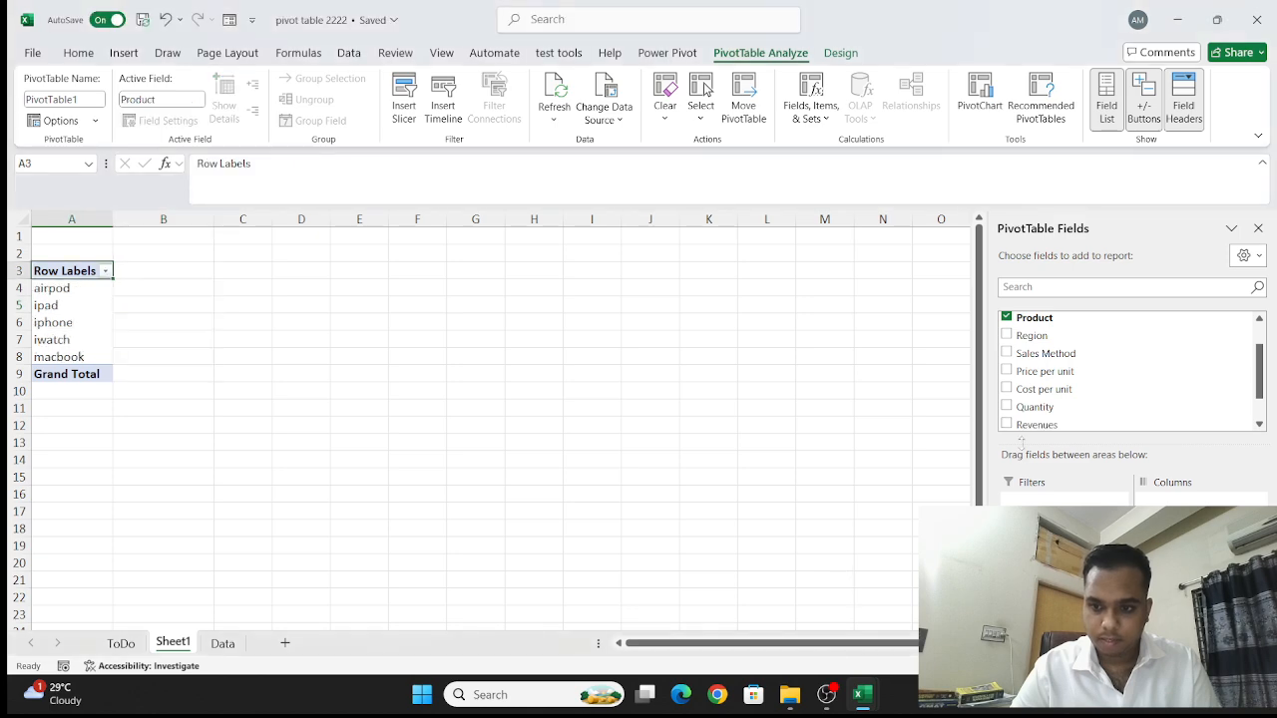
left_click(1006, 389)
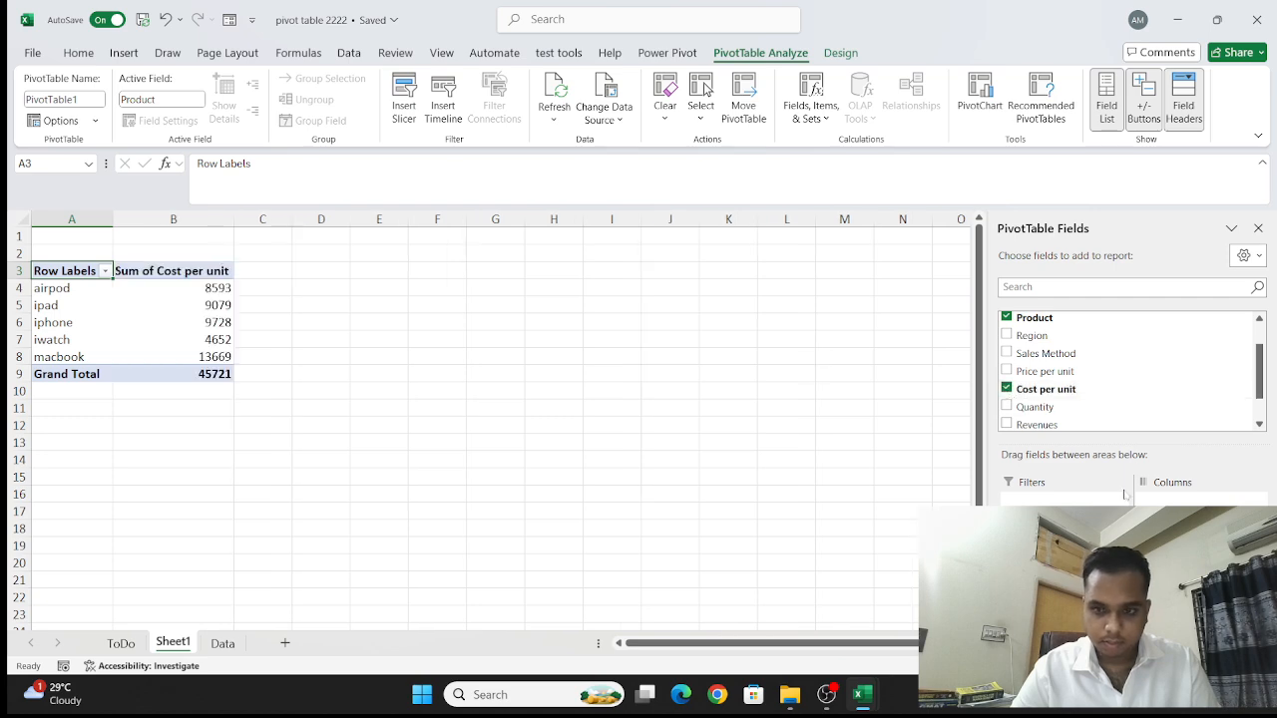
left_click(1006, 423)
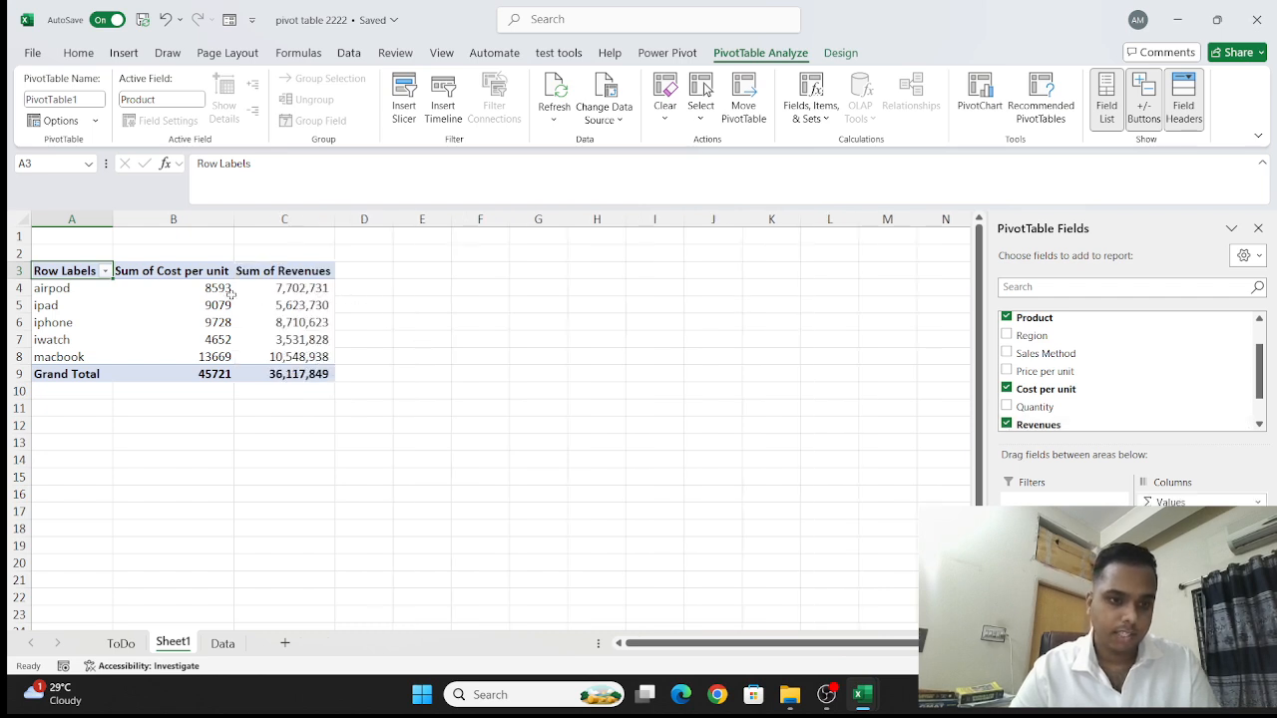
- Summarize the Revenues values in the PivotTable by Average
mouse_move(228, 291)
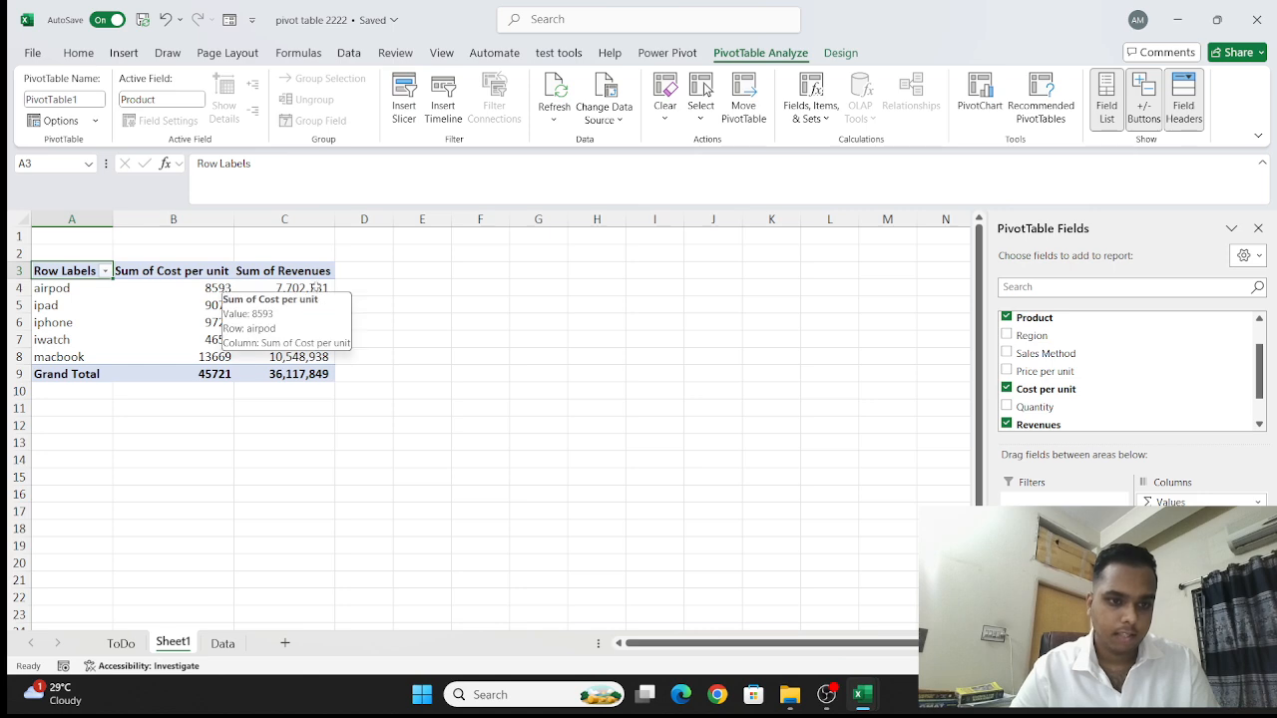
left_click(315, 287)
right_click(317, 289)
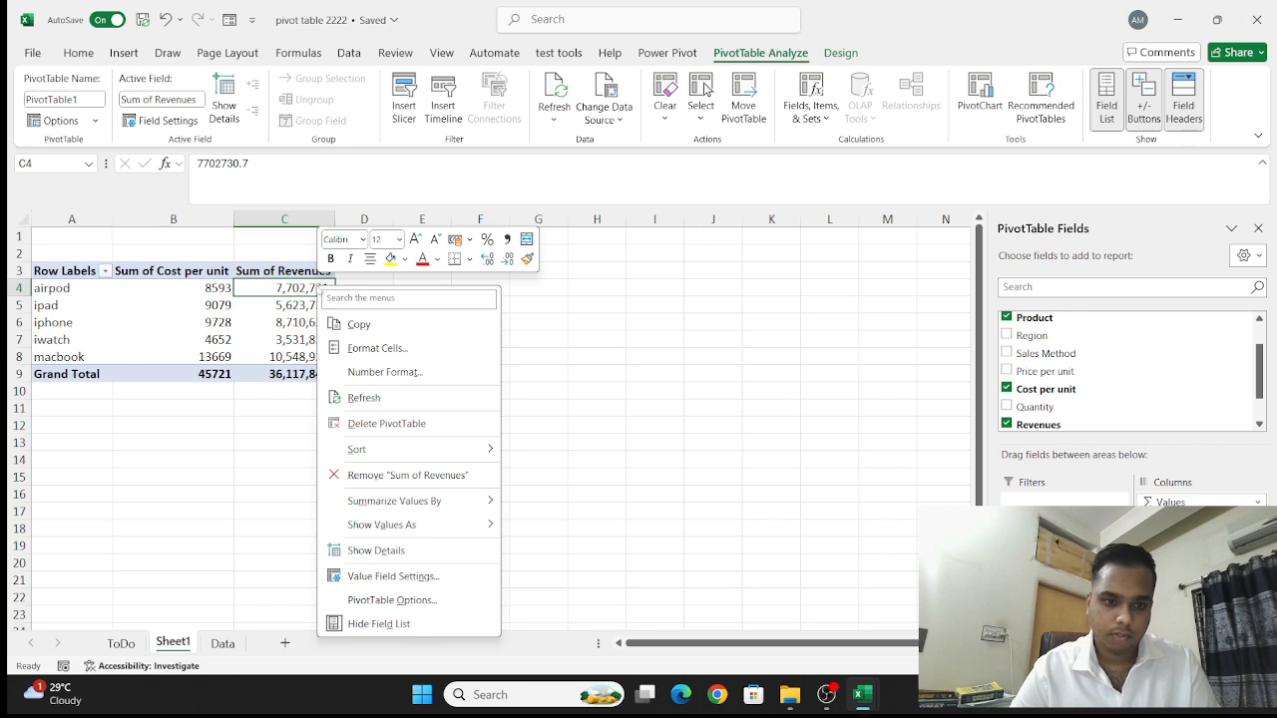
mouse_move(419, 501)
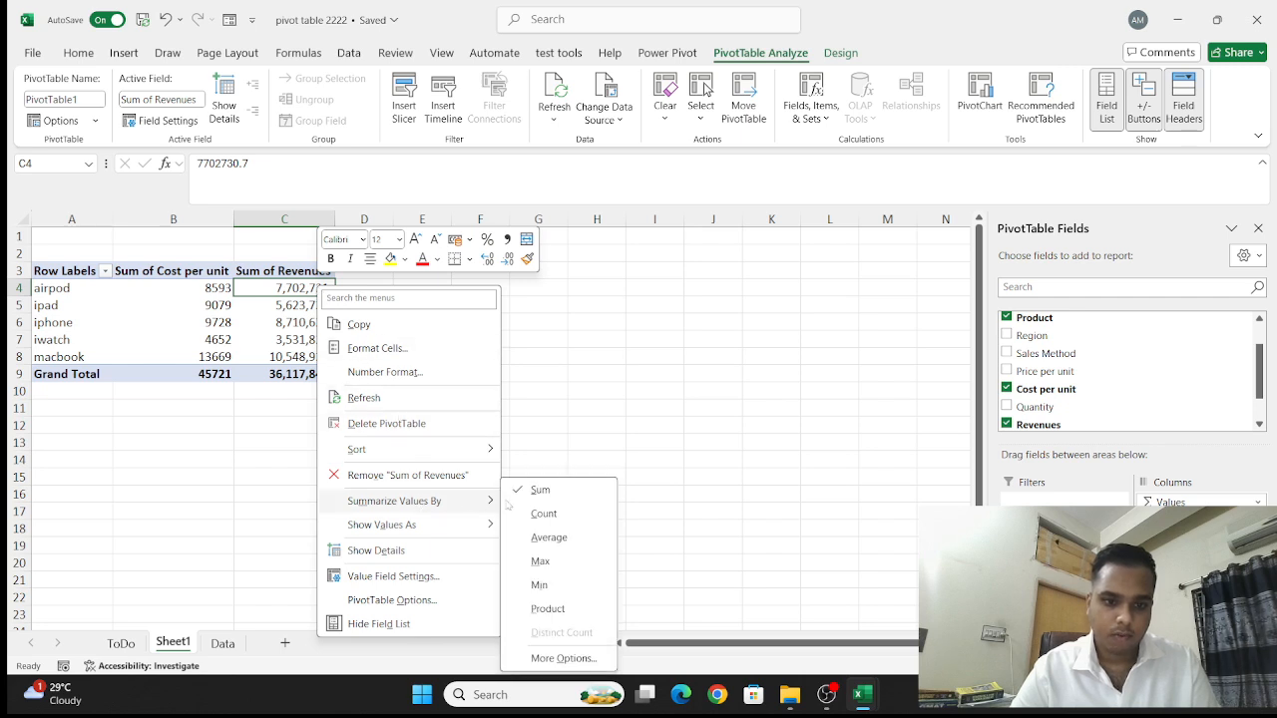
left_click(550, 537)
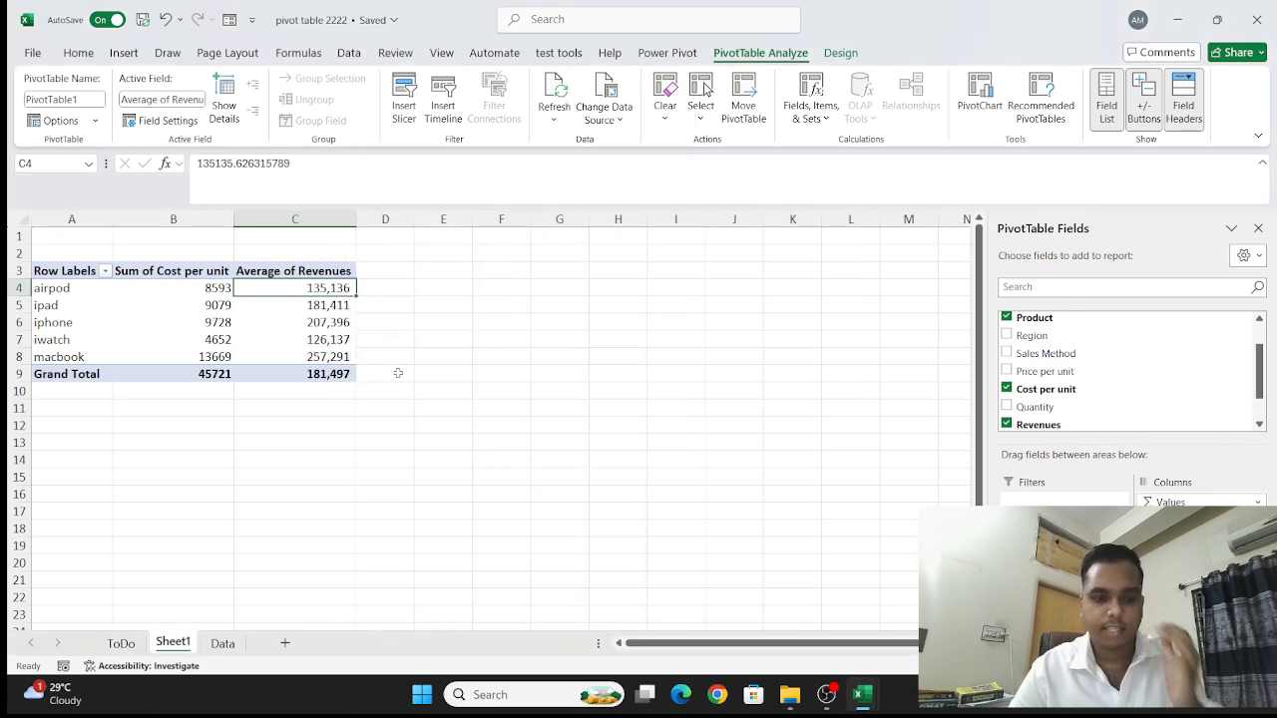
- Summarize the Cost per unit values in the PivotTable by Average
left_click(227, 307)
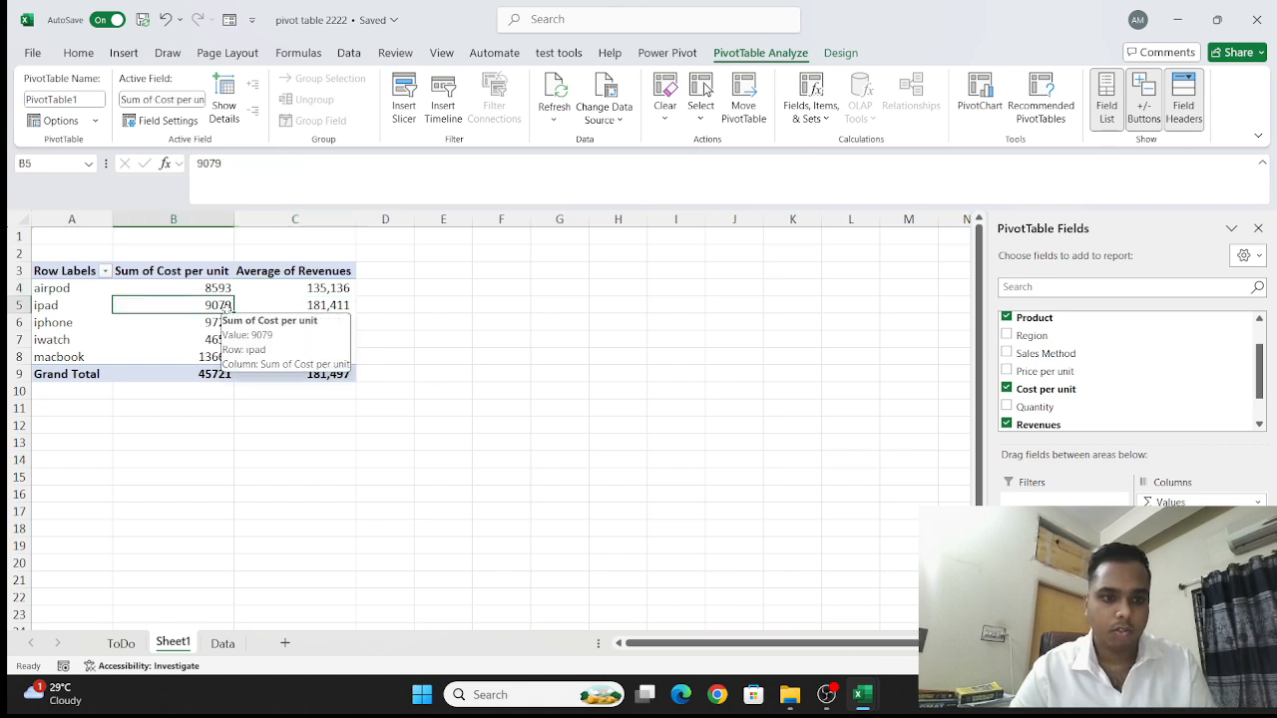
right_click(227, 307)
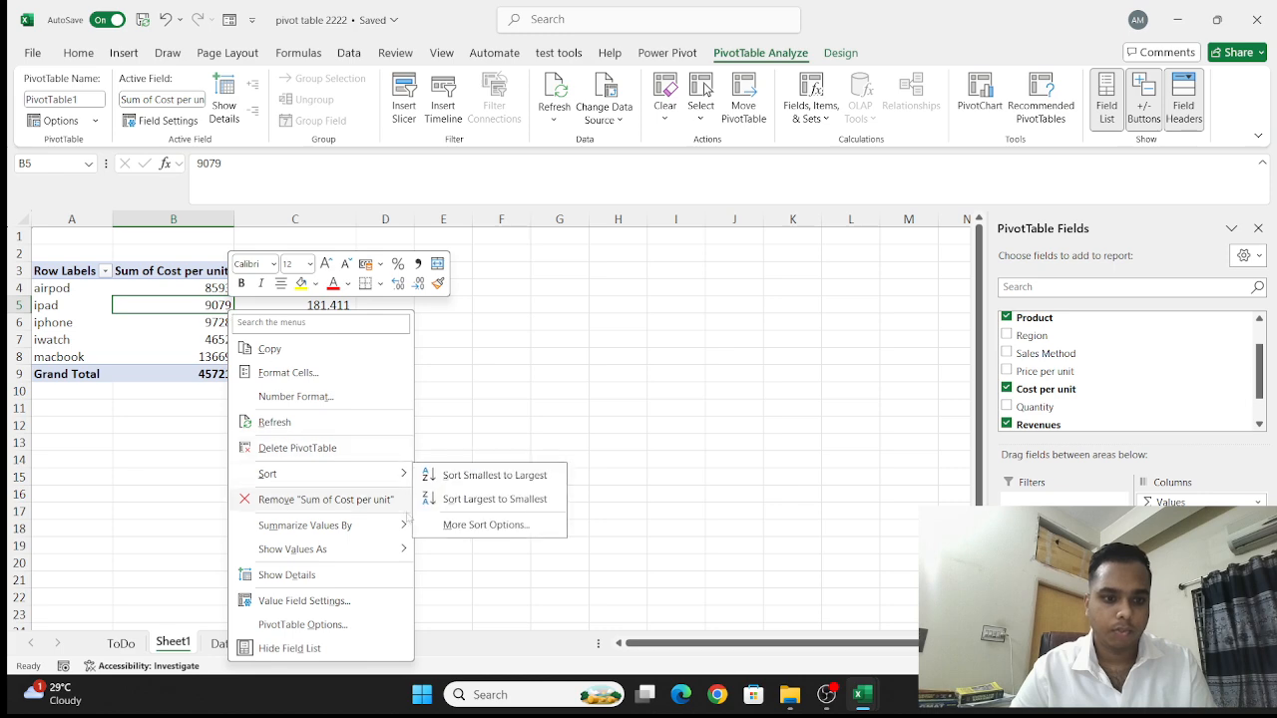
mouse_move(409, 529)
left_click(446, 538)
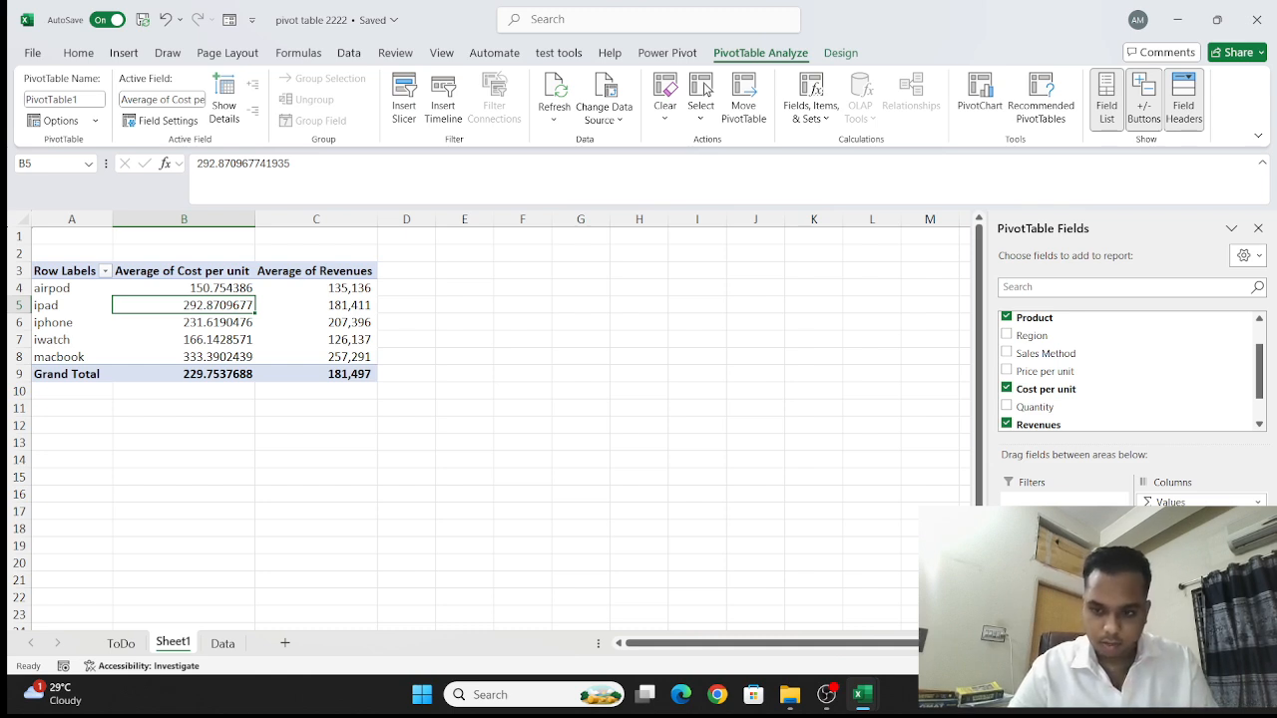
- Remove both average value fields from the PivotTable and add Revenues back as a sum
left_click_drag(1187, 602, 844, 550)
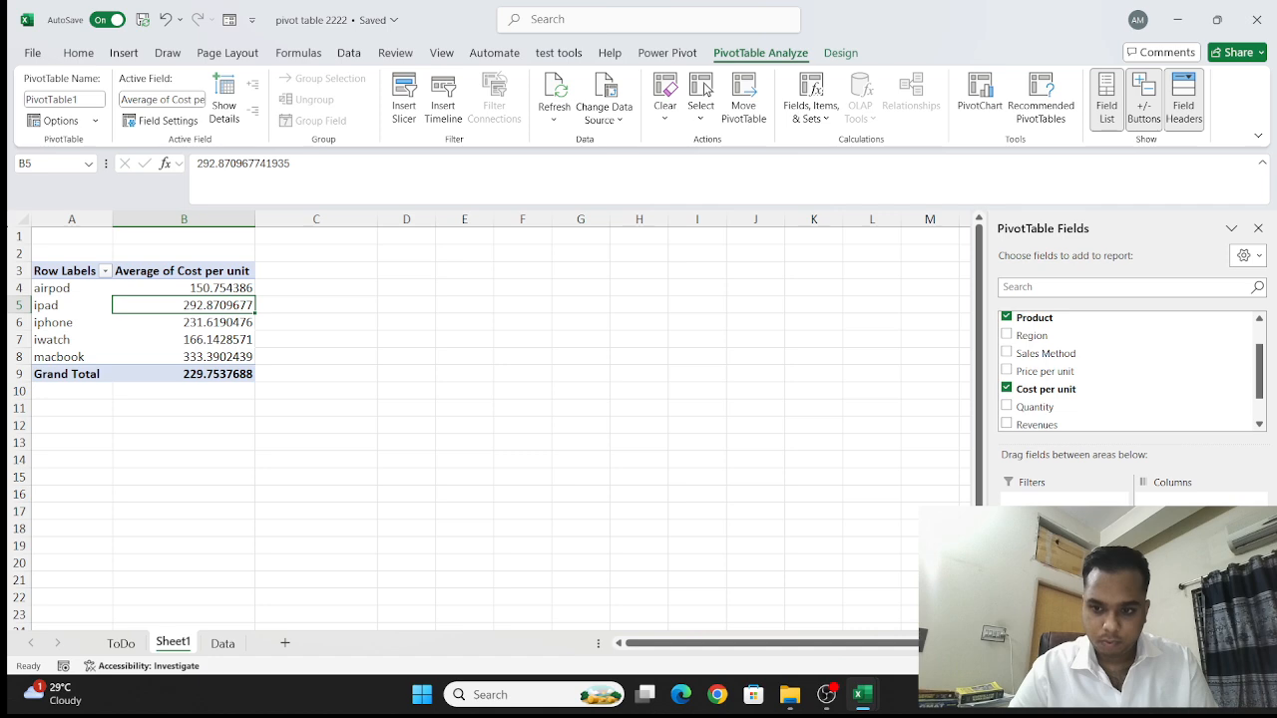
left_click_drag(1187, 602, 788, 560)
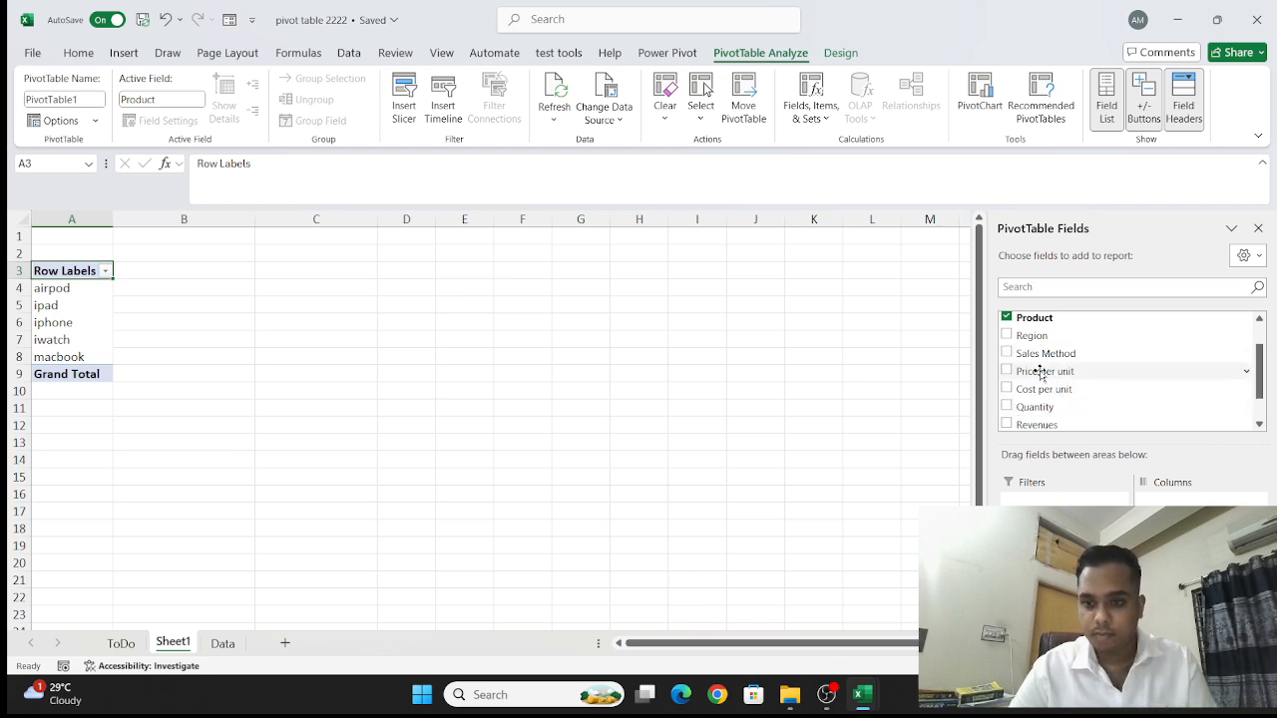
left_click(1006, 424)
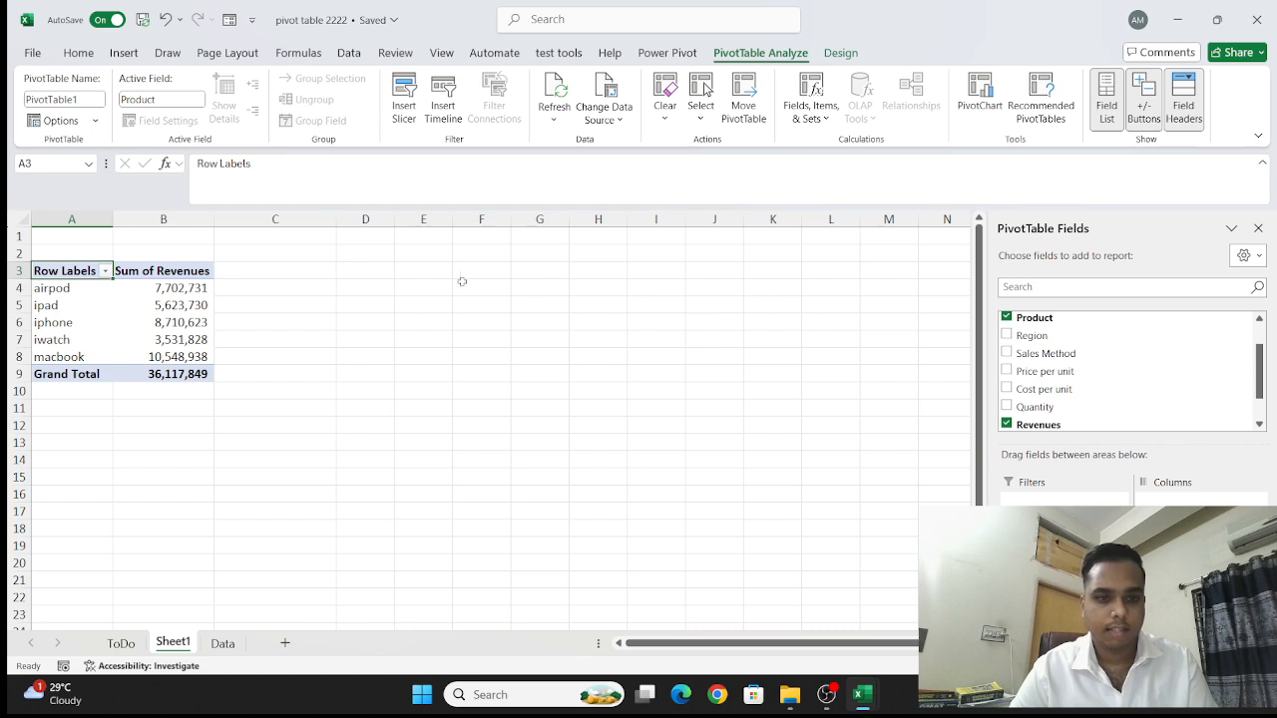
- Add the Date field as a report filter and remove the date grouping from the PivotTable rows
scroll(1096, 382, "up", 2)
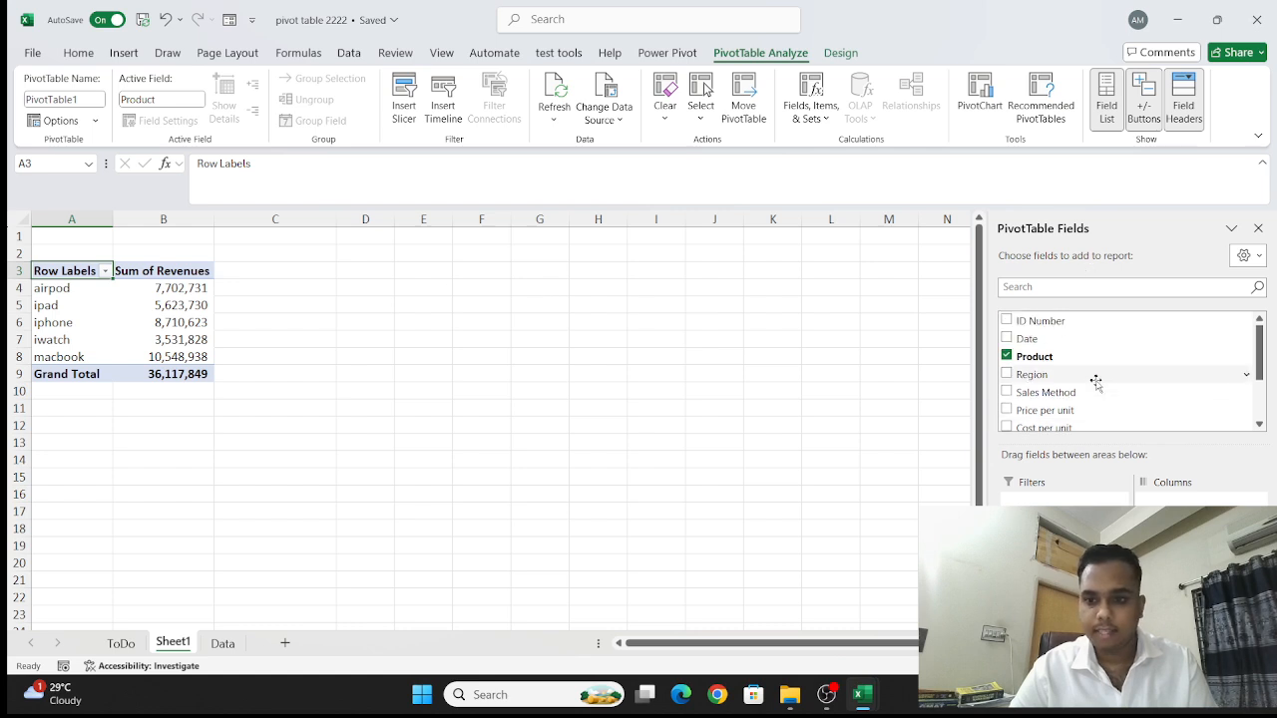
left_click(1006, 339)
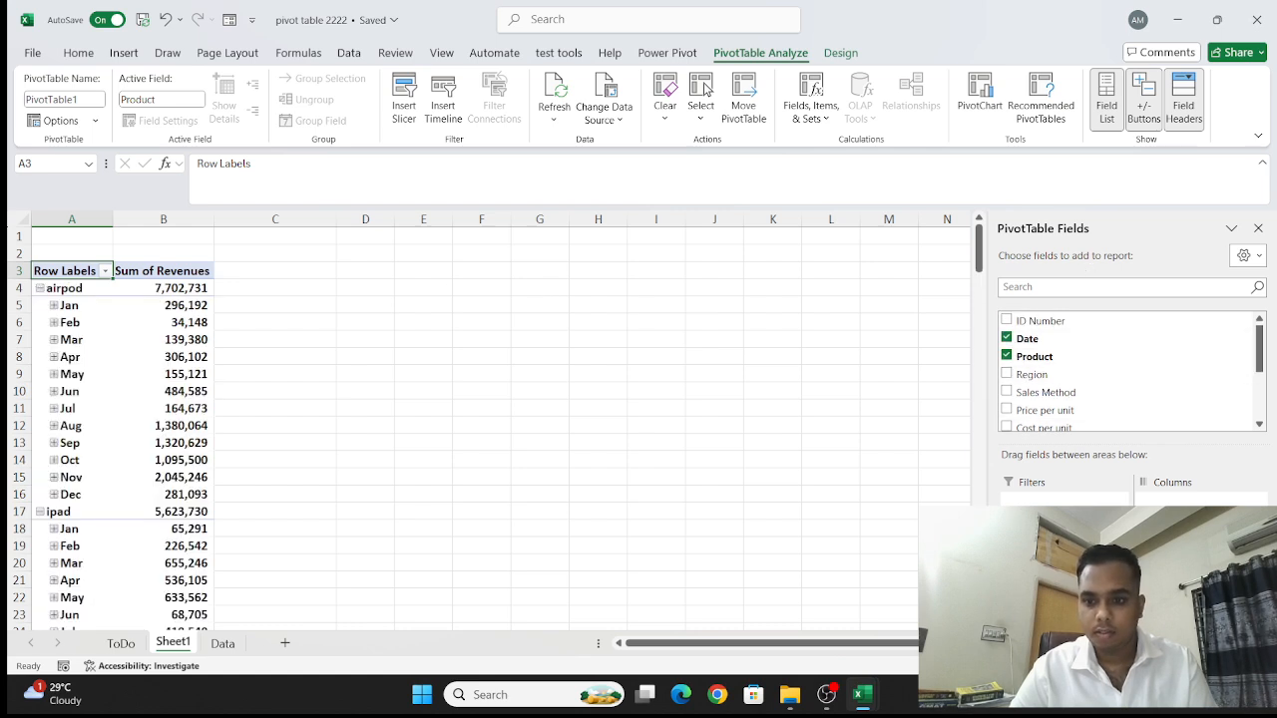
left_click_drag(1026, 339, 1046, 499)
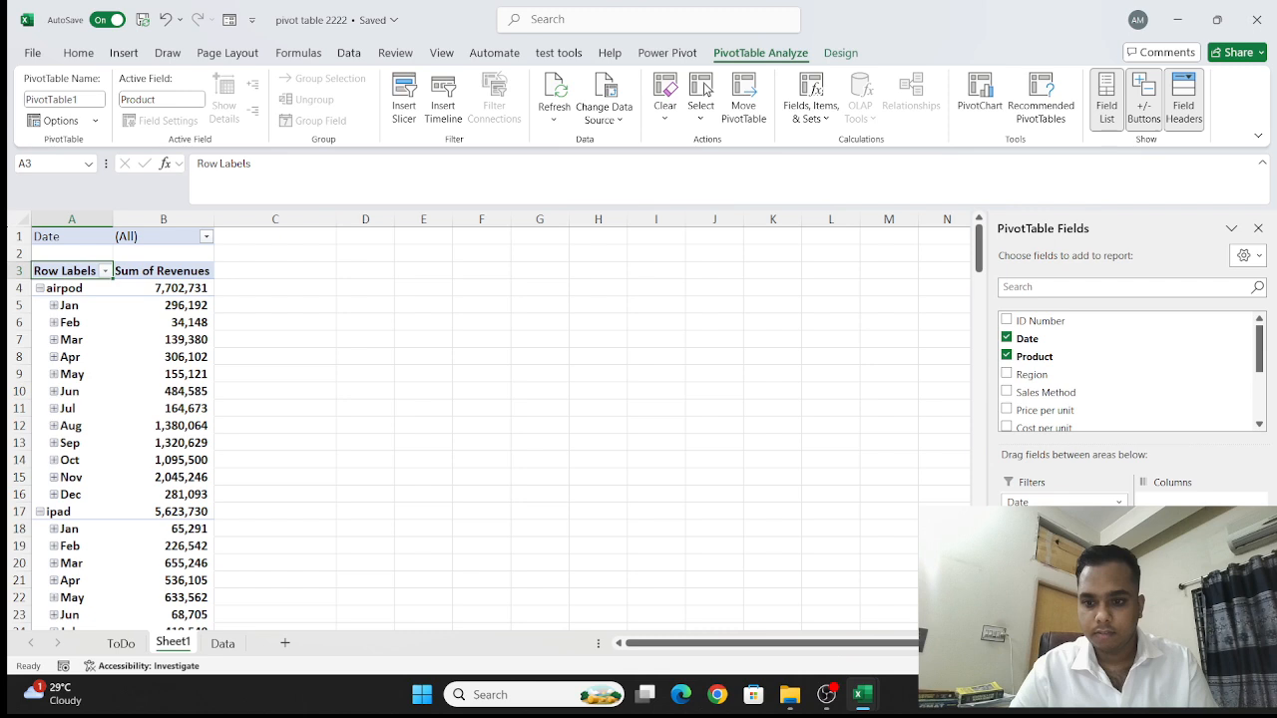
left_click_drag(1048, 611, 789, 550)
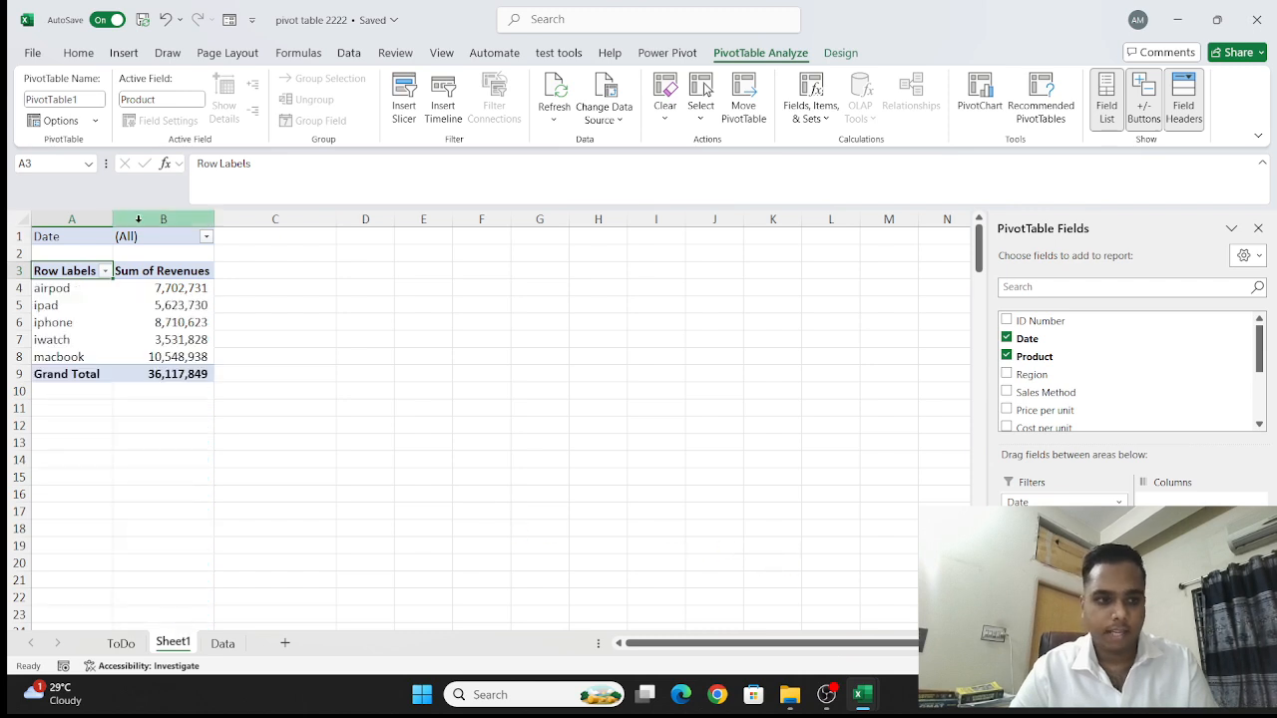
- Try filtering the PivotTable by the date 07/01/2022 and undo the last changes
left_click(196, 244)
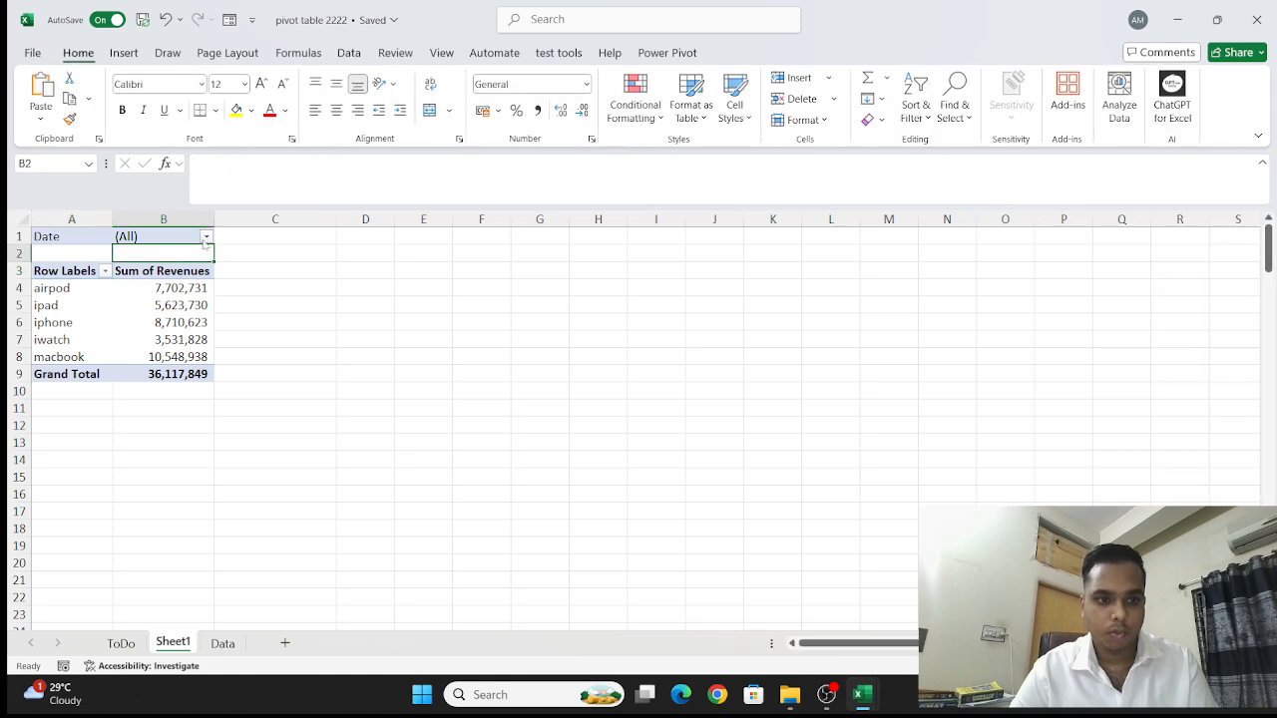
left_click(206, 239)
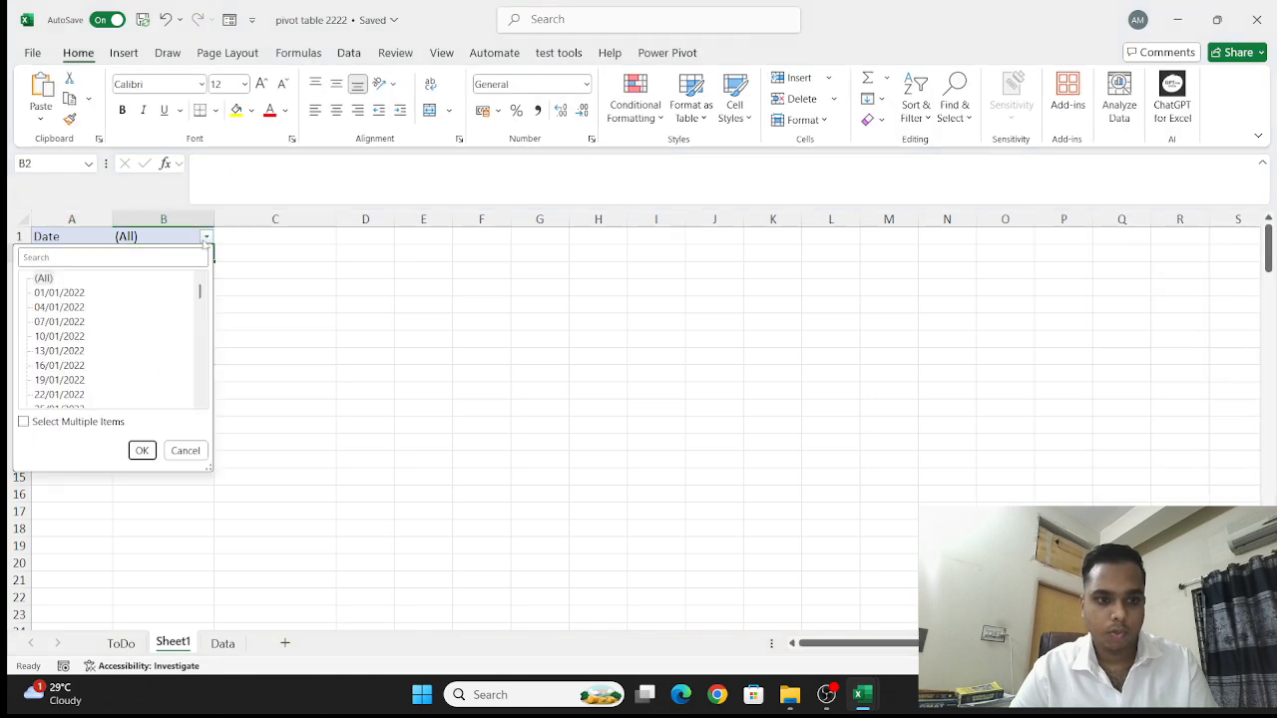
left_click(86, 322)
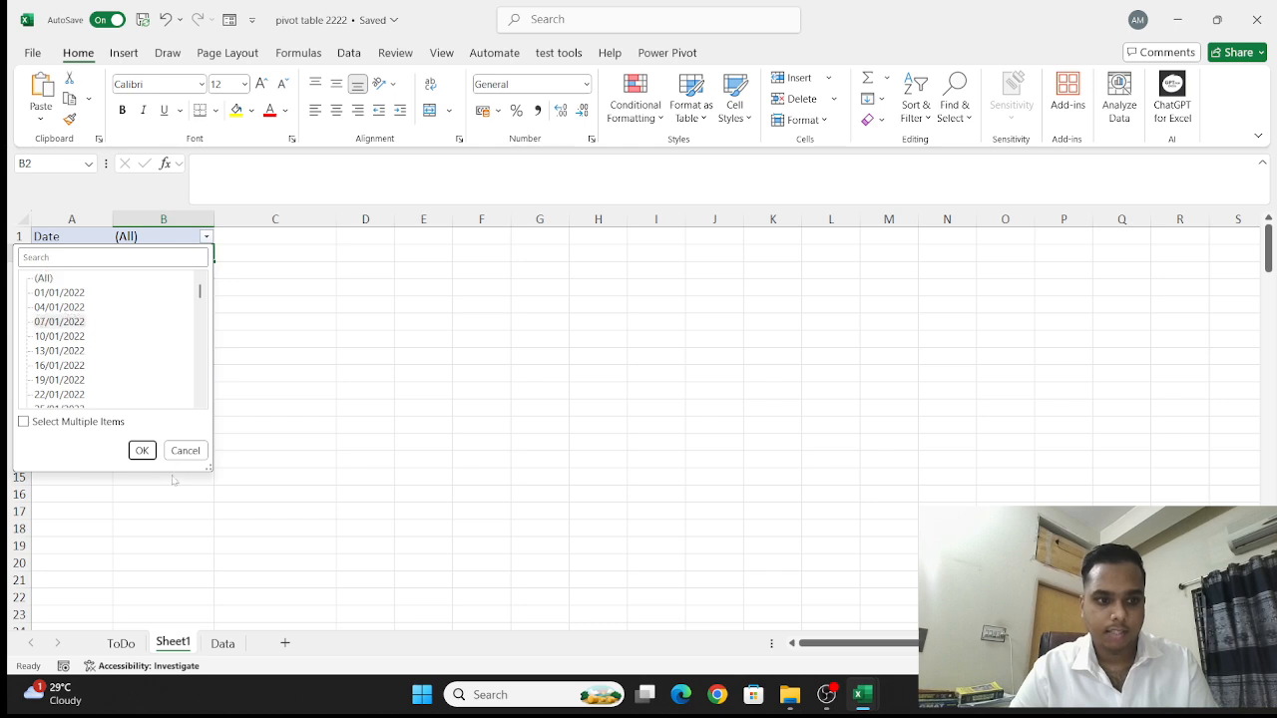
left_click(141, 450)
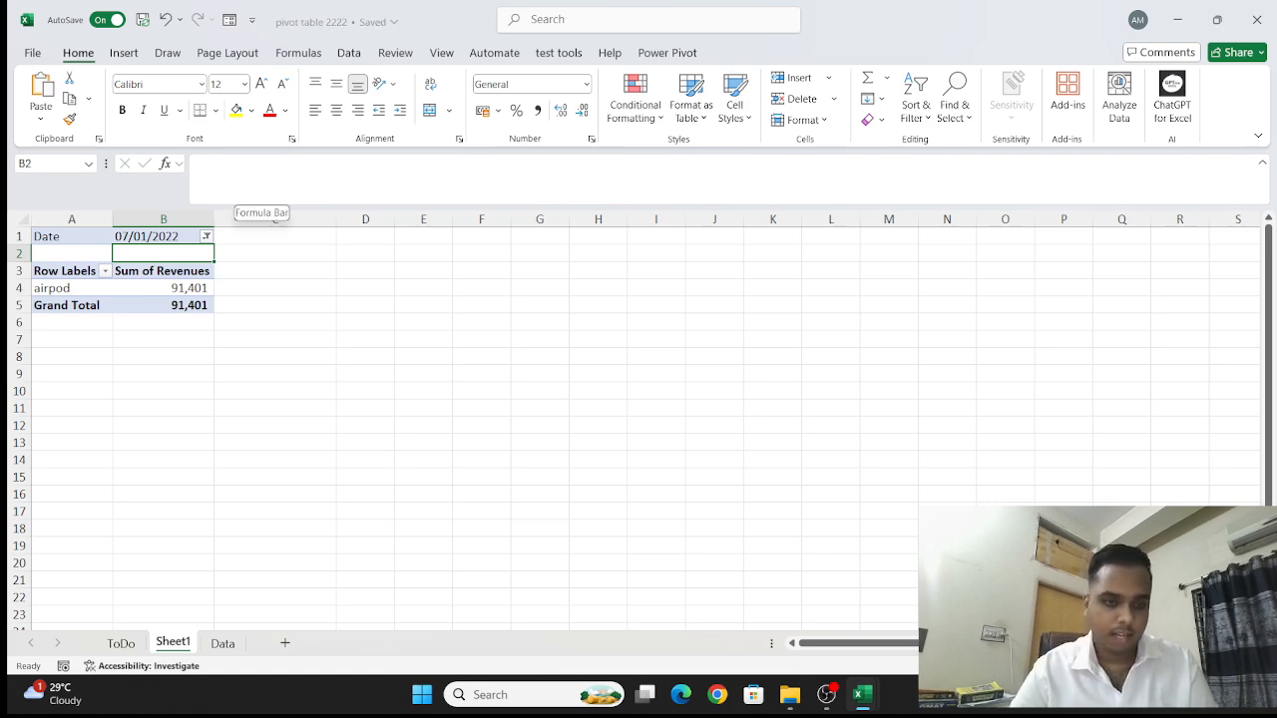
left_click(168, 20)
left_click(168, 20)
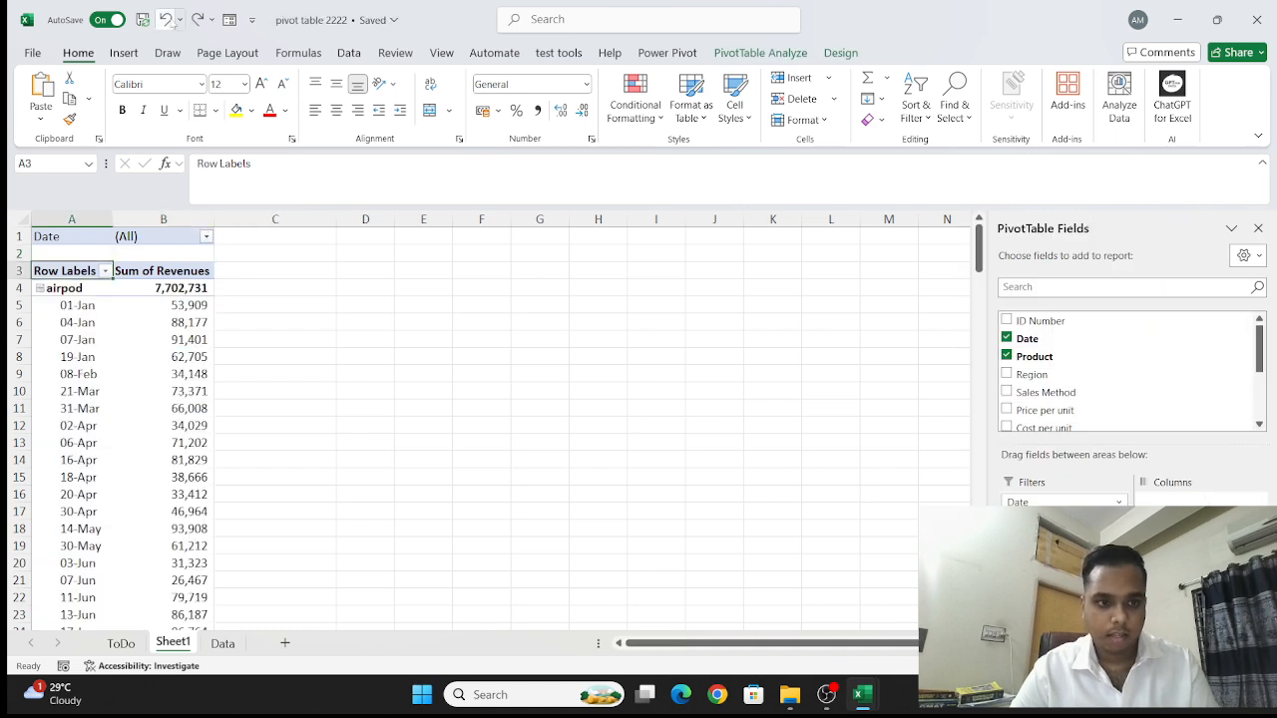
- Set the PivotTable's Date report filter to 08/02/2022
left_click(194, 236)
left_click(205, 236)
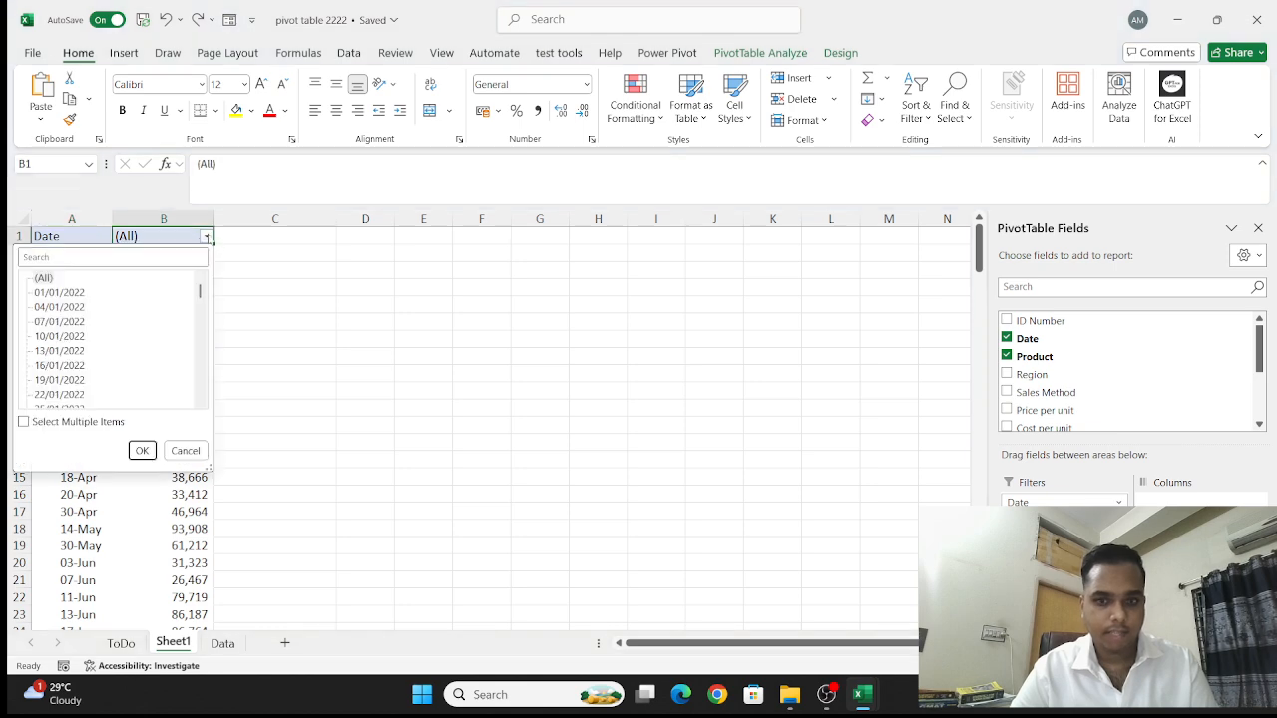
scroll(125, 376, "down", 3)
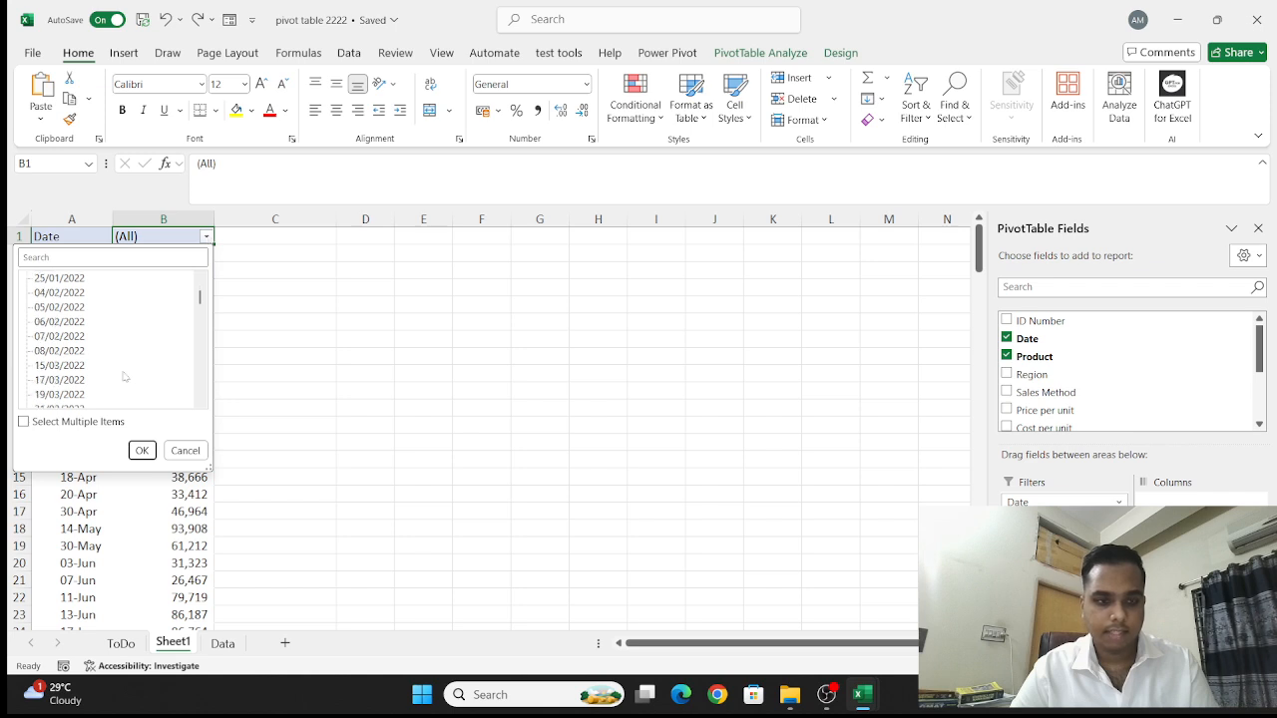
left_click(76, 350)
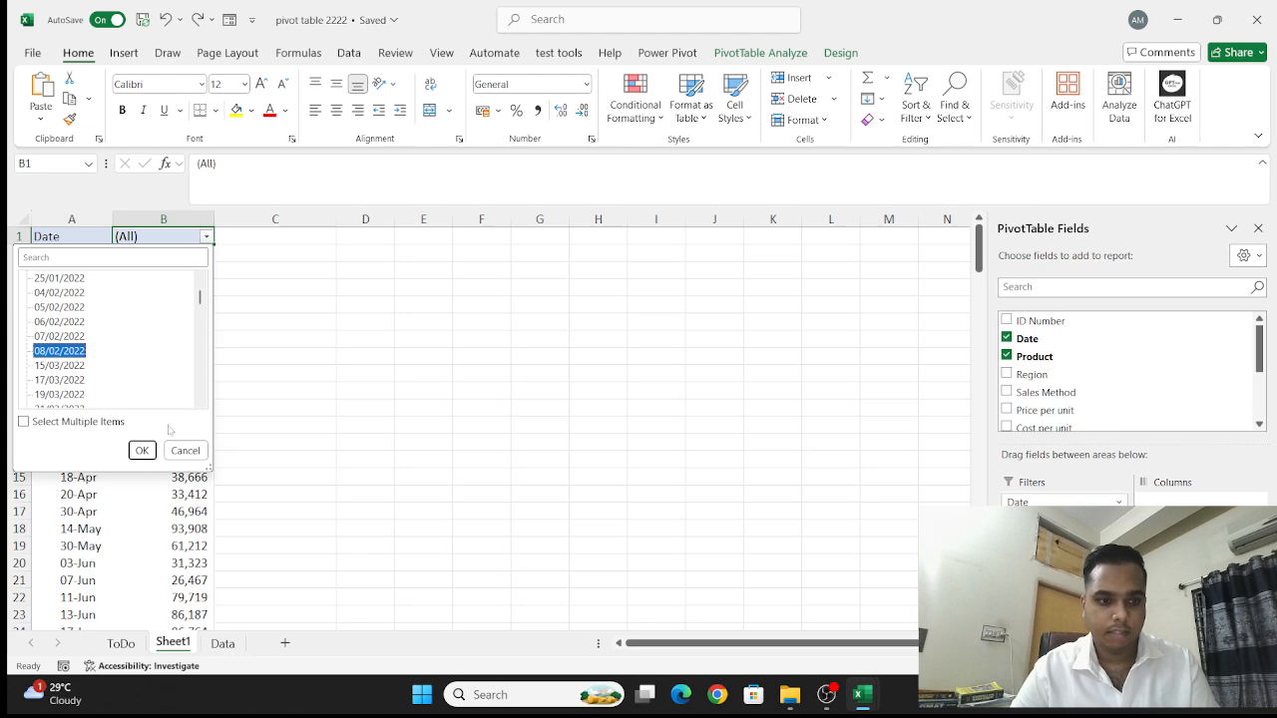
left_click(149, 448)
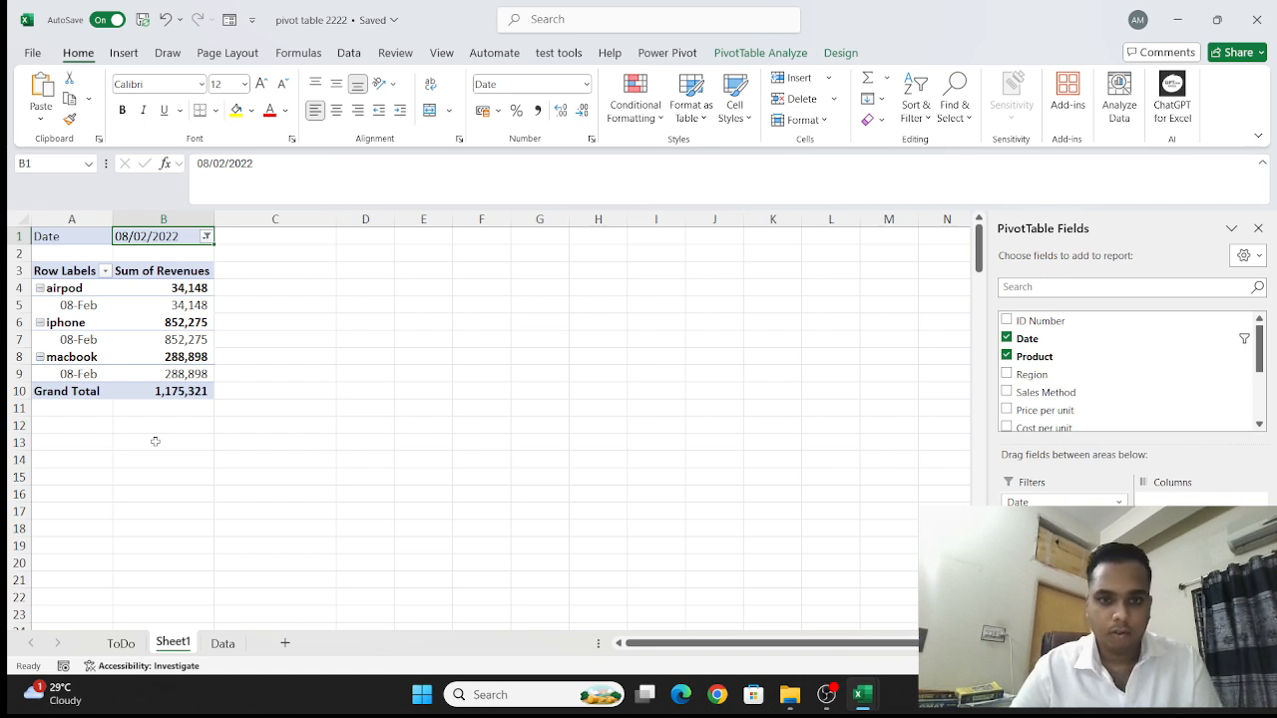
- Insert a timeline for the PivotTable's Date field
left_click(762, 52)
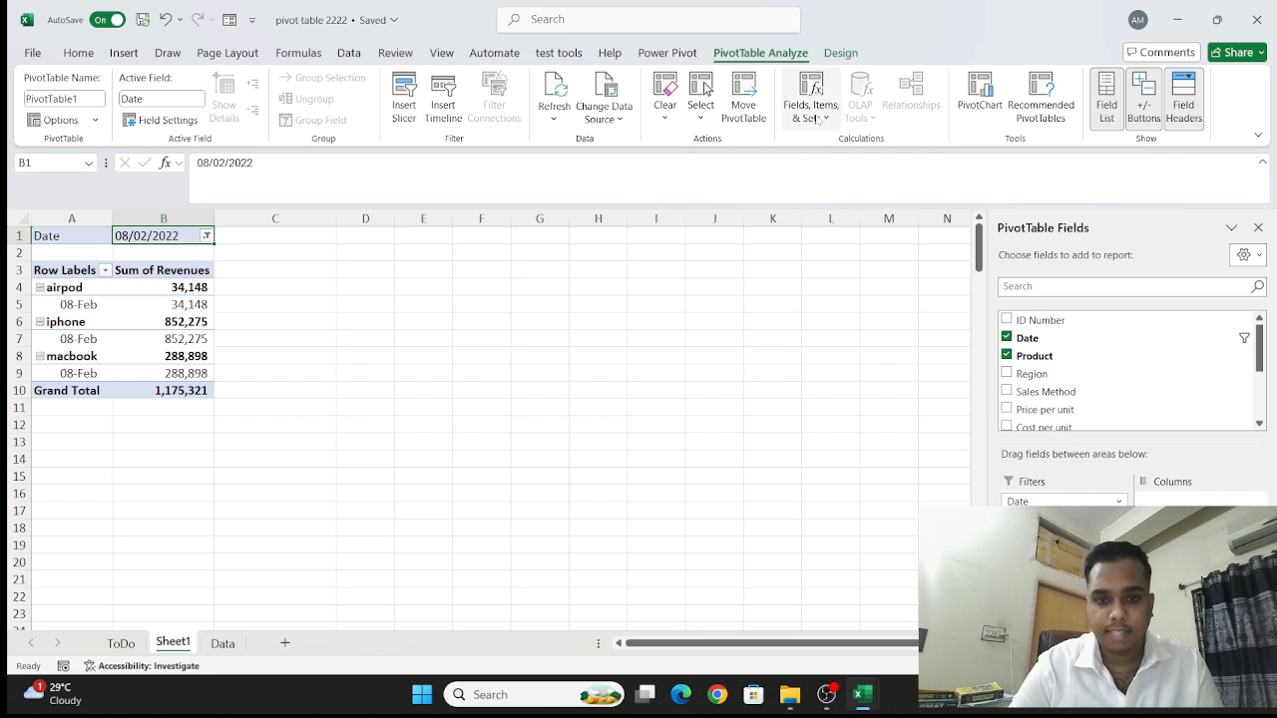
left_click(442, 108)
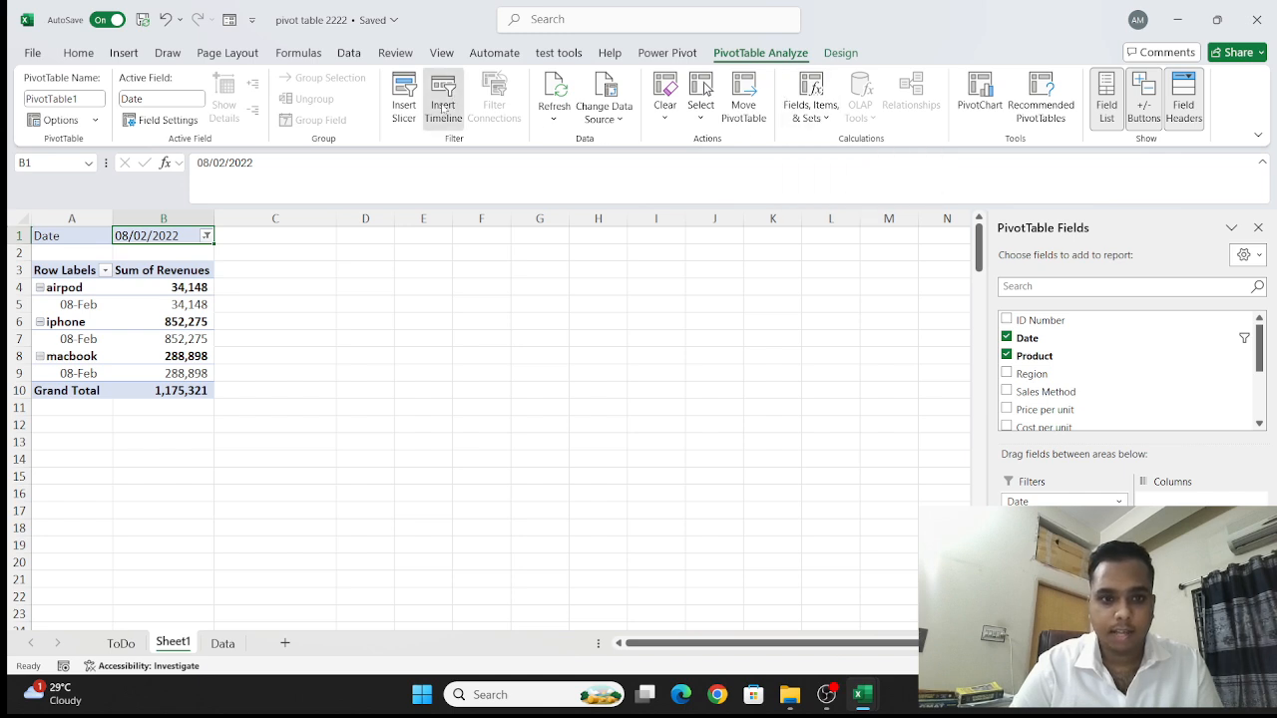
left_click(562, 260)
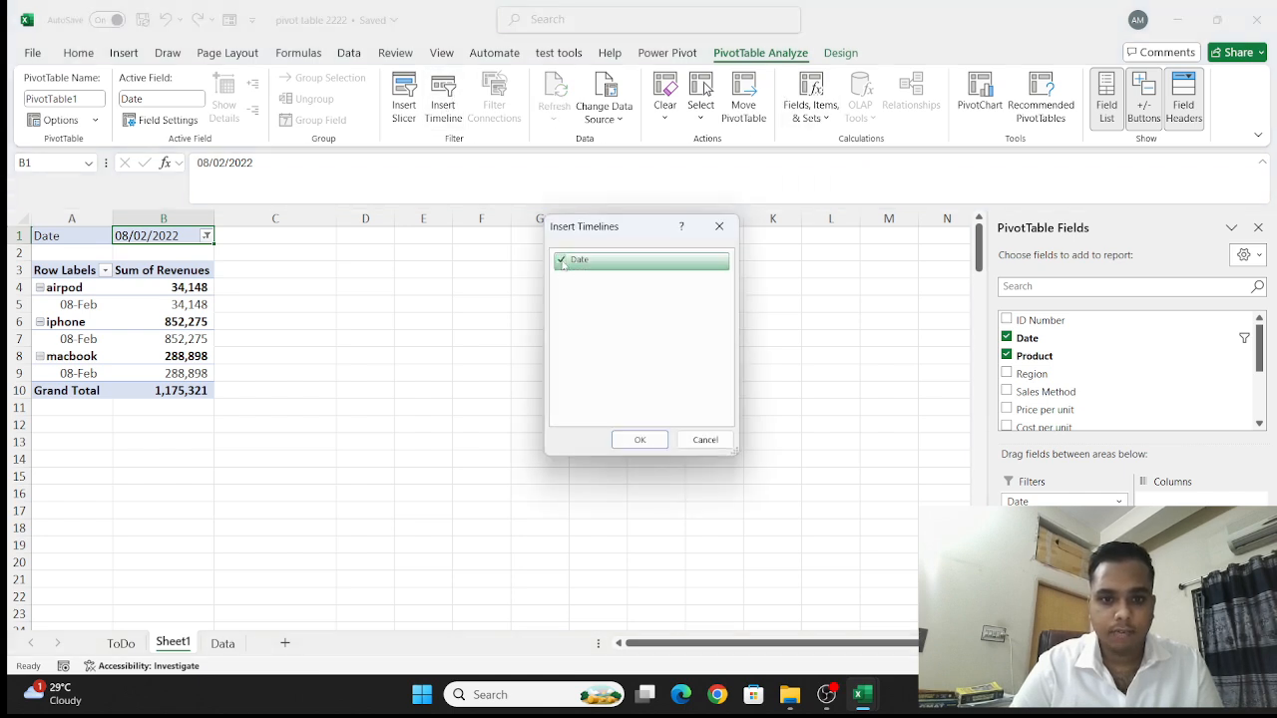
left_click(639, 439)
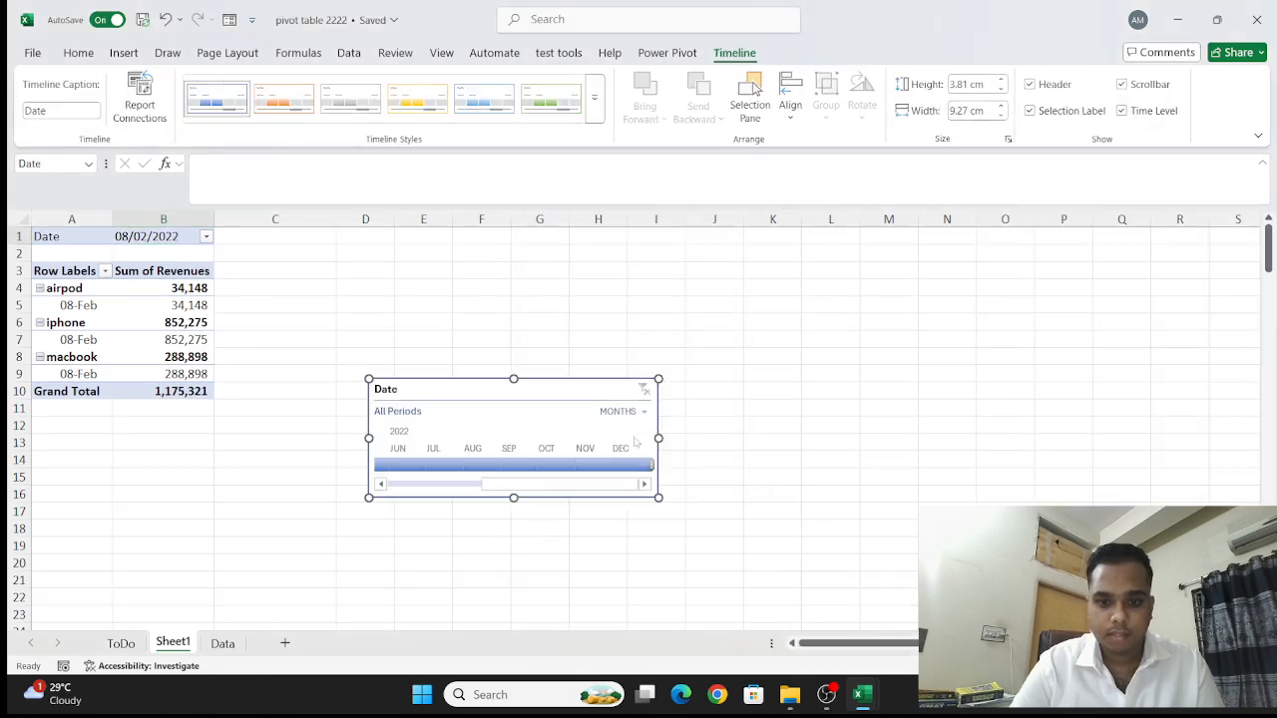
- Narrow the Date timeline's selected period to Jul 2022 and delete the timeline from the sheet
left_click_drag(629, 465, 541, 465)
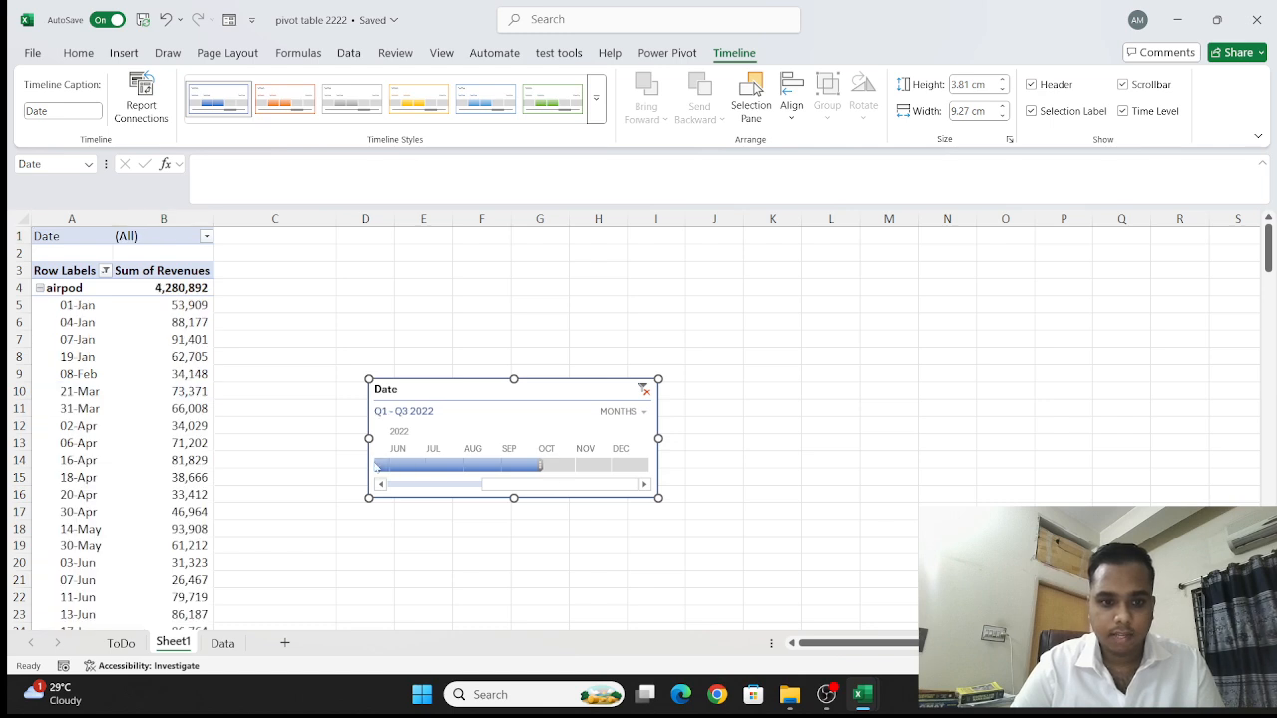
left_click(380, 484)
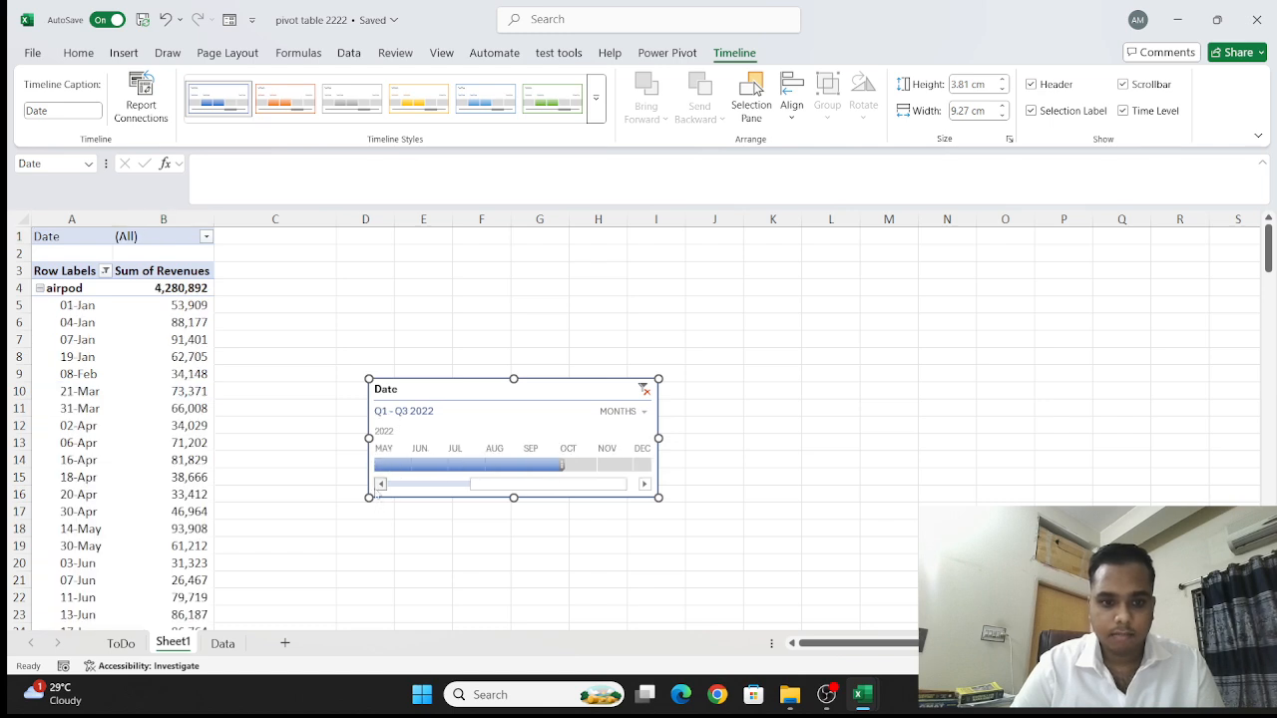
left_click(400, 467)
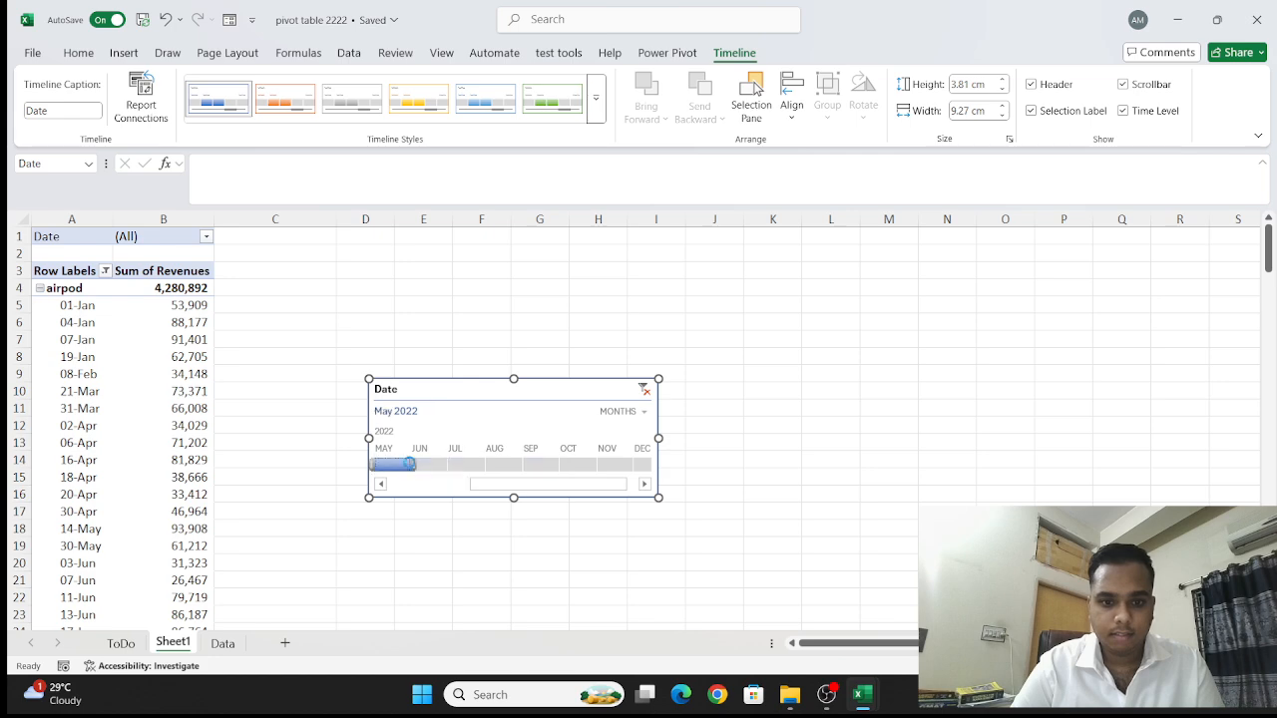
left_click_drag(399, 467, 489, 468)
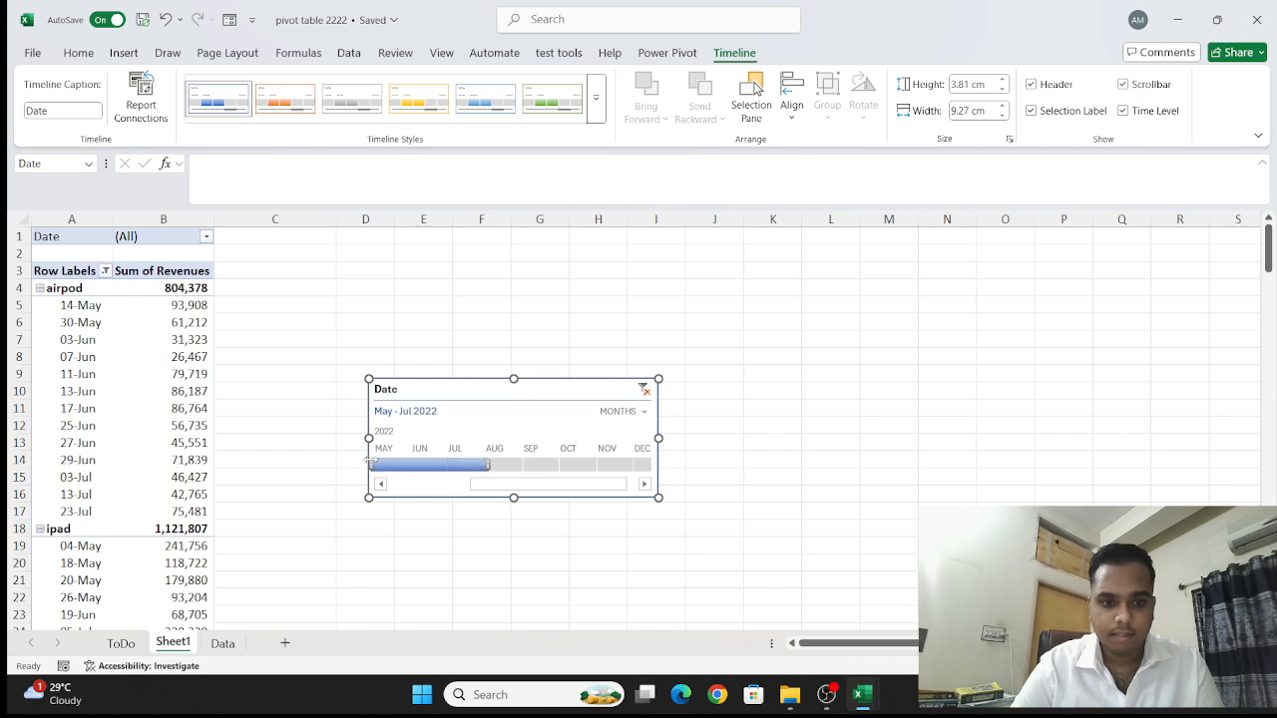
left_click_drag(369, 459, 431, 475)
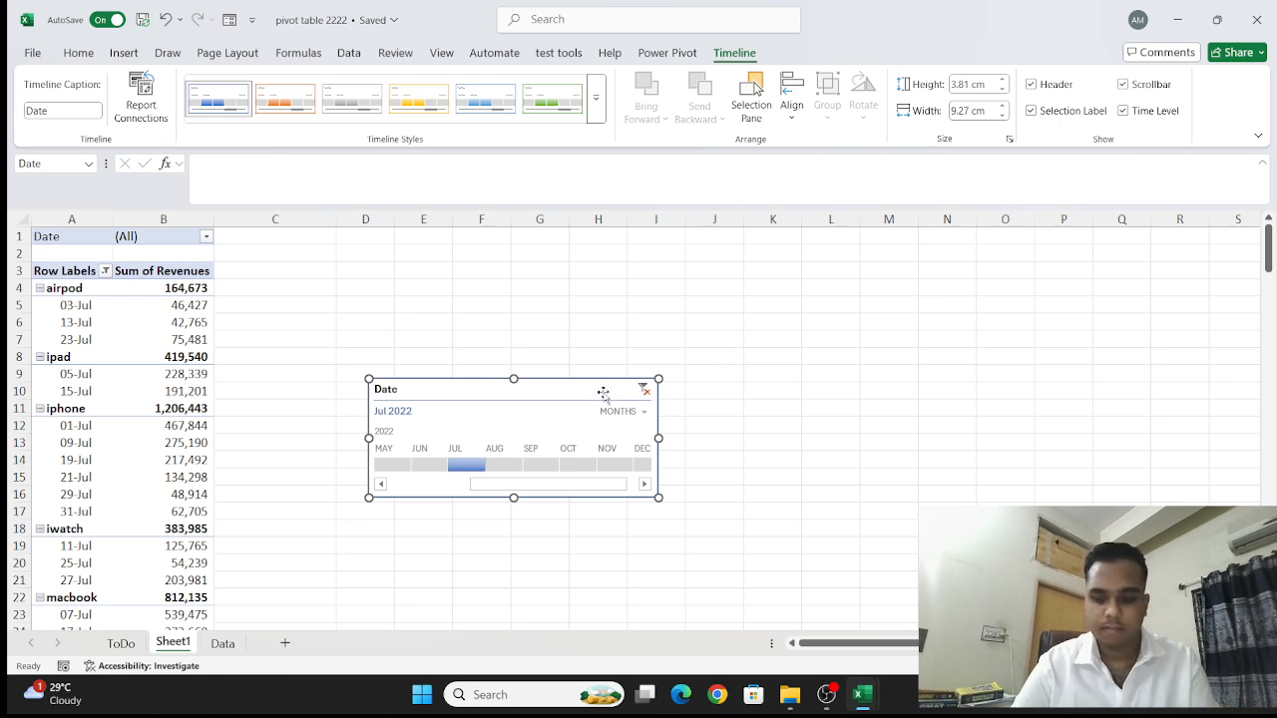
key("Delete")
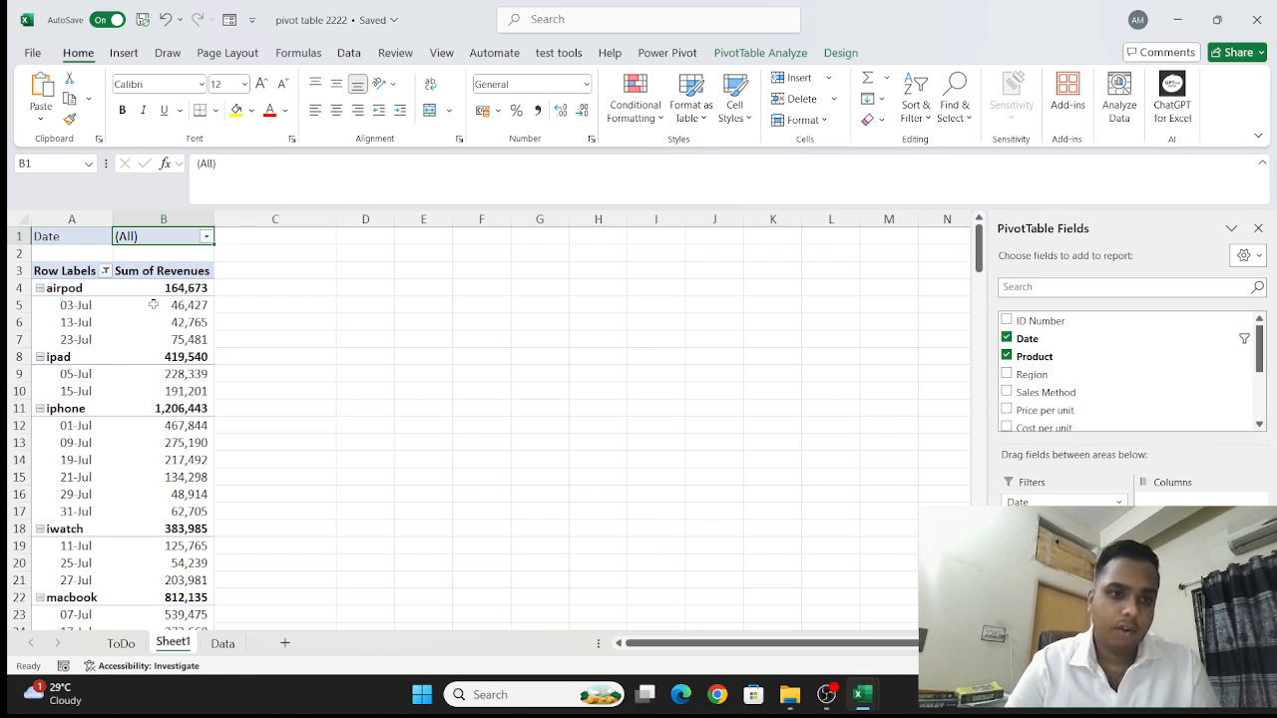
- Insert a slicer for the PivotTable's Region field
left_click(766, 51)
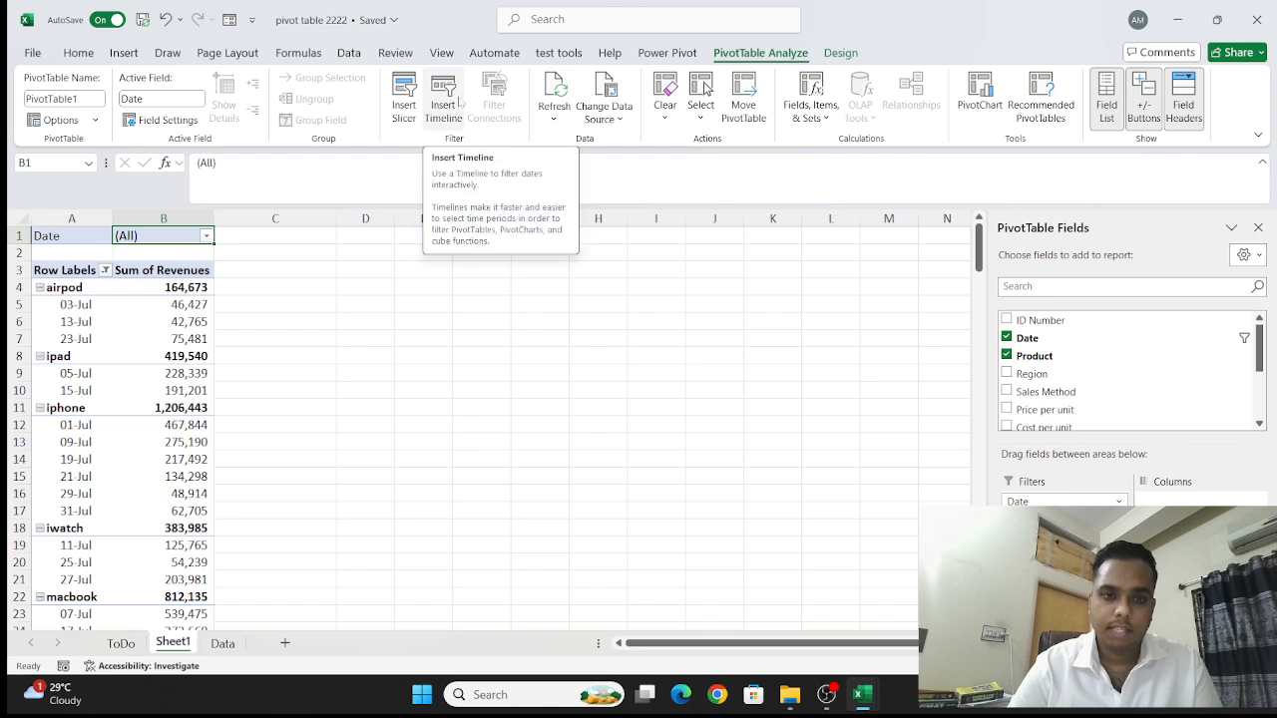
left_click(458, 99)
left_click(716, 231)
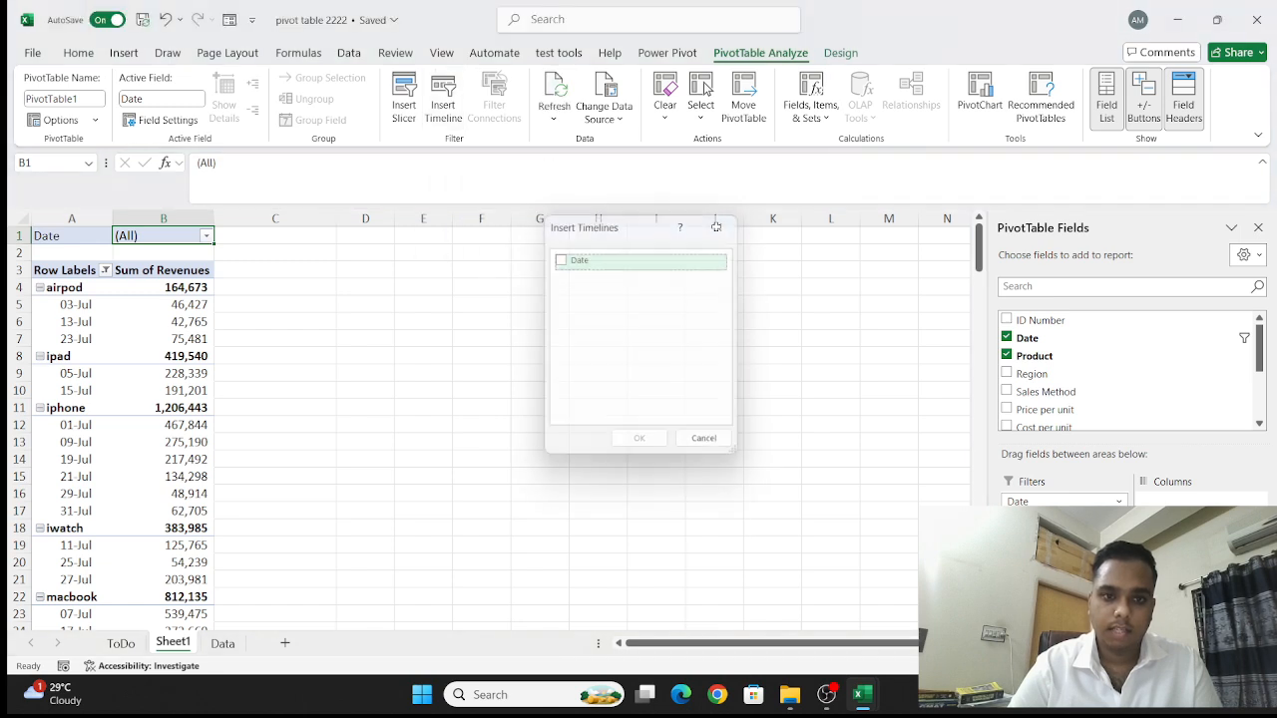
left_click(403, 112)
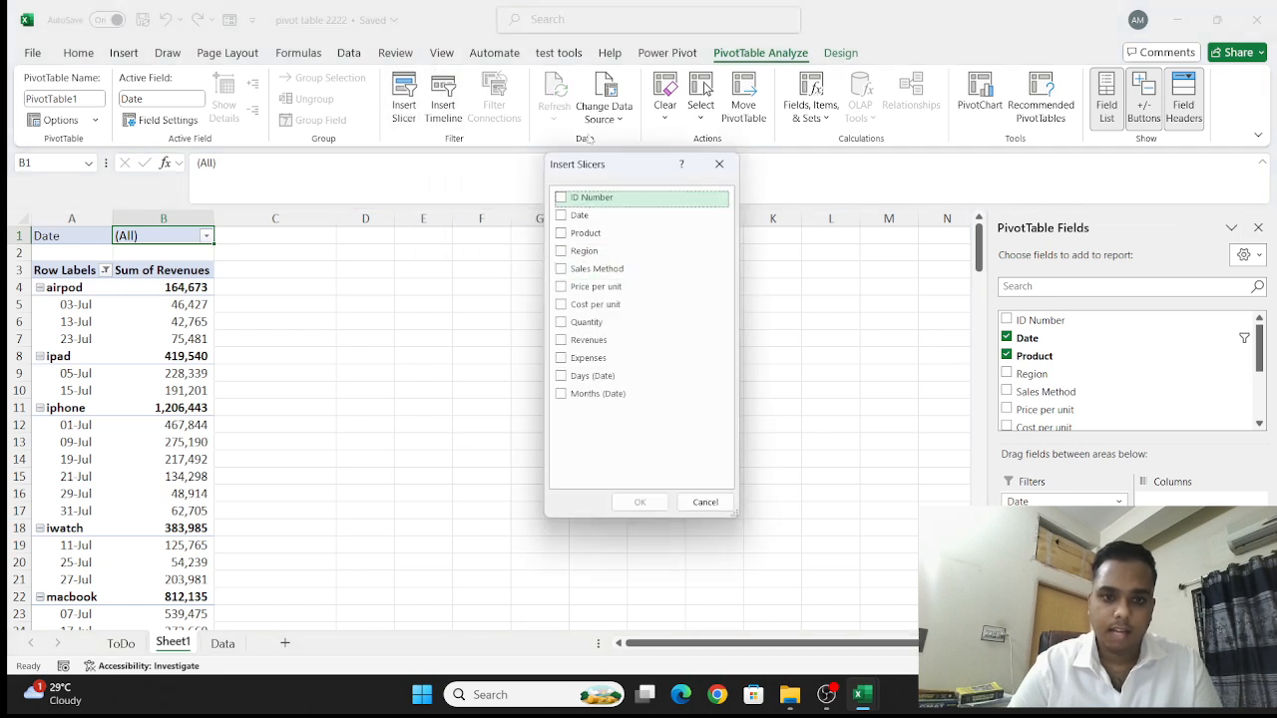
left_click(561, 269)
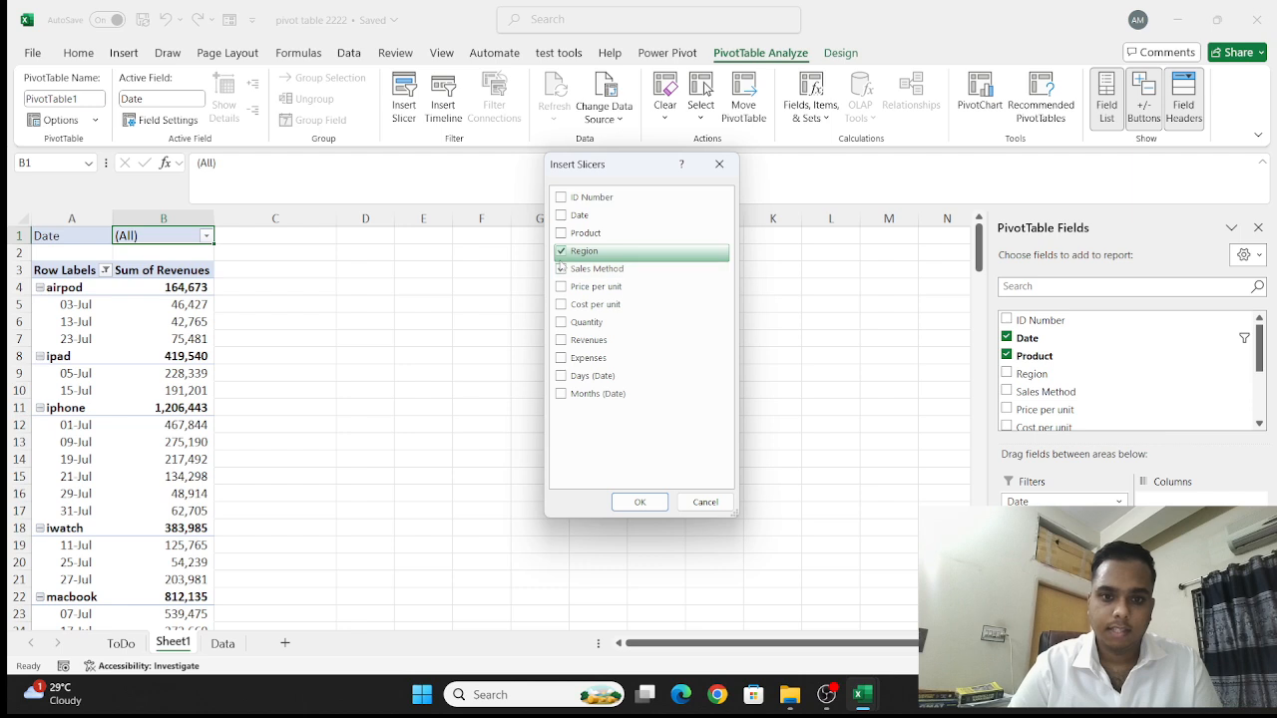
left_click(562, 267)
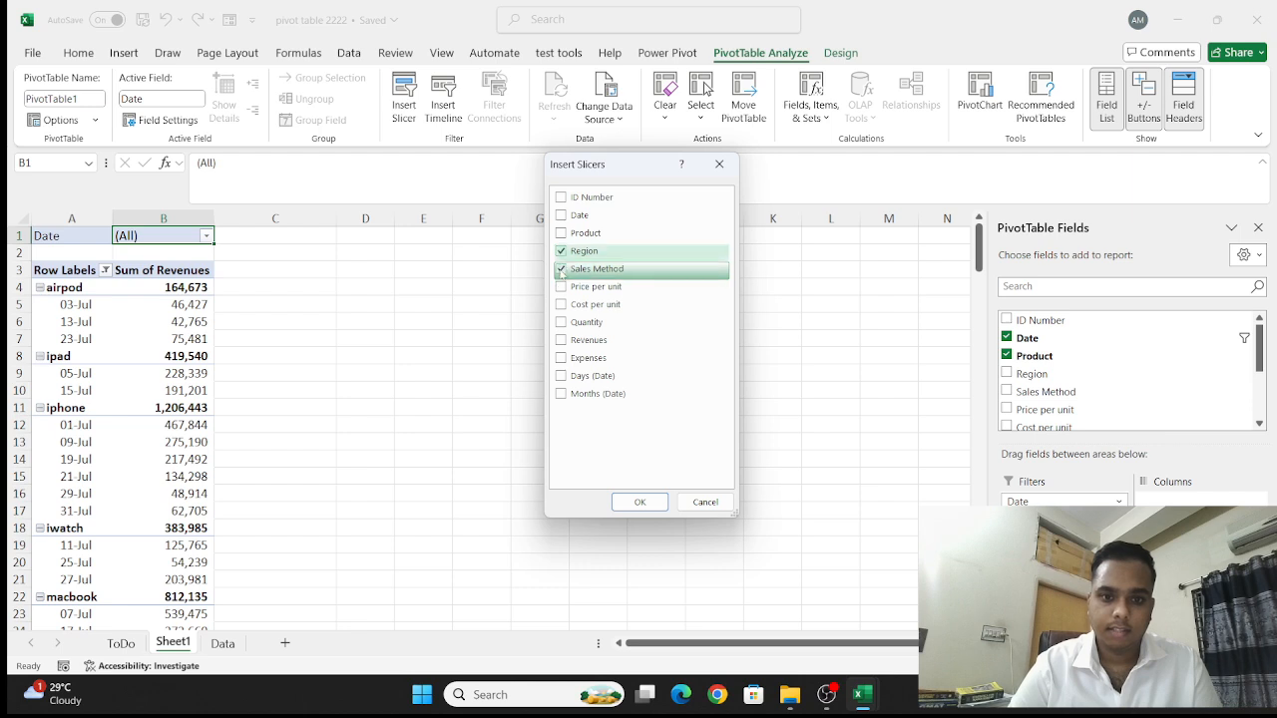
left_click(639, 502)
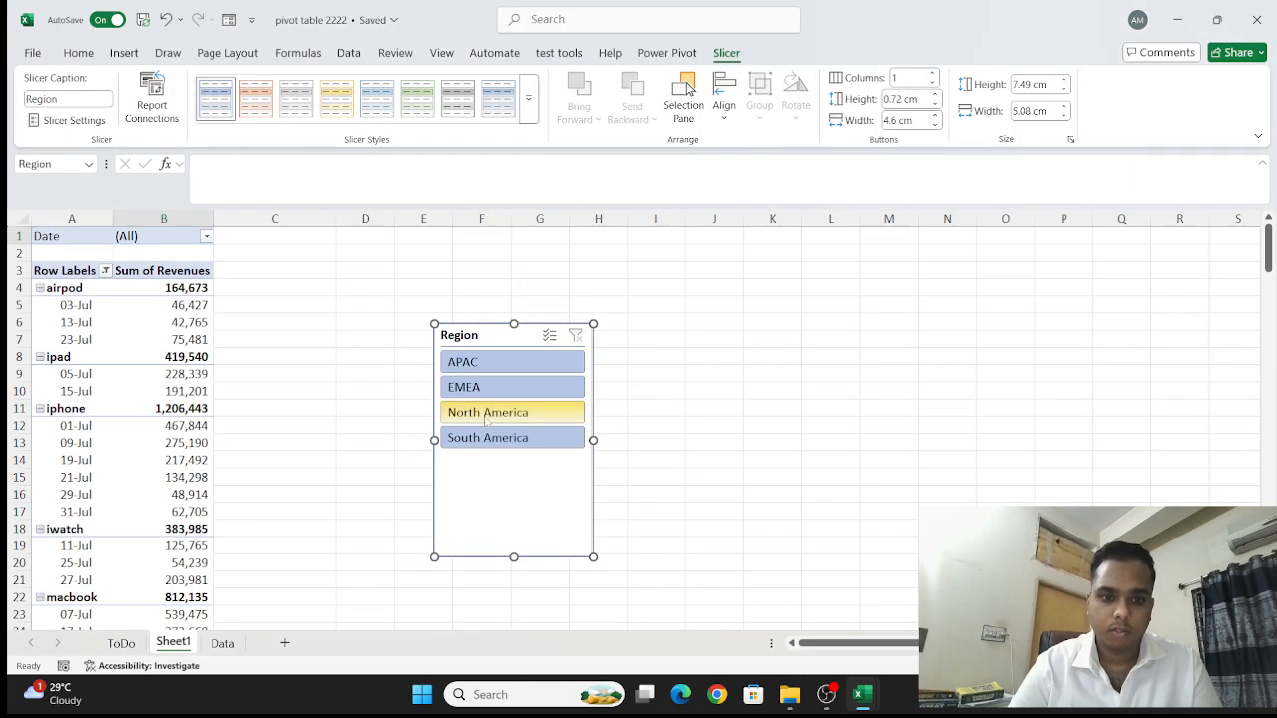
- Filter the PivotTable by North America, EMEA and South America in turn, and delete the Region slicer
left_click(486, 420)
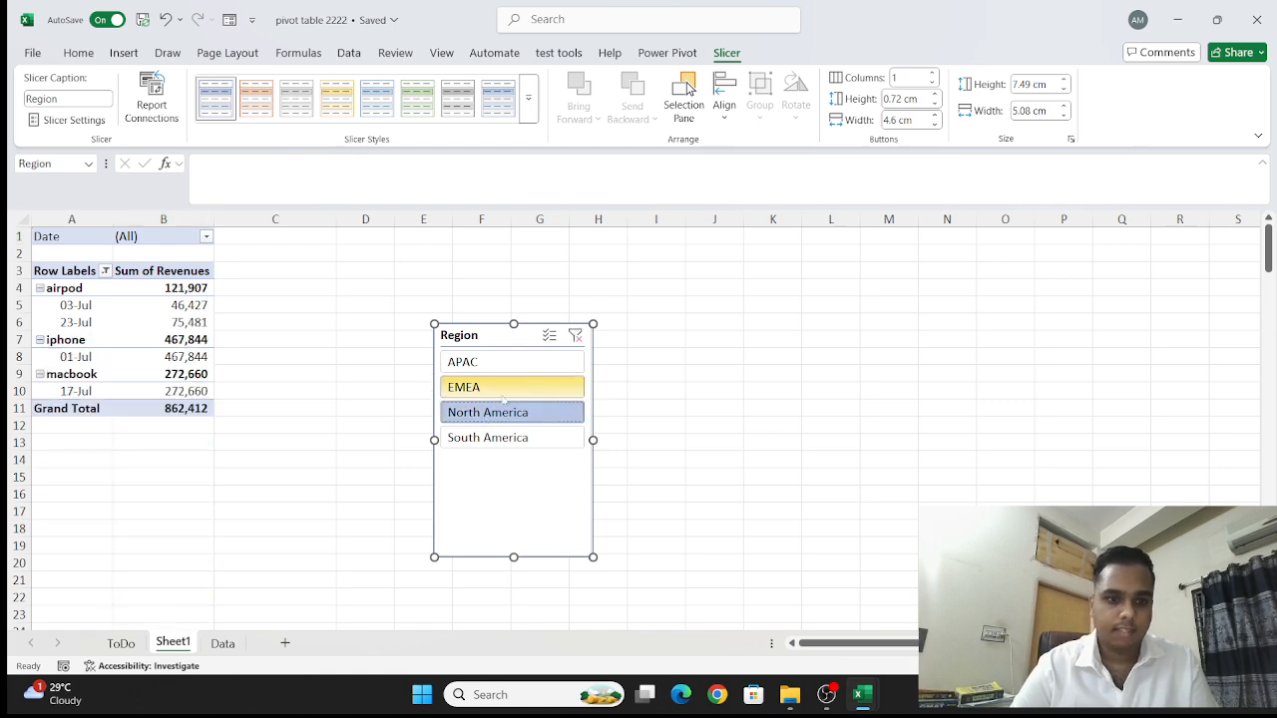
left_click(539, 384)
left_click(526, 437)
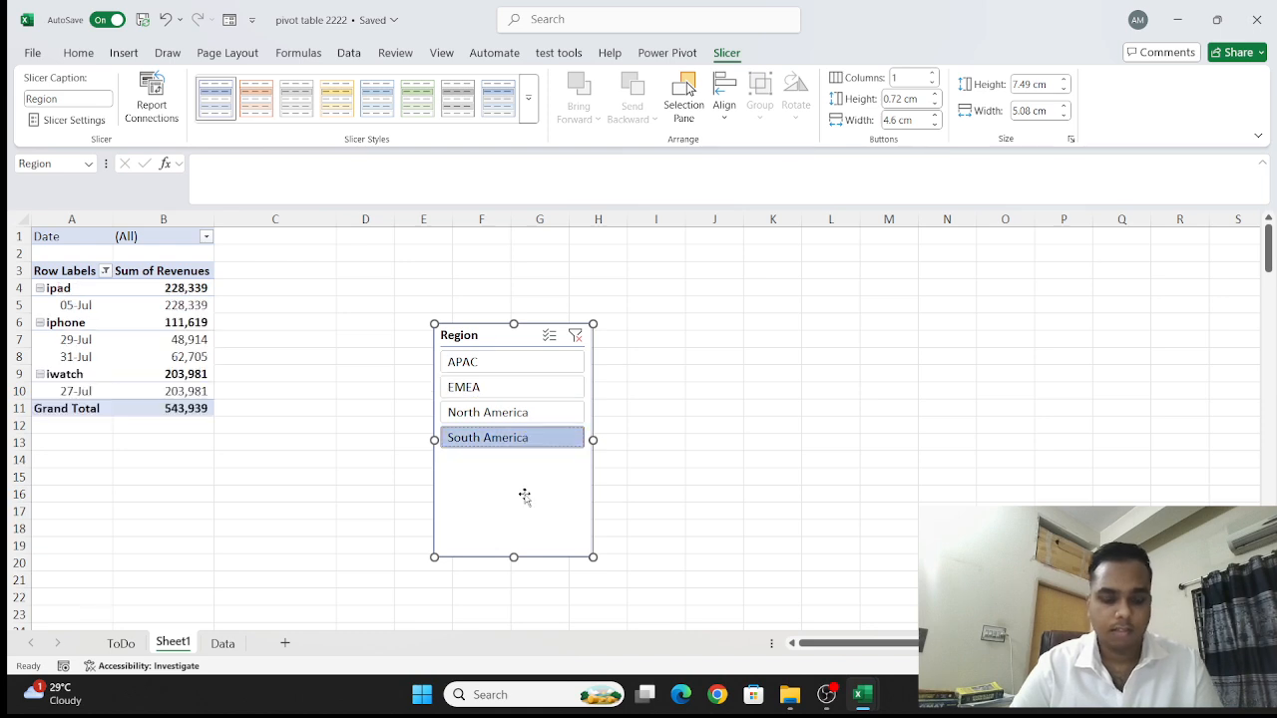
key("Delete")
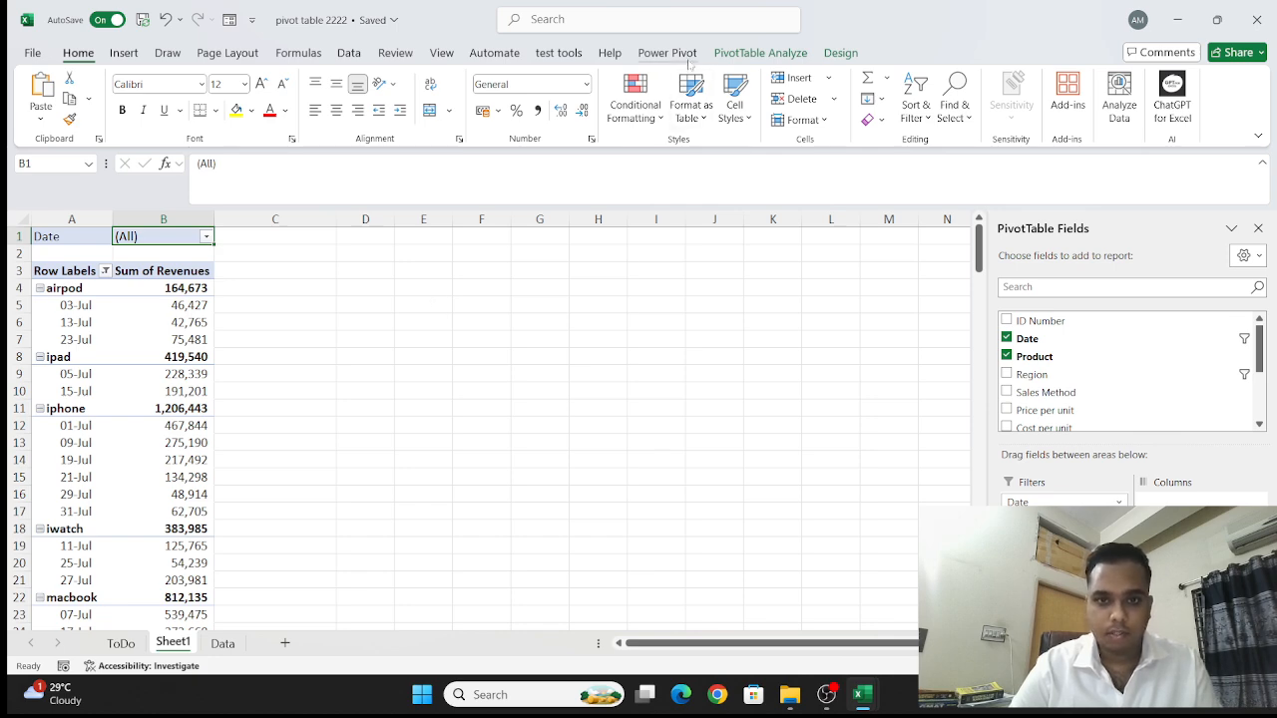
- Insert a clustered column PivotChart from the PivotTable and place it in the empty cells from about column G, row 9
left_click(775, 56)
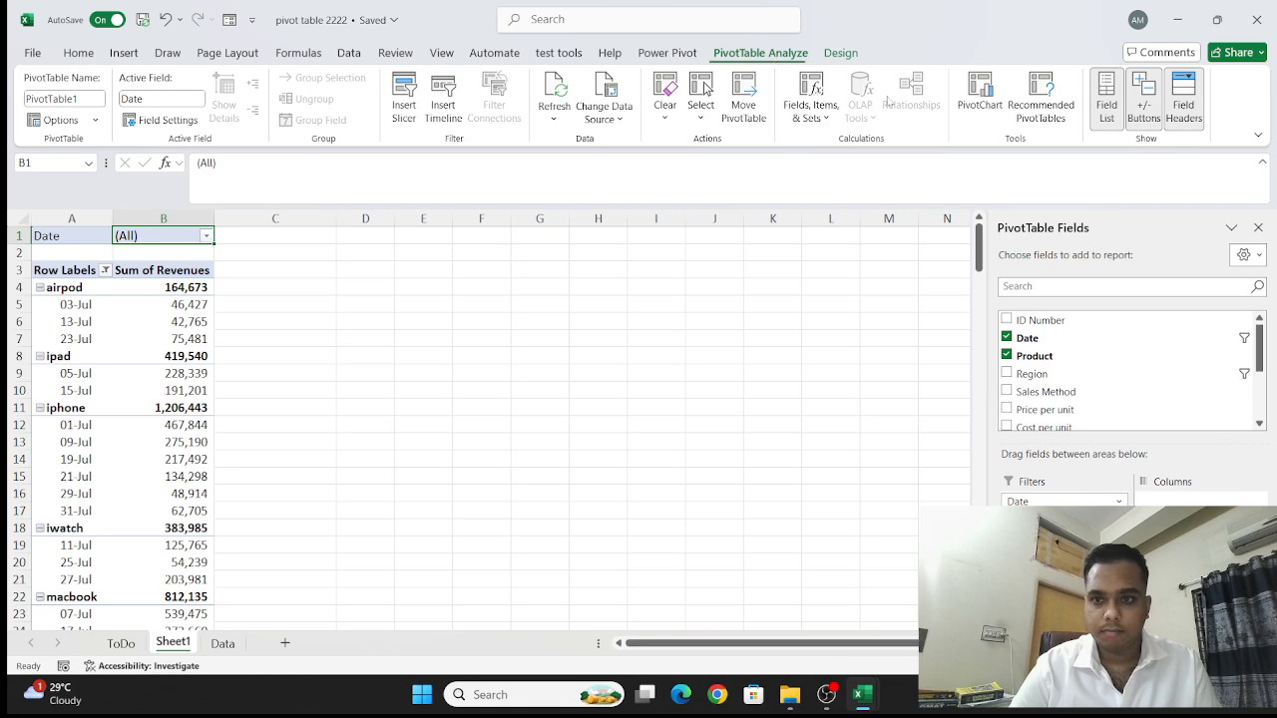
left_click(996, 108)
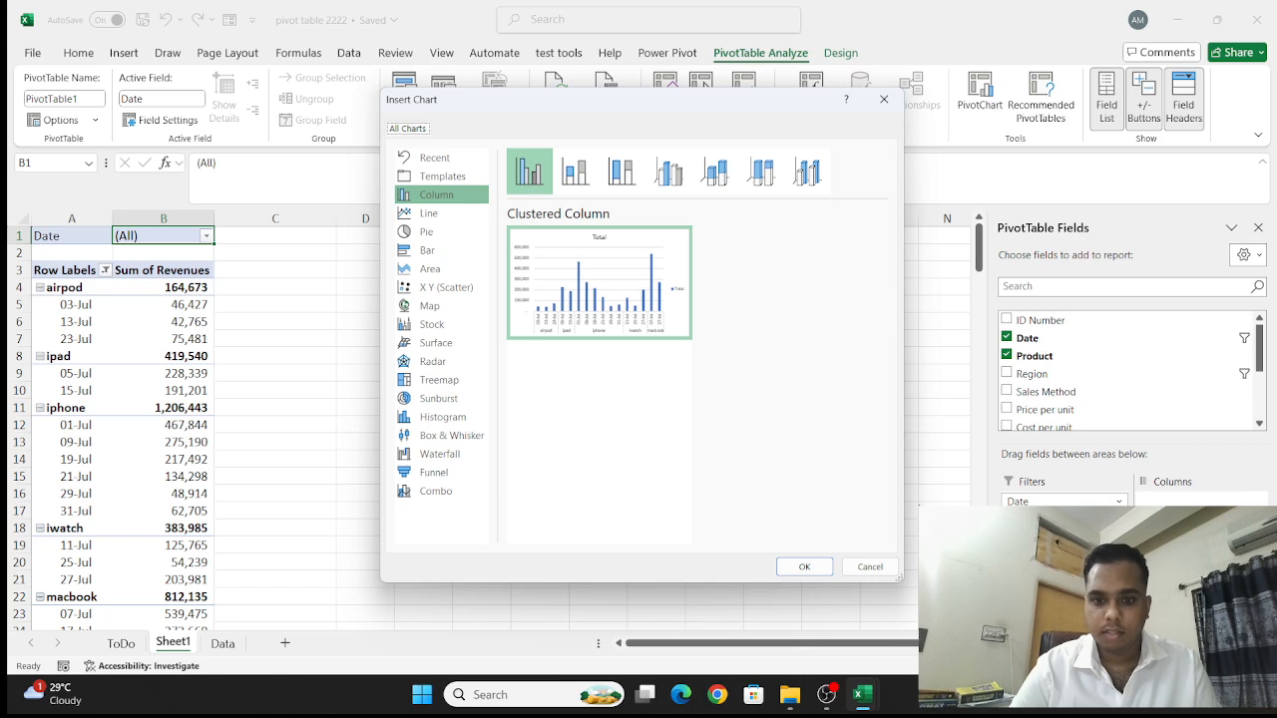
left_click(816, 565)
left_click_drag(608, 351, 757, 267)
scroll(726, 304, "up", 5)
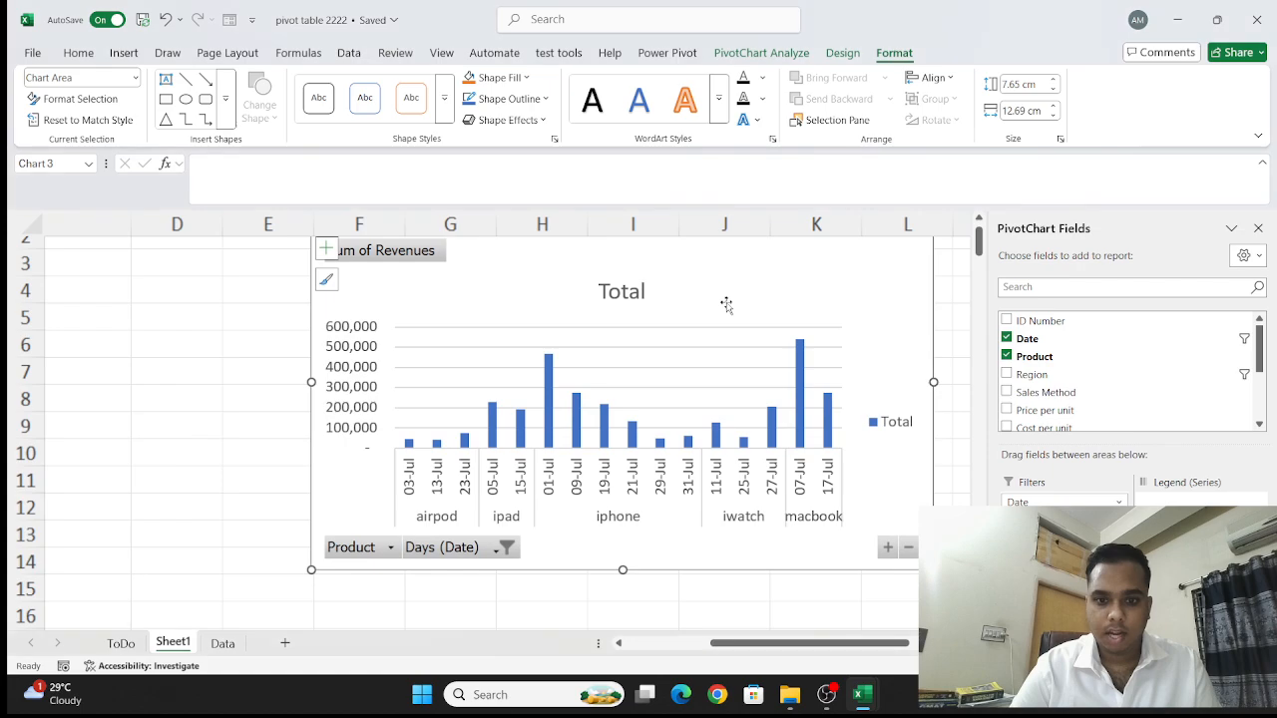
scroll(726, 305, "down", 5)
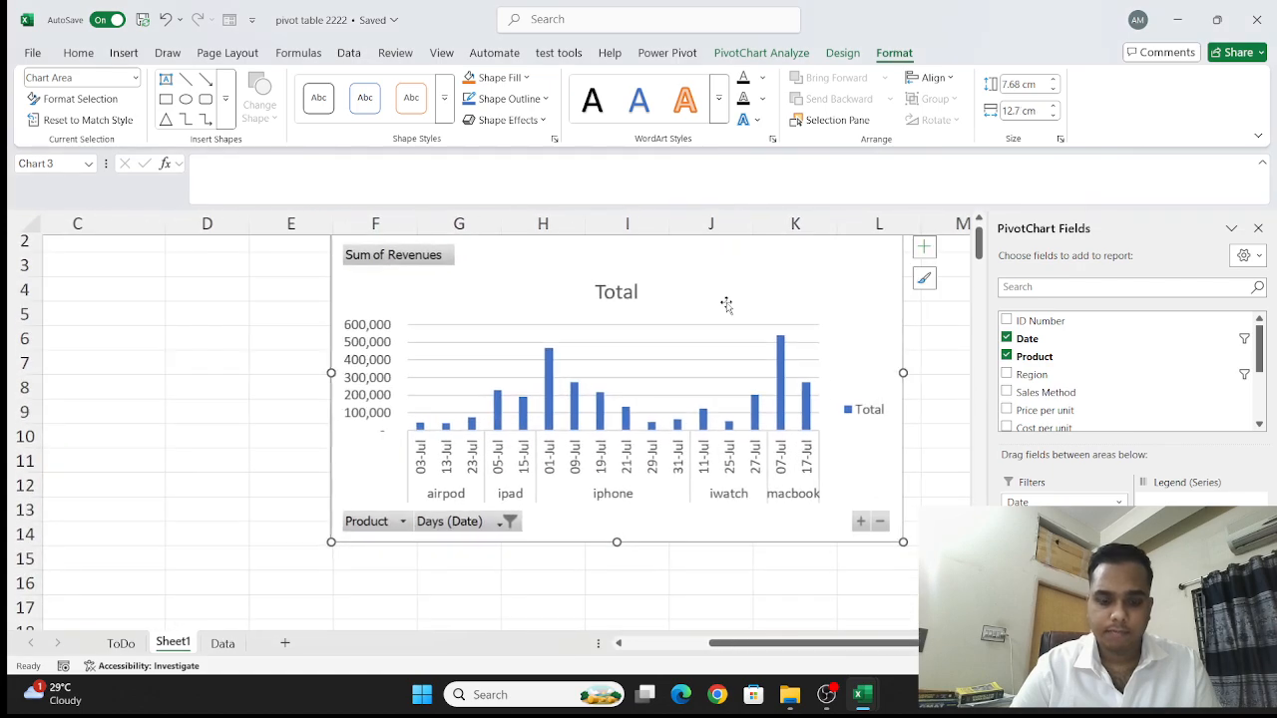
scroll(727, 304, "up", 3)
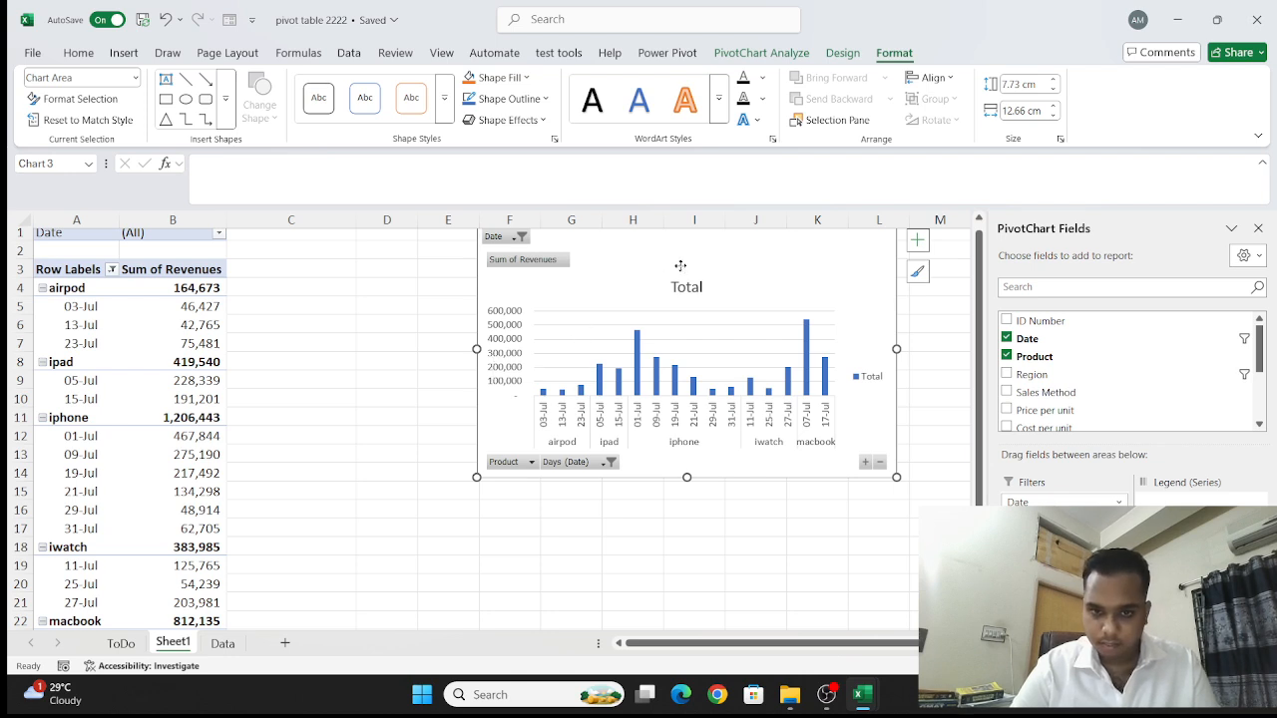
left_click_drag(610, 308, 755, 439)
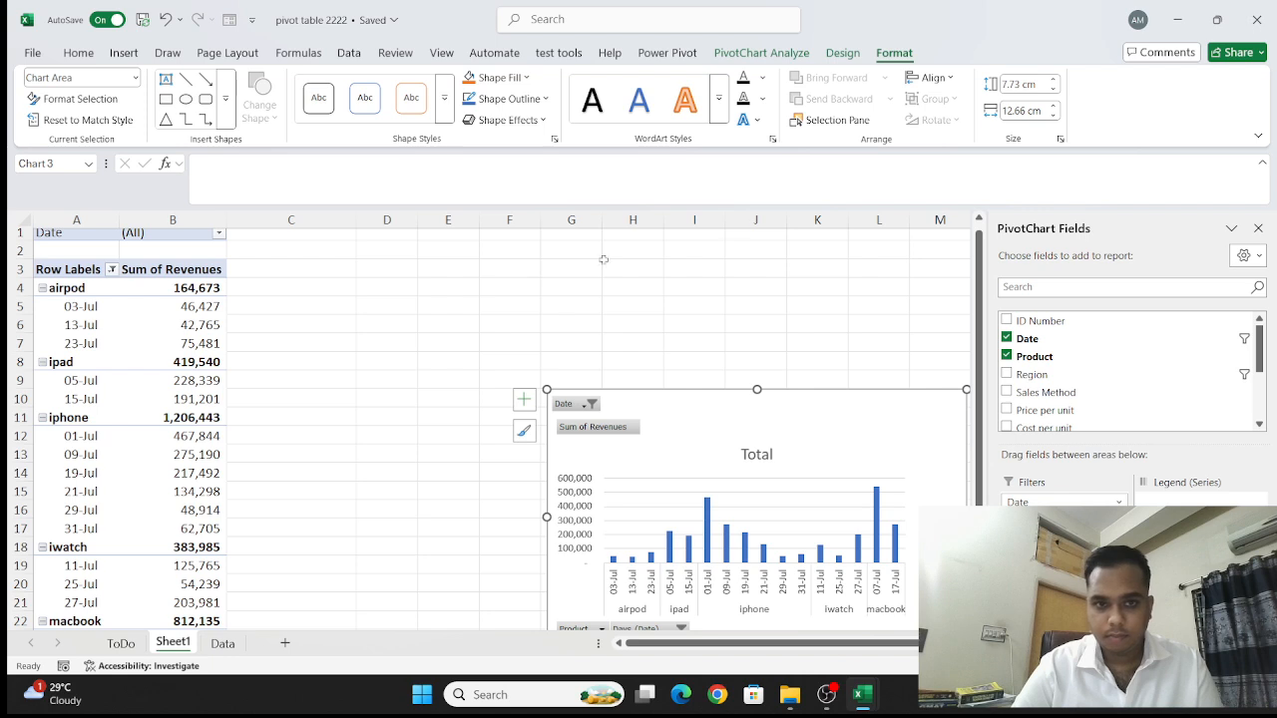
- Start a new calculated field for the PivotChart and name it "revenue"
left_click(760, 56)
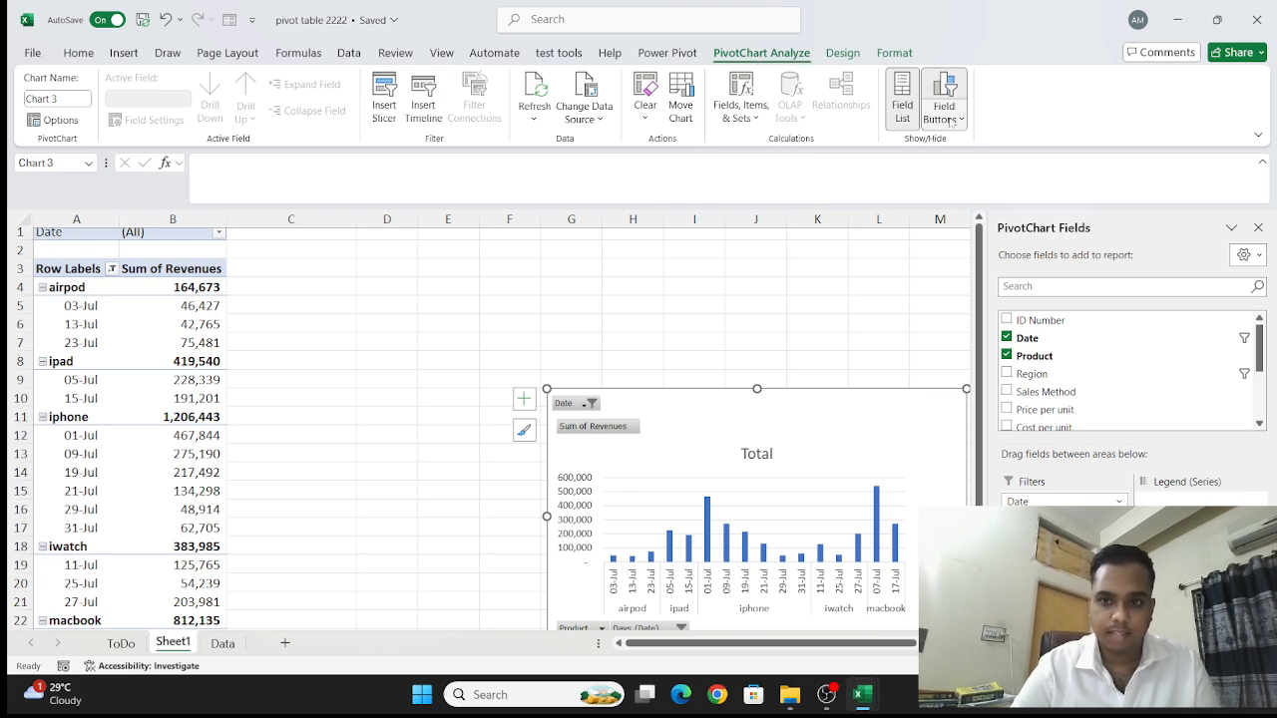
left_click(748, 111)
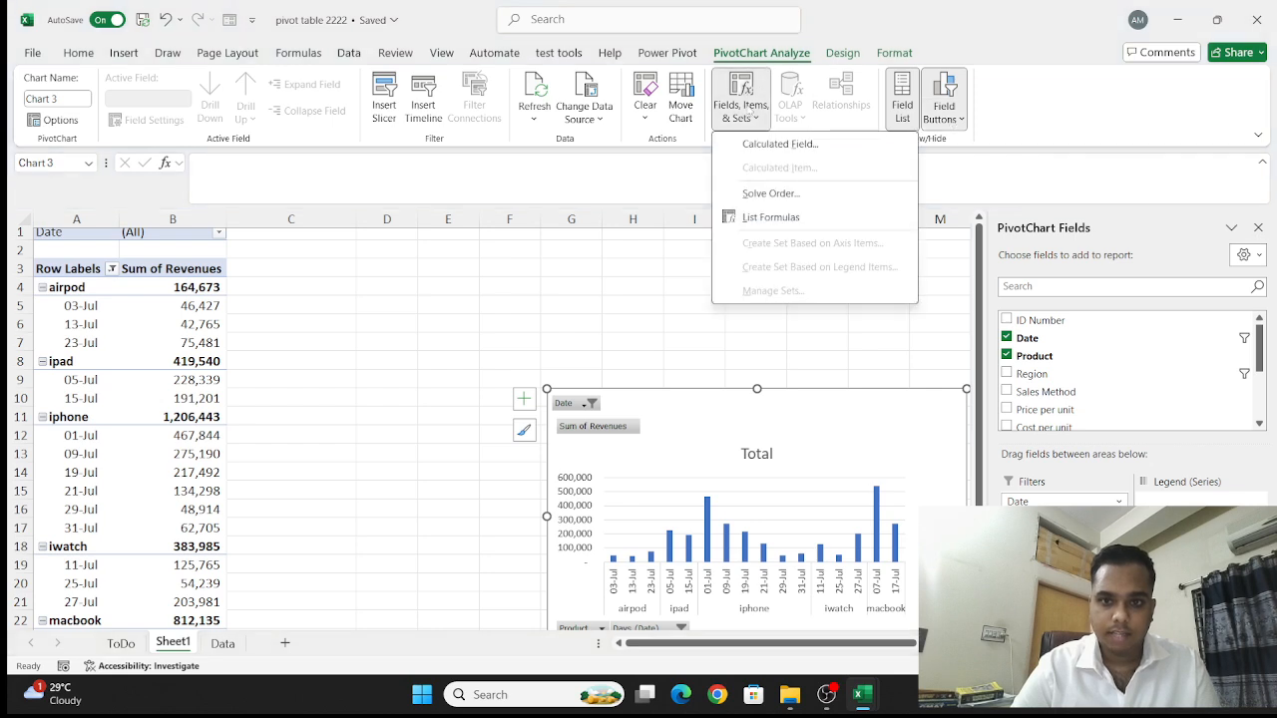
left_click(780, 148)
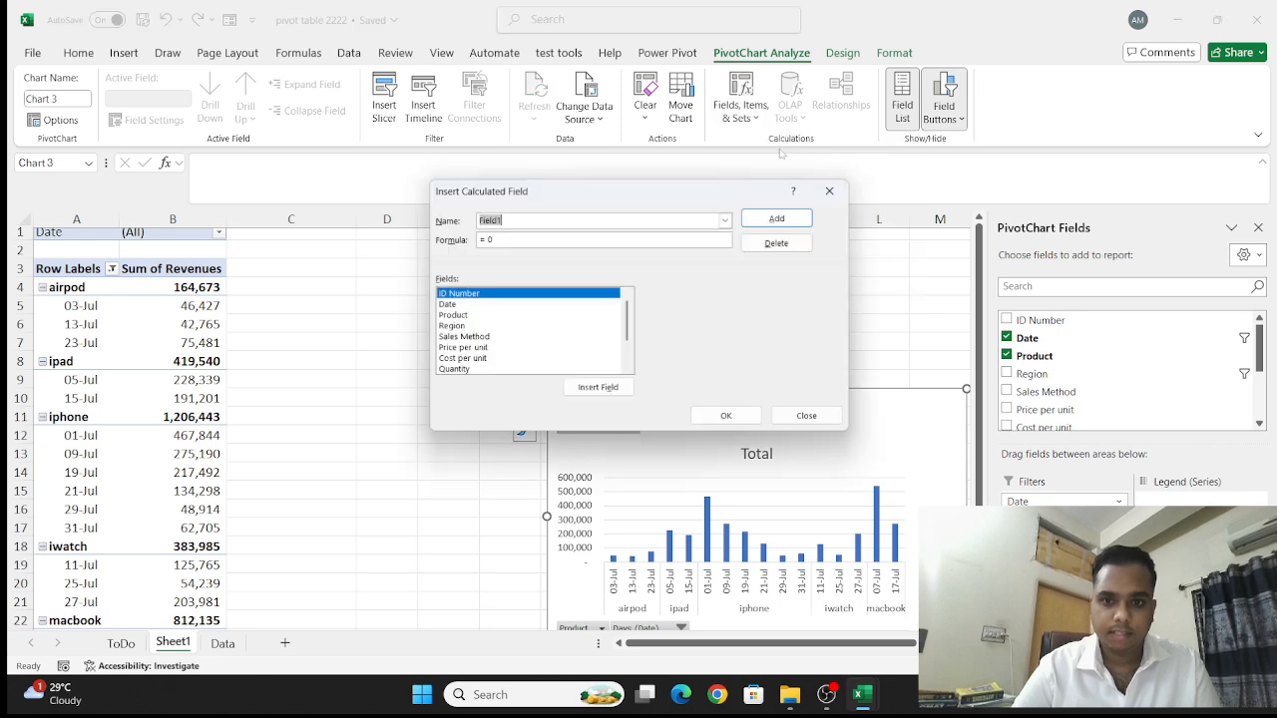
key("BackSpace")
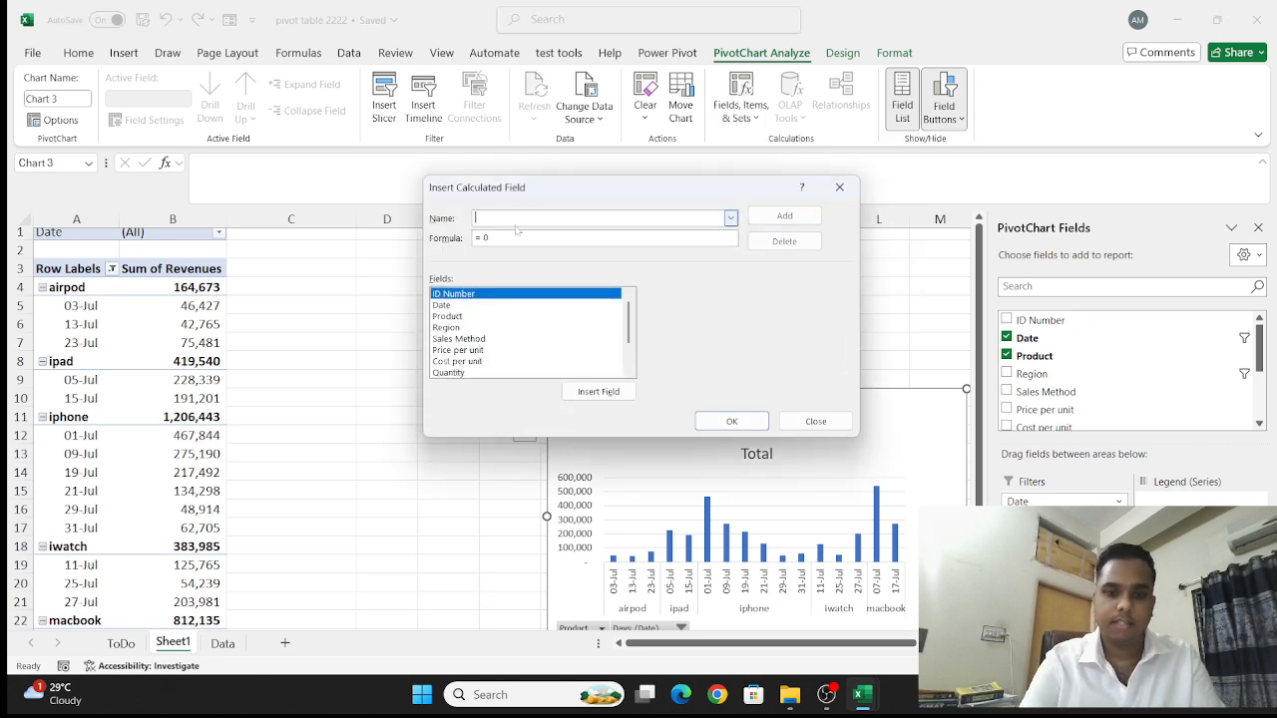
type("revenue")
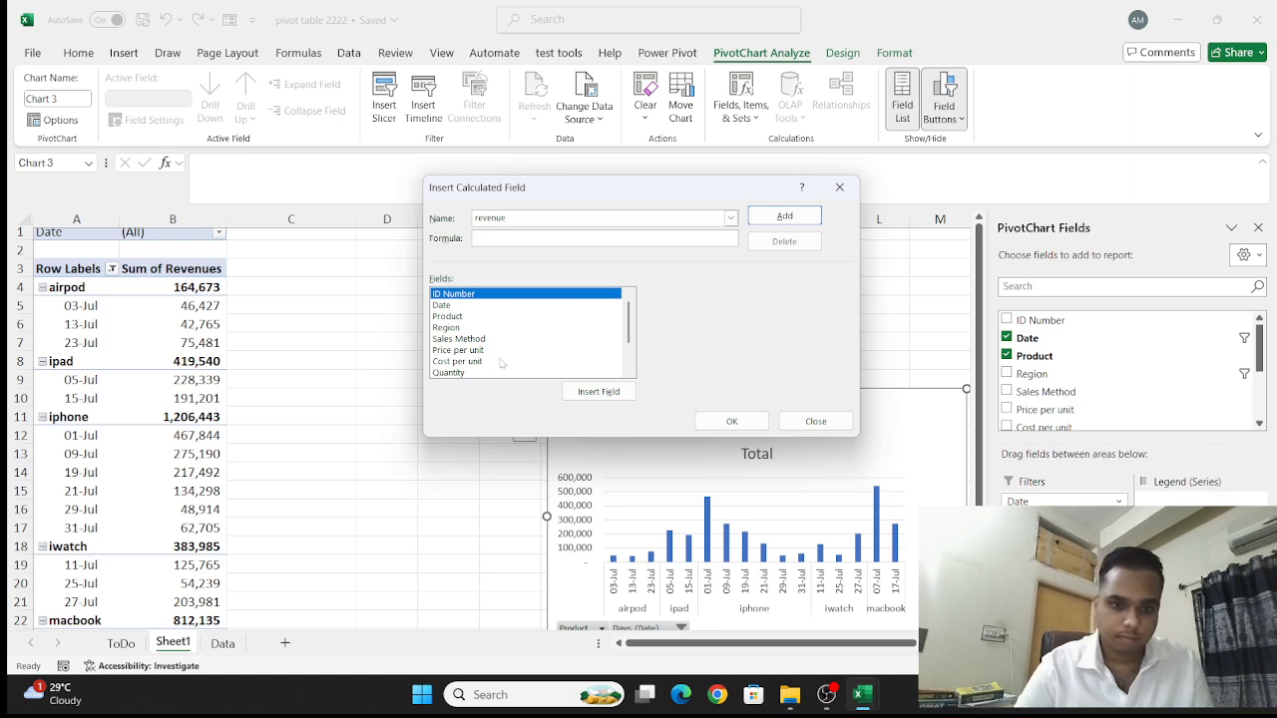
- Set the calculated field's formula to Revenues minus Expenses
scroll(502, 364, "down", 1)
left_click(455, 351)
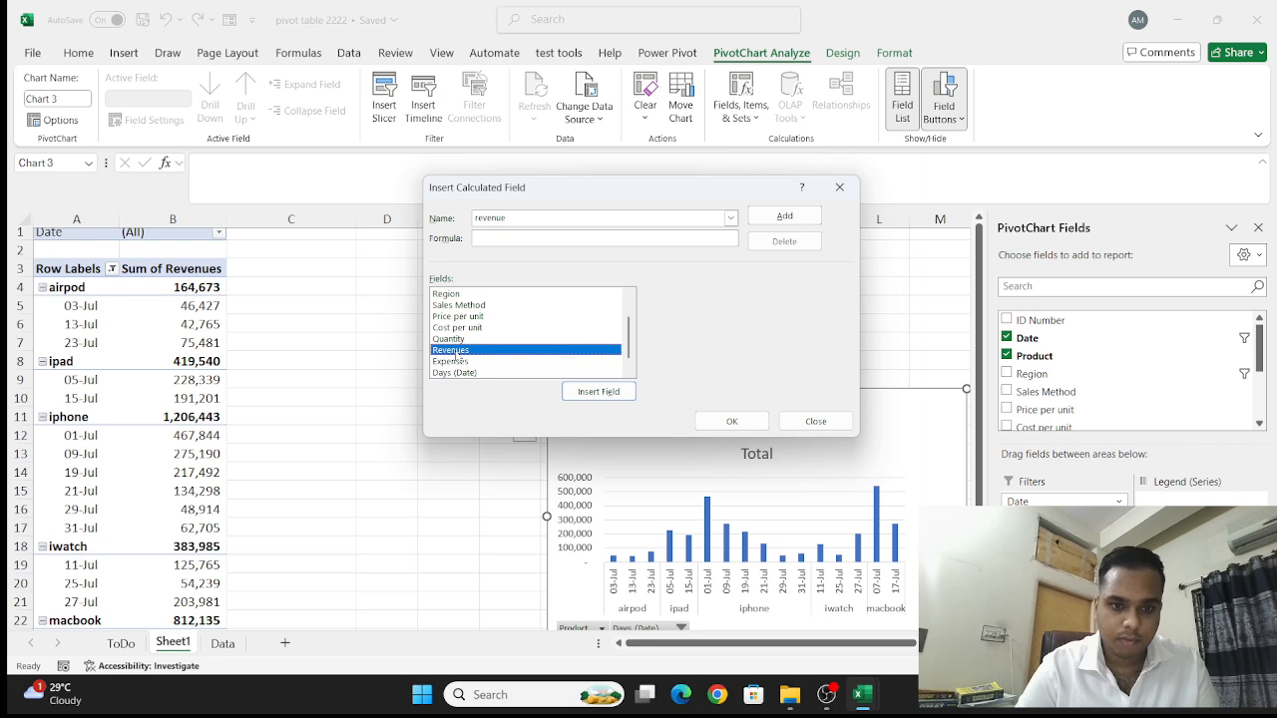
left_click(580, 391)
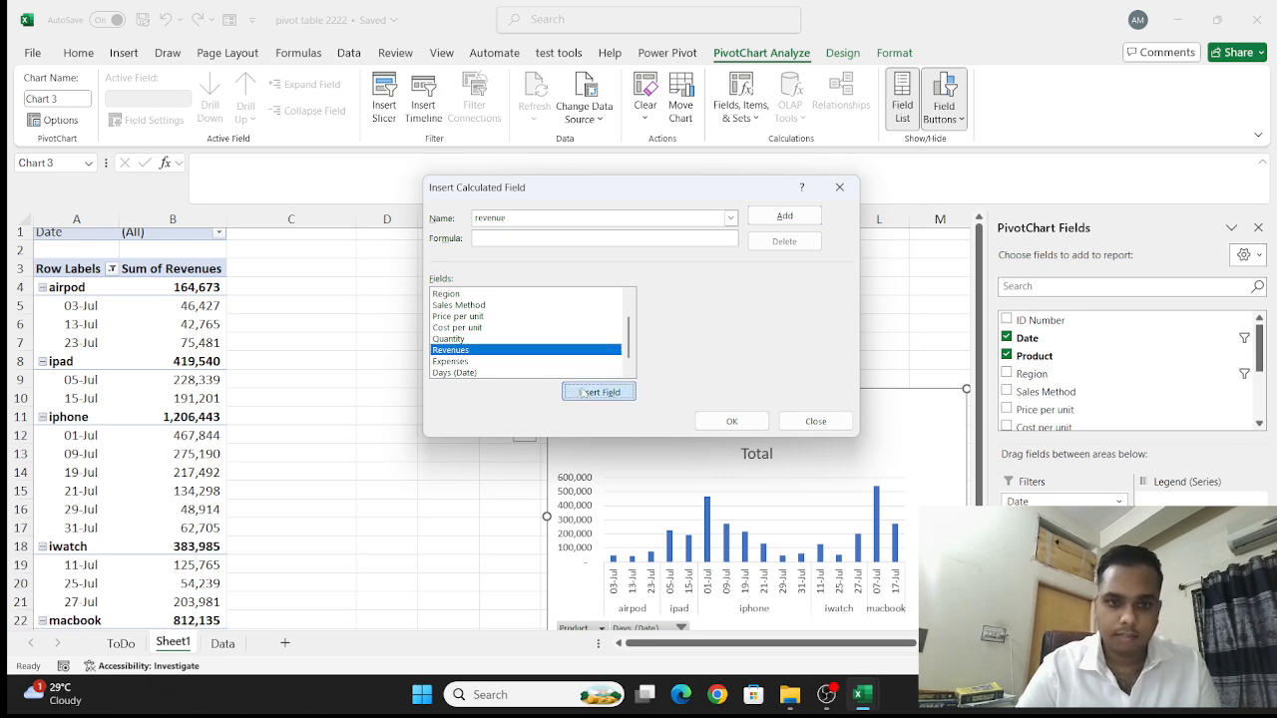
left_click(494, 362)
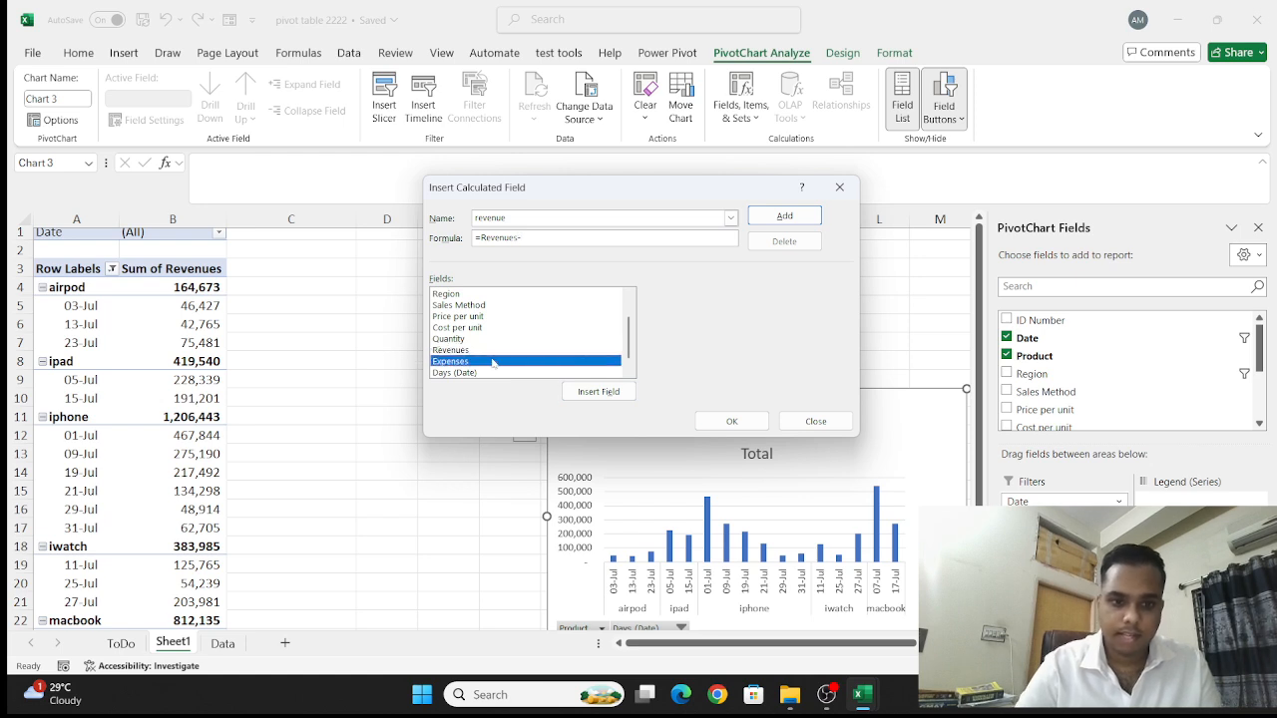
left_click(598, 391)
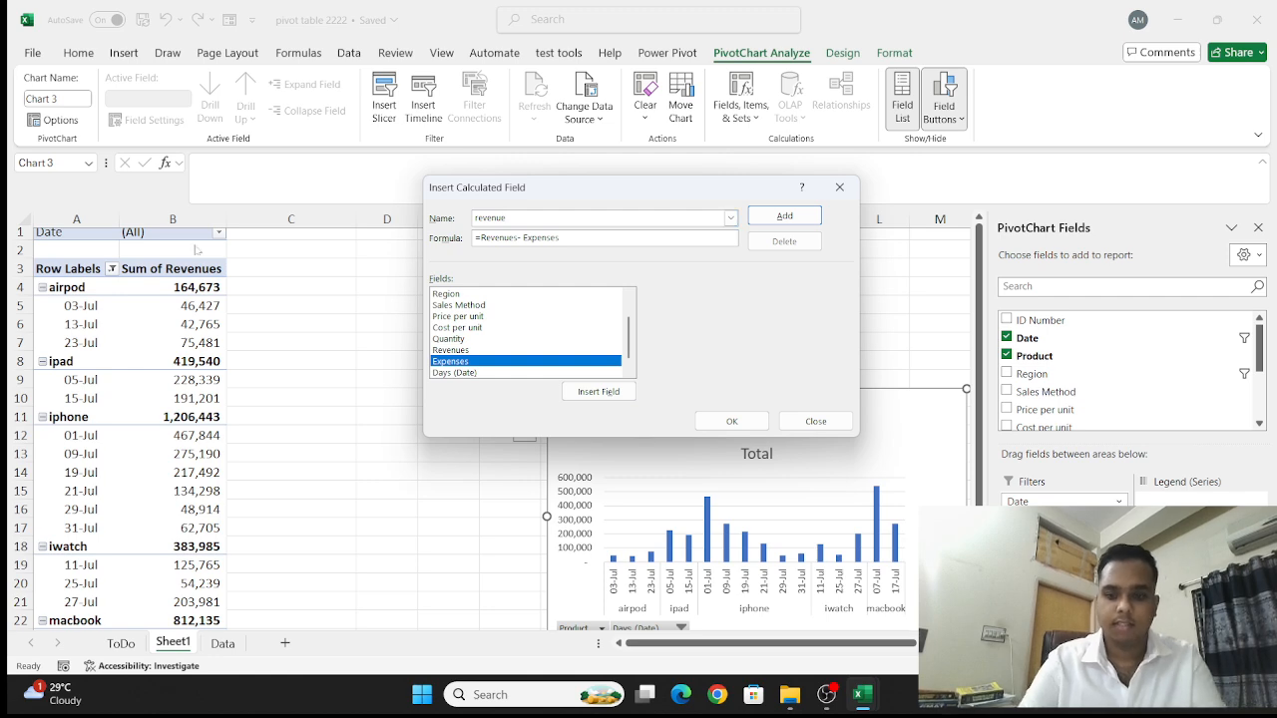
- Rename the calculated field "profit" and add it to the PivotTable and PivotChart
key("BackSpace")
key("BackSpace")
key("BackSpace")
key("BackSpace")
key("BackSpace")
type("pr")
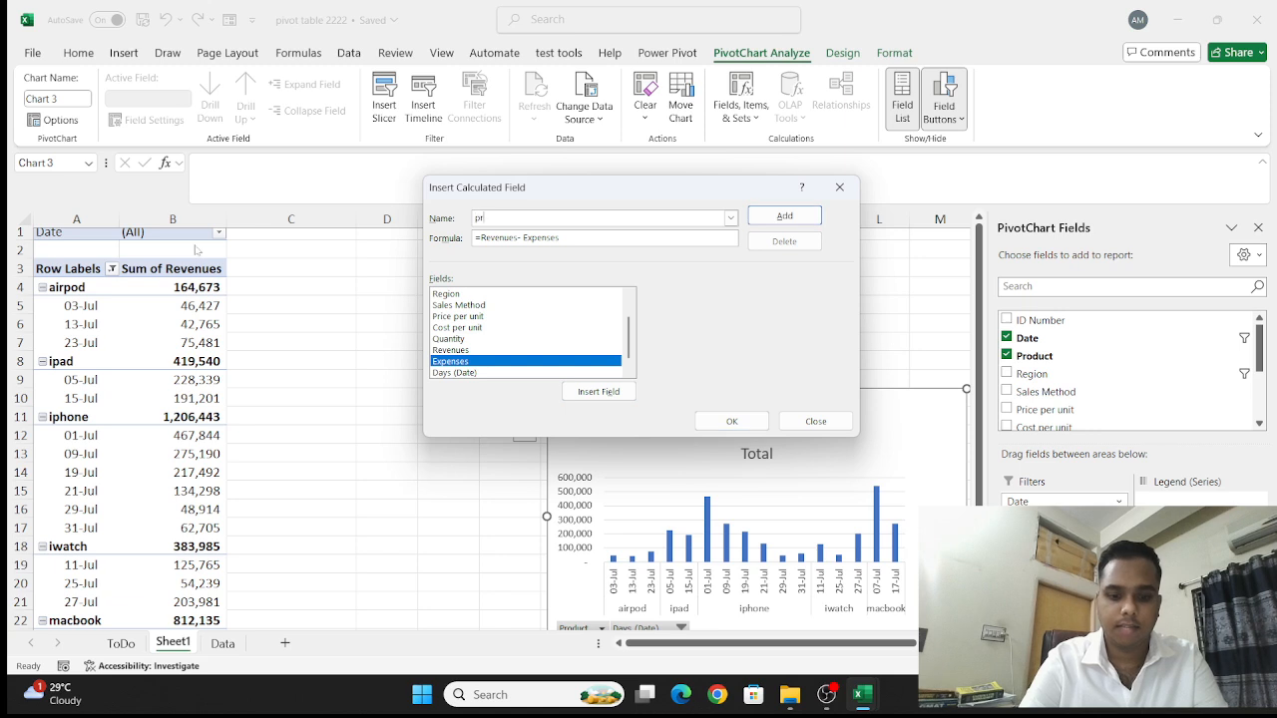
type("ofit")
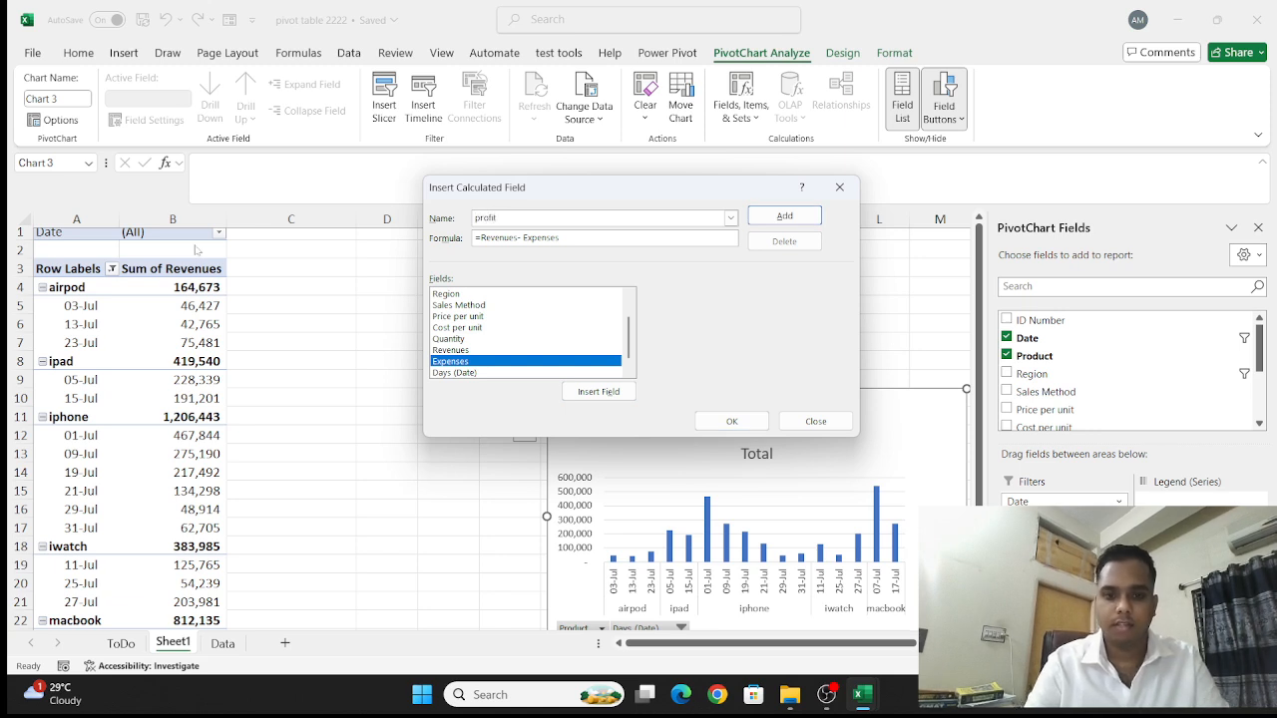
left_click(731, 421)
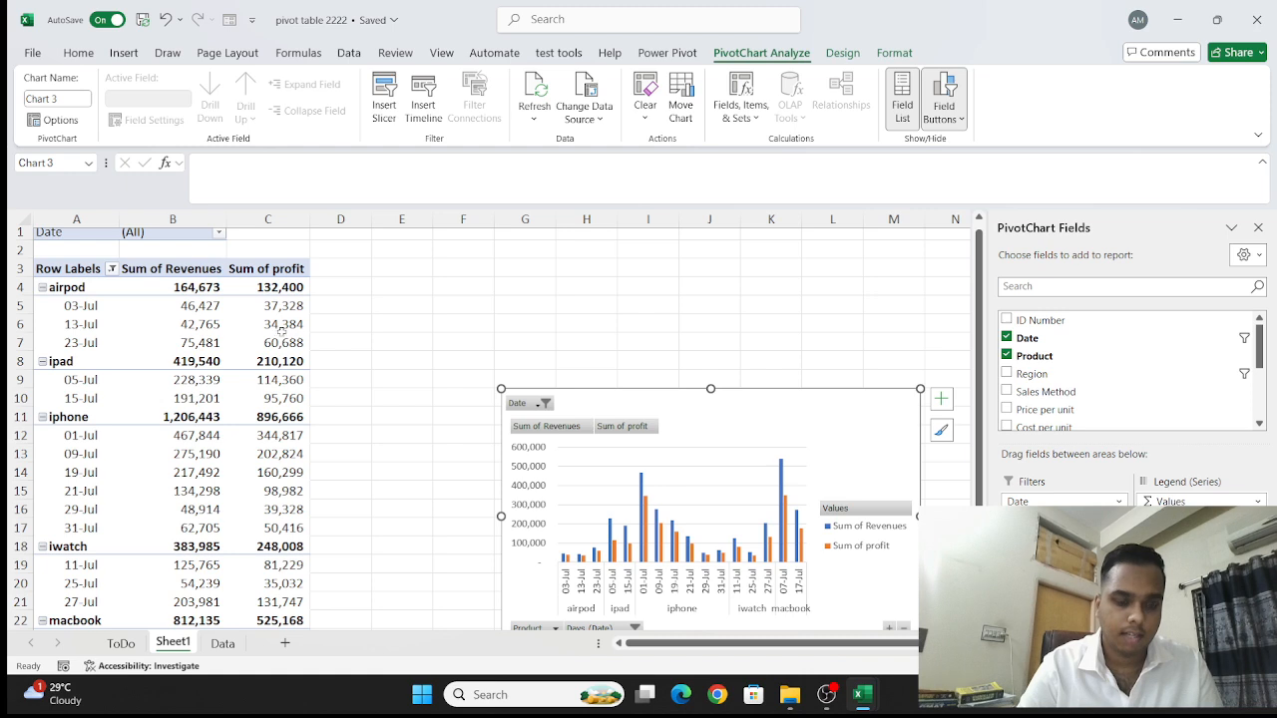
- Move the PivotChart up so its upper edge sits at about row 5, beginning in column G
scroll(258, 443, "left", 1)
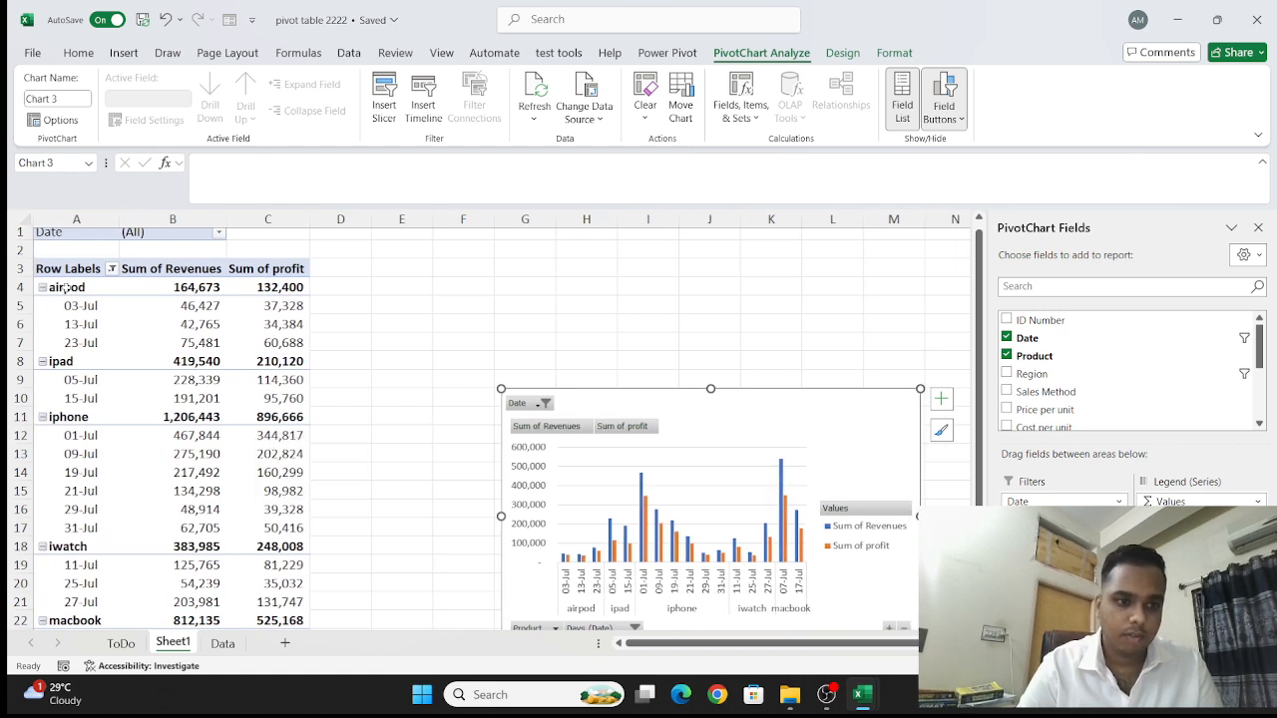
scroll(126, 288, "up", 1)
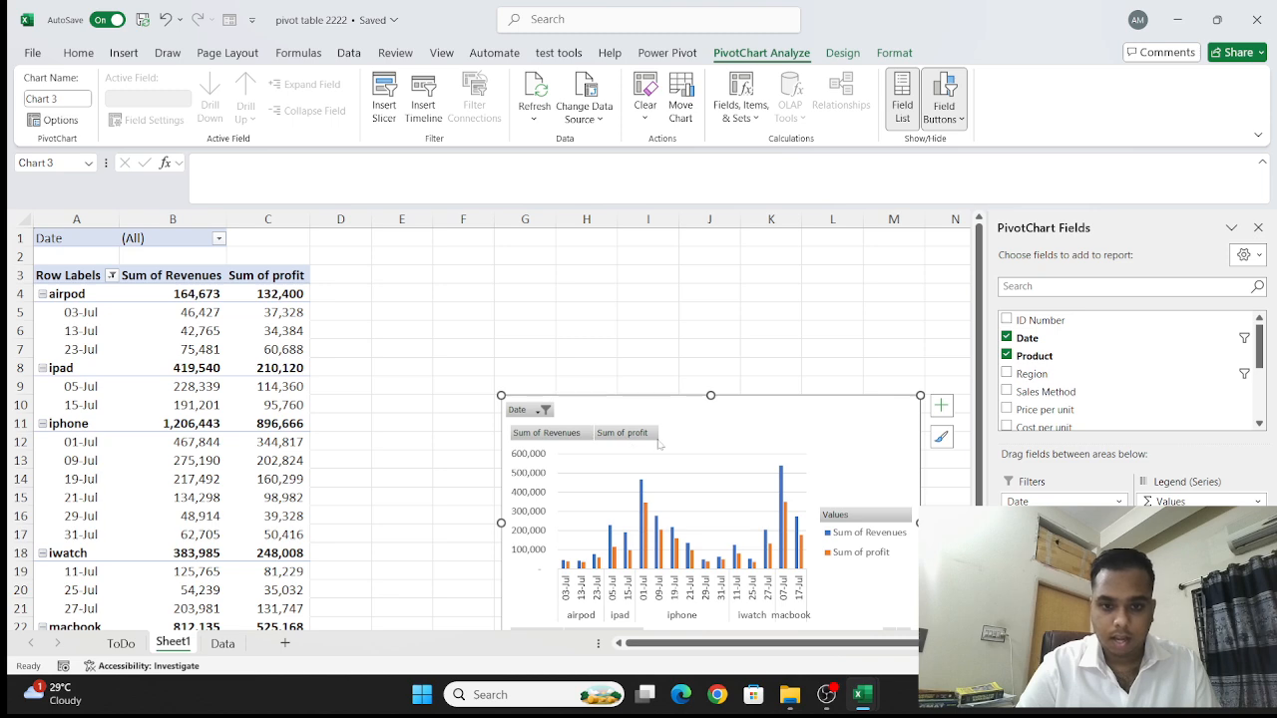
left_click_drag(726, 426, 758, 341)
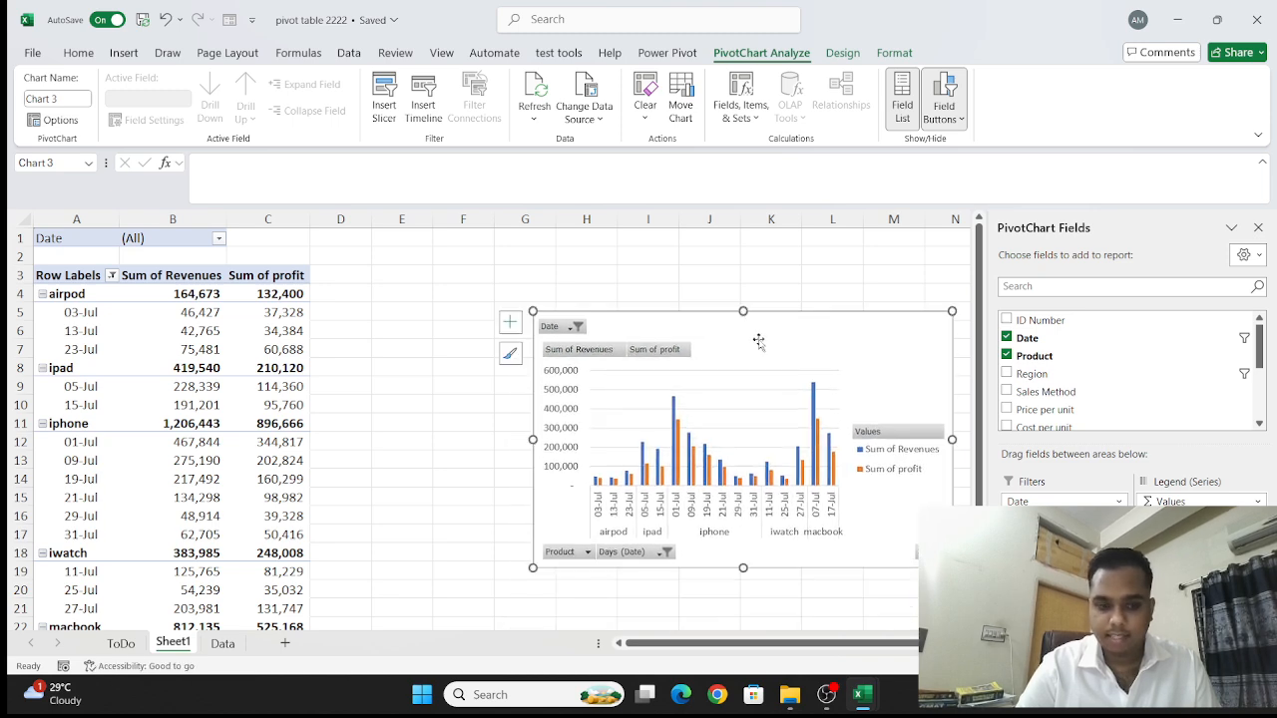
- Open the Data sheet and go to the last record of the source table
left_click(224, 643)
scroll(503, 414, "down", 20)
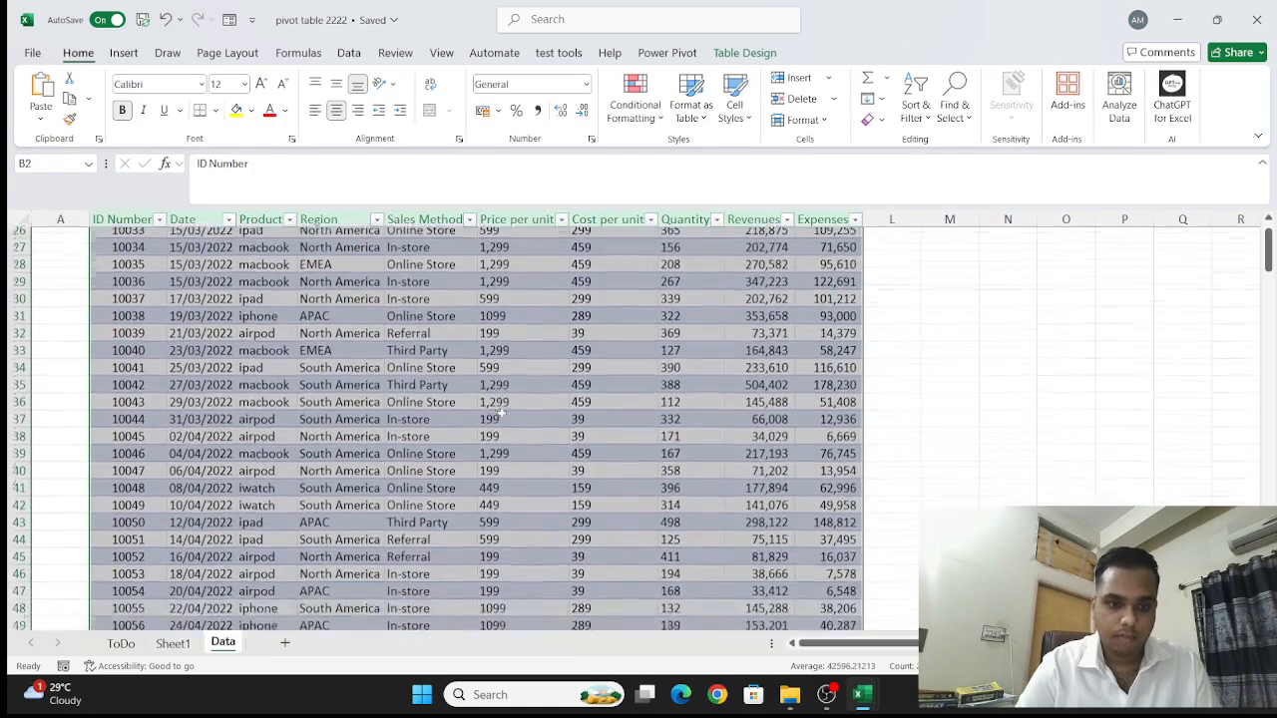
scroll(503, 413, "down", 20)
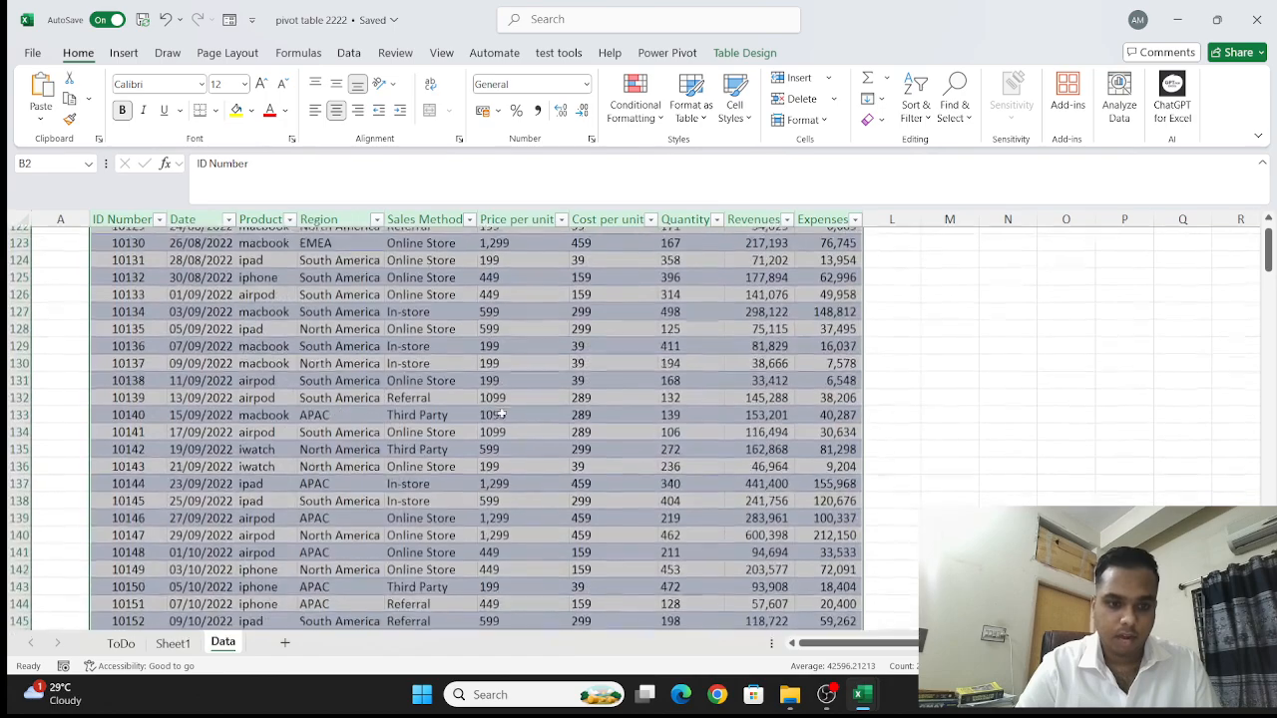
scroll(504, 413, "down", 12)
scroll(501, 413, "up", 4)
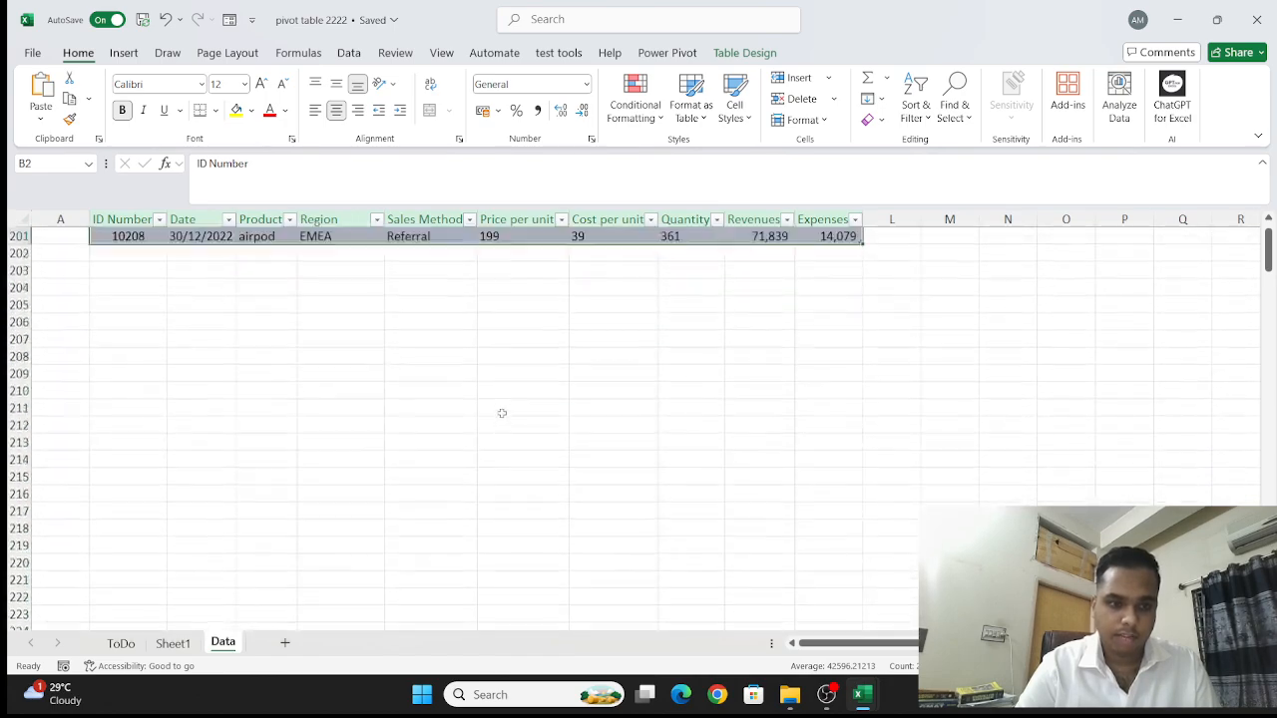
left_click_drag(154, 282, 130, 299)
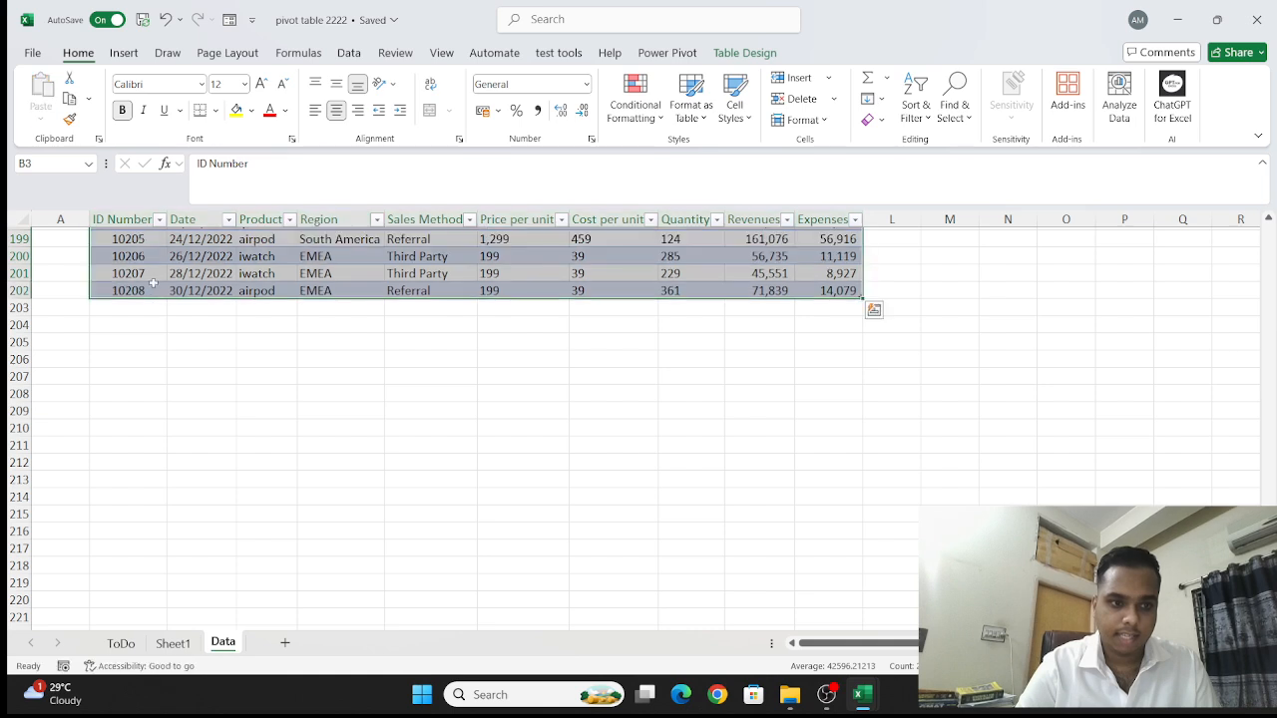
left_click(128, 308)
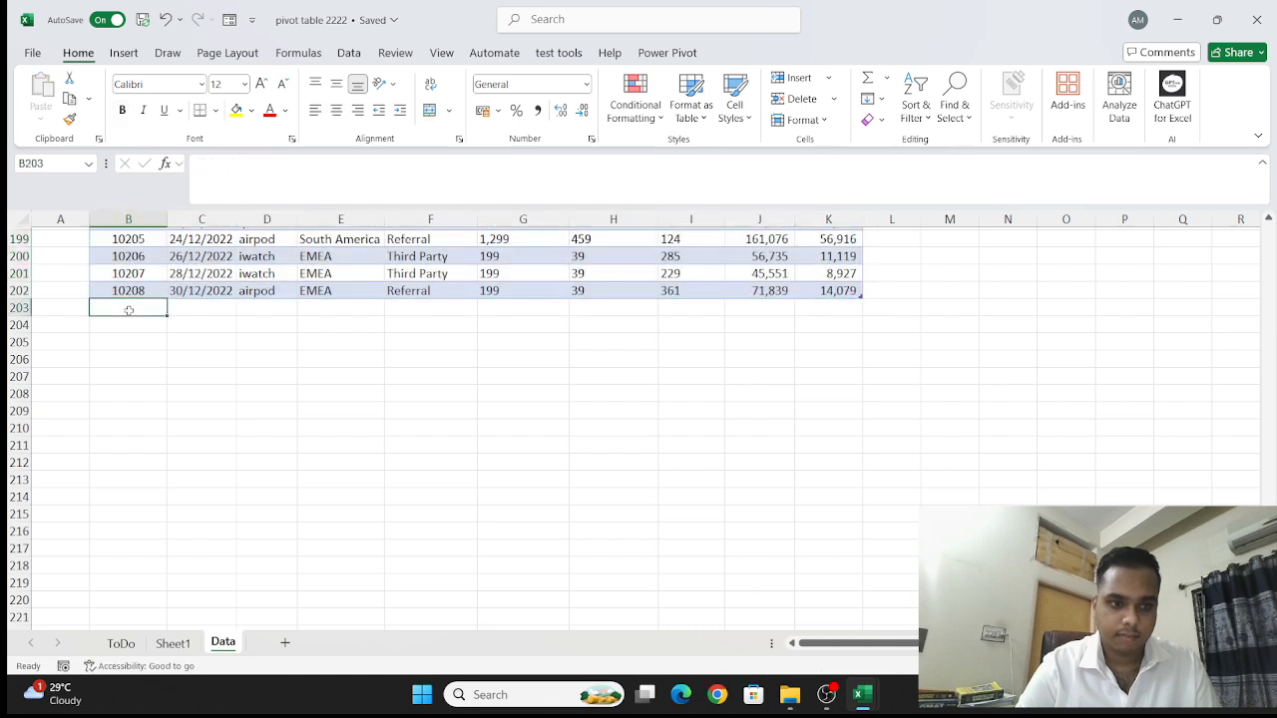
left_click_drag(128, 311, 134, 304)
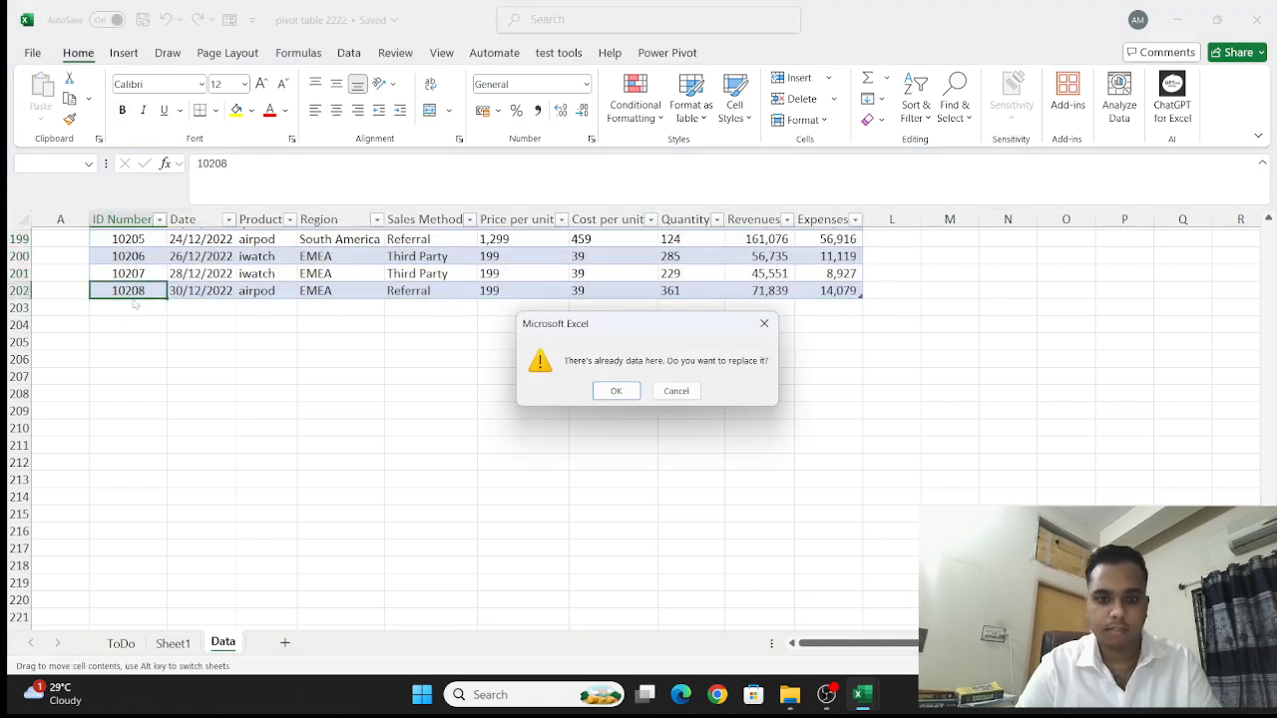
left_click(770, 326)
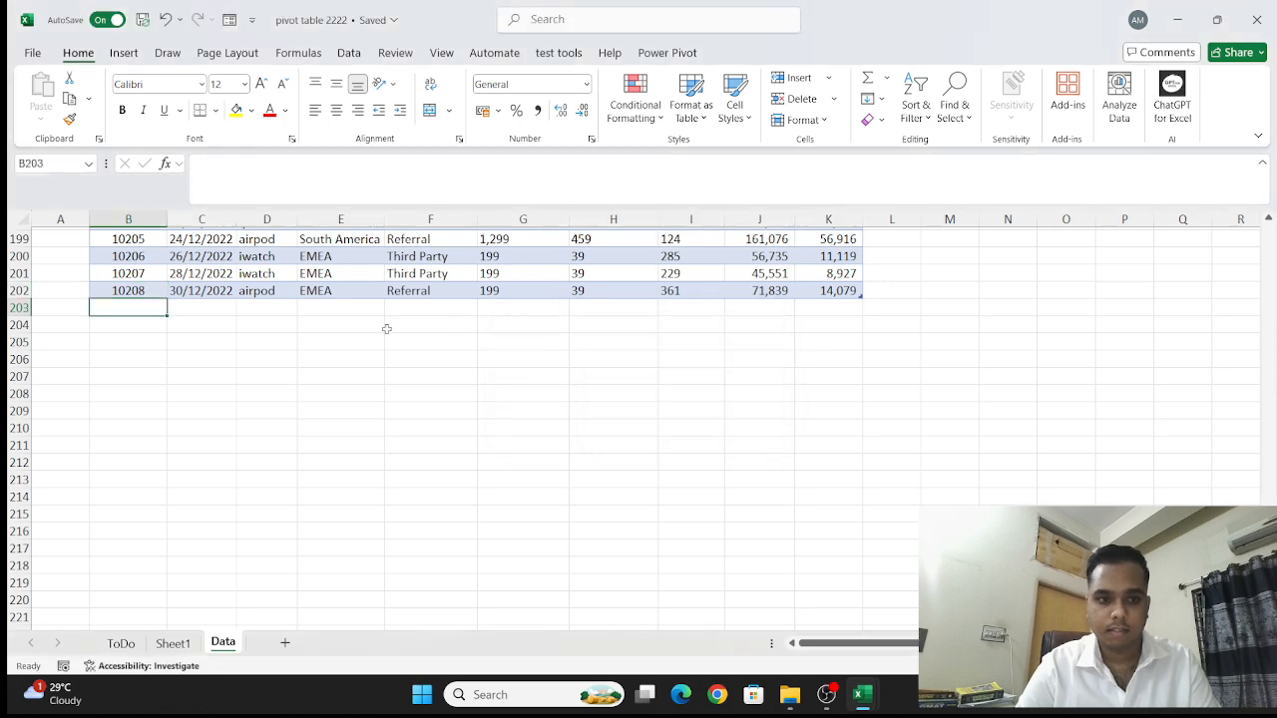
- Copy the table's last record, ID 10208 in row 202, into row 203 directly below it
left_click(148, 290)
key("shift+Right")
key("shift+Right")
key("shift+Right")
key("shift+Right")
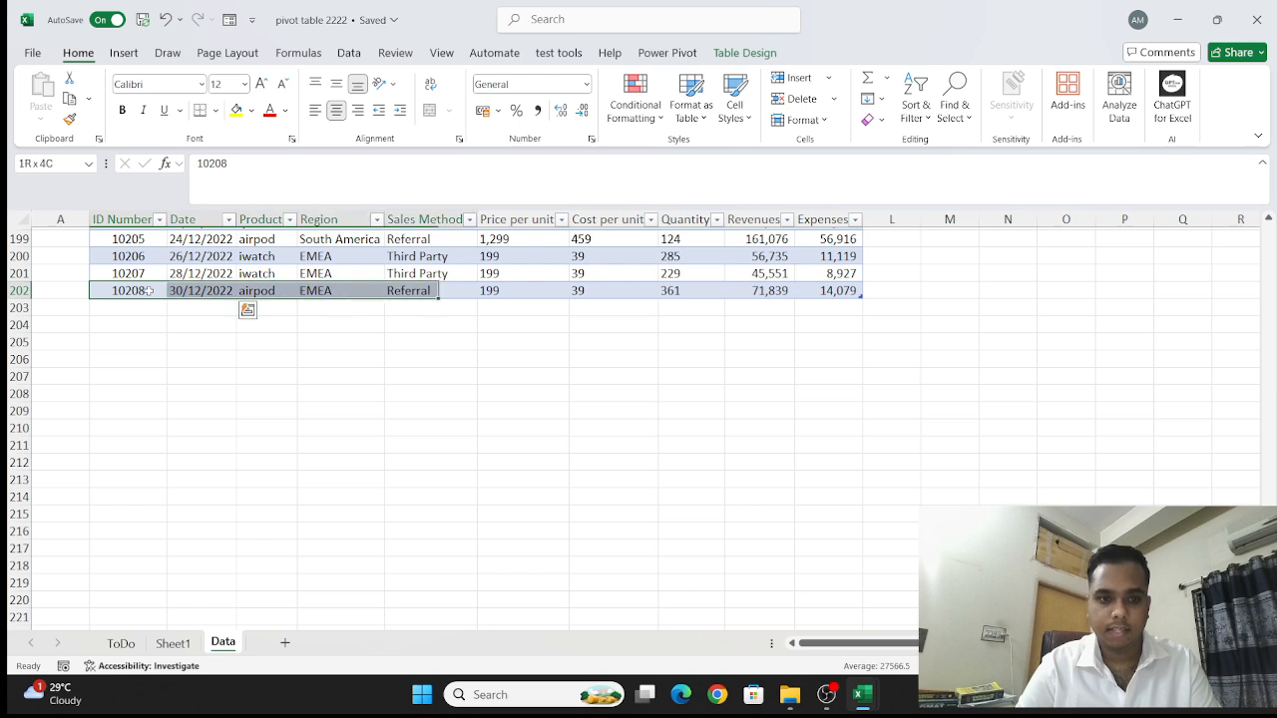
key("shift+Right")
key("shift+Right")
key("shift+Right")
key("shift+Right")
key("shift+Right")
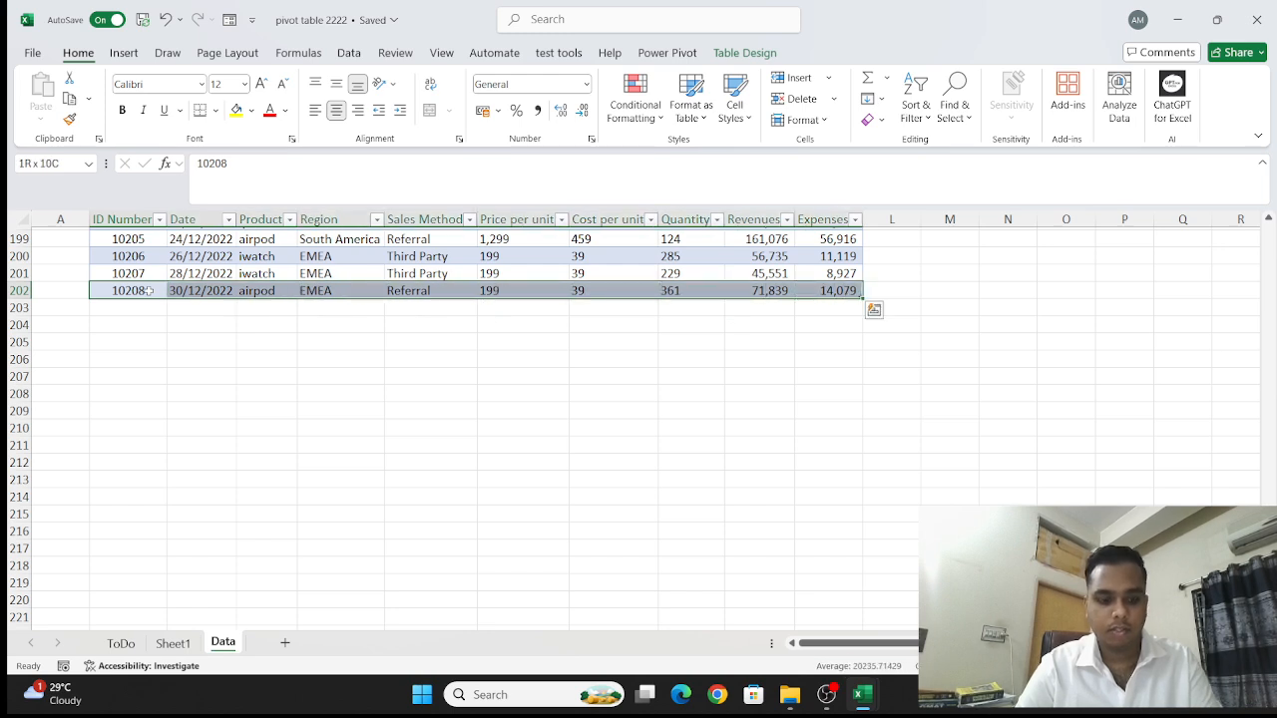
key("ctrl+c")
left_click(126, 305)
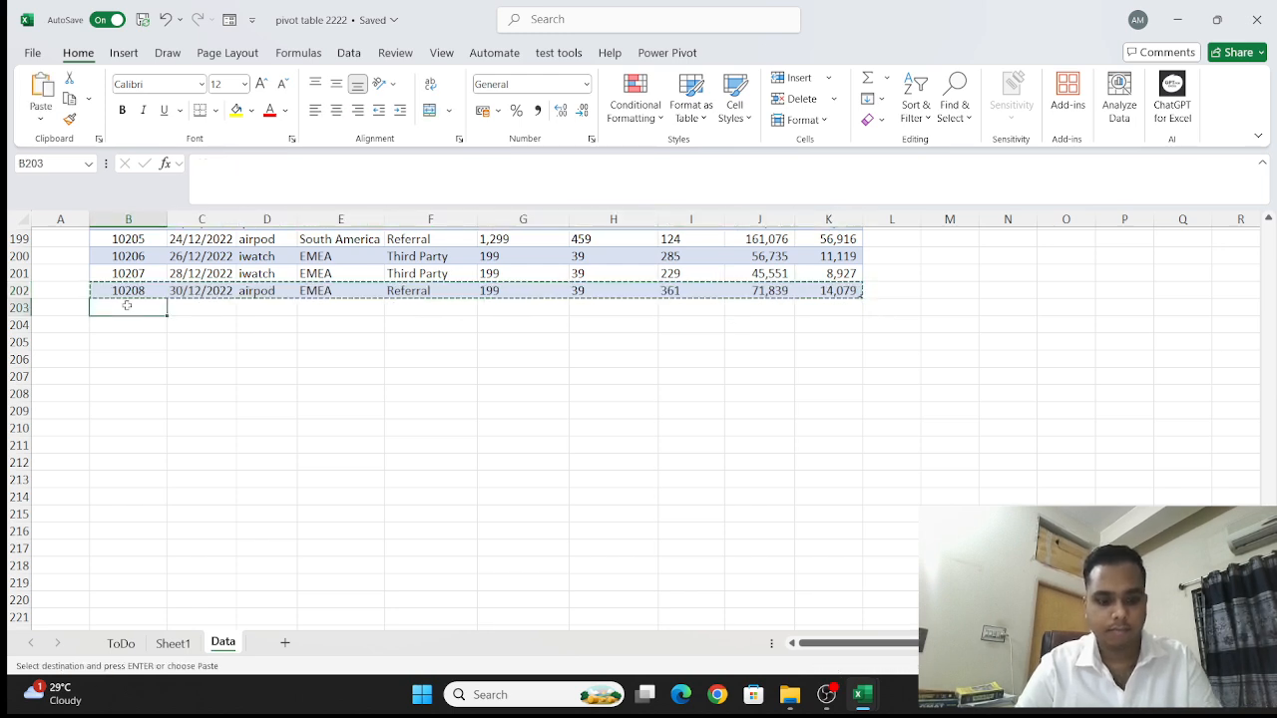
key("ctrl+v")
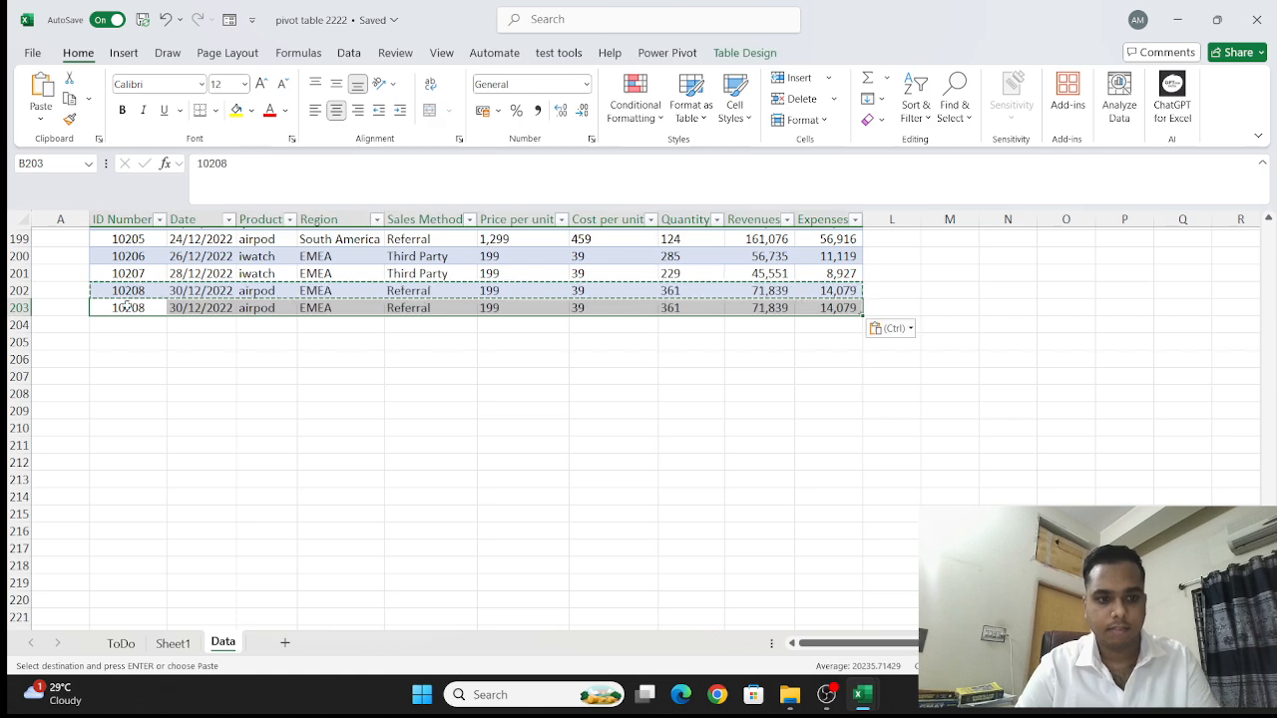
- Replace the Region value in row 203 with a person's name and roll number
double_click(341, 308)
key("BackSpace")
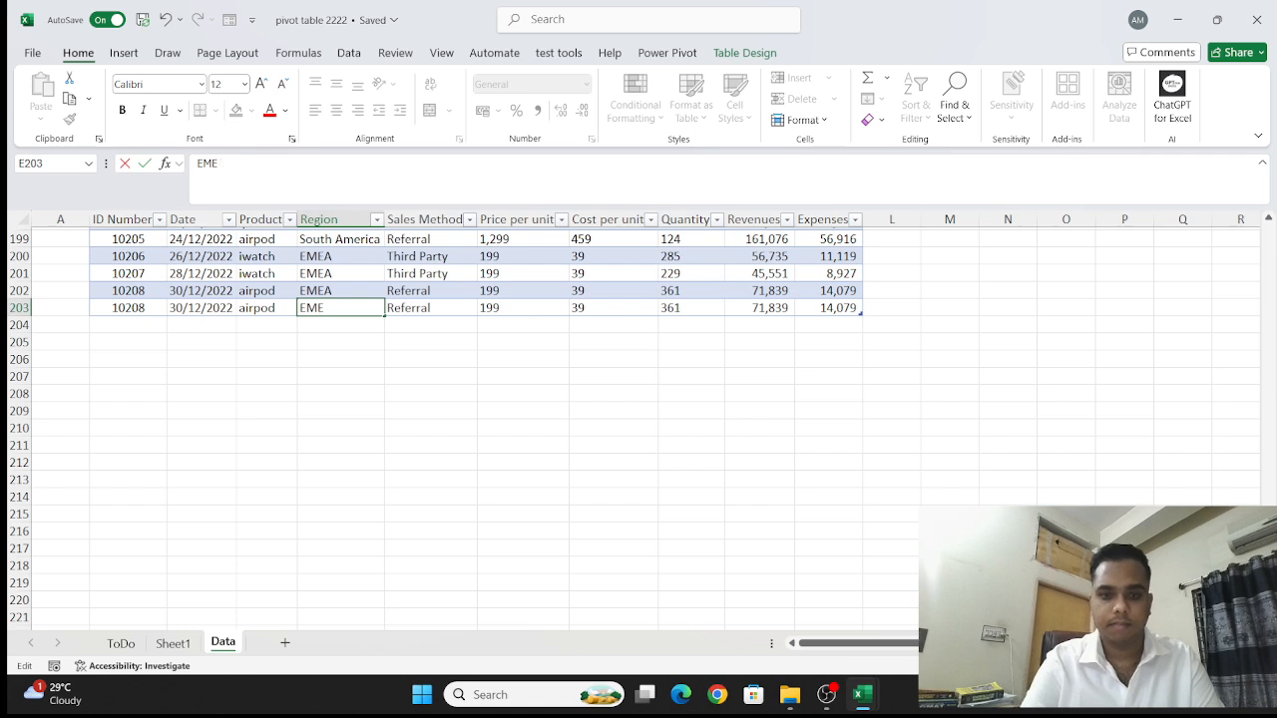
key("BackSpace")
key("BackSpace")
key("BackSpace")
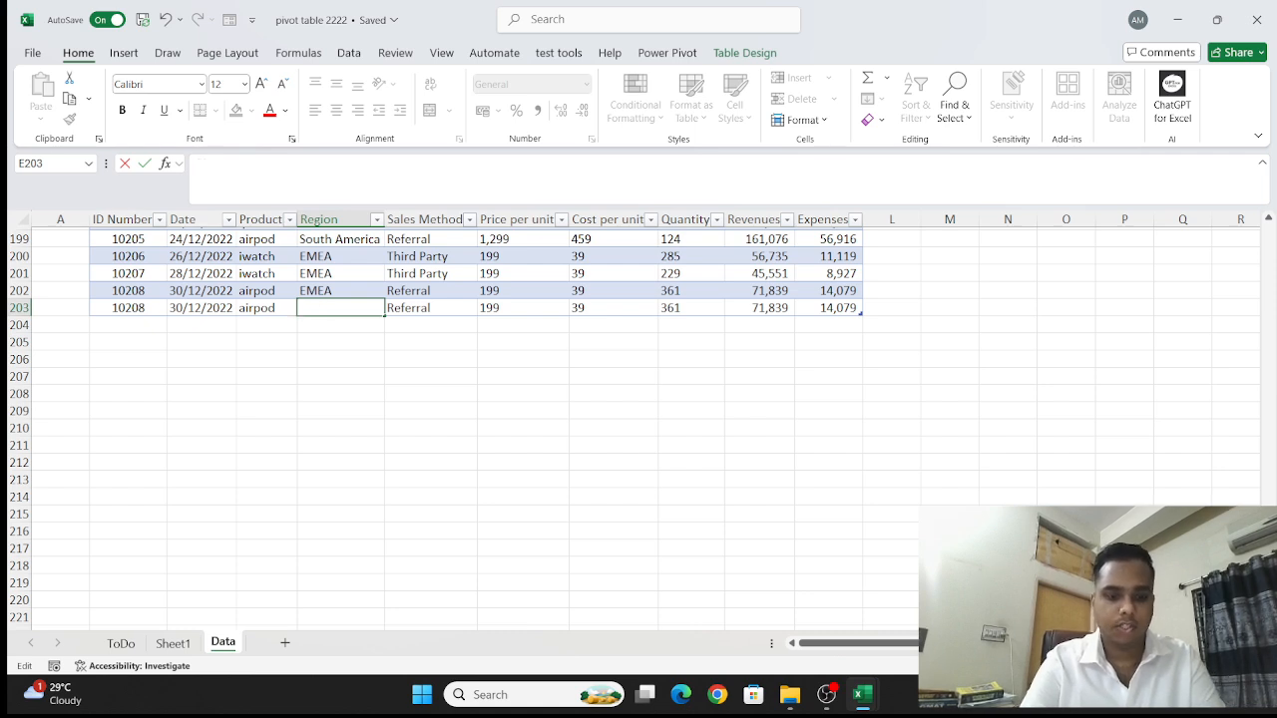
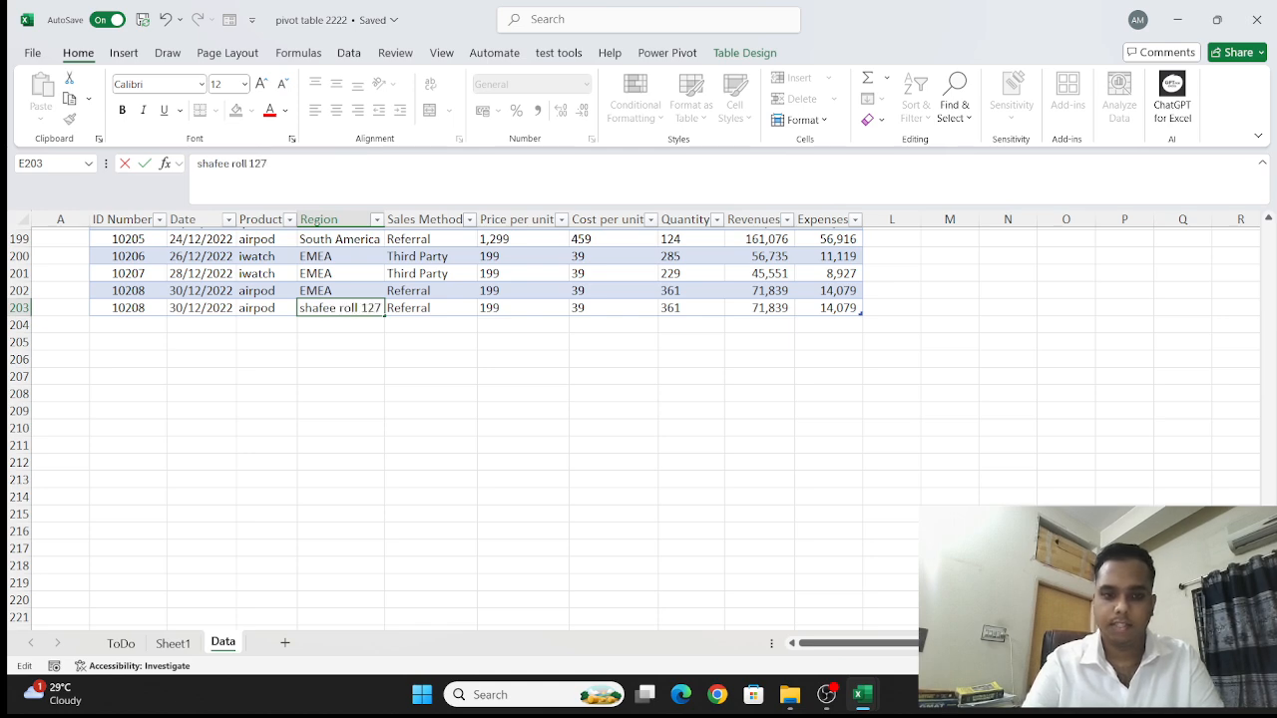
key("Return")
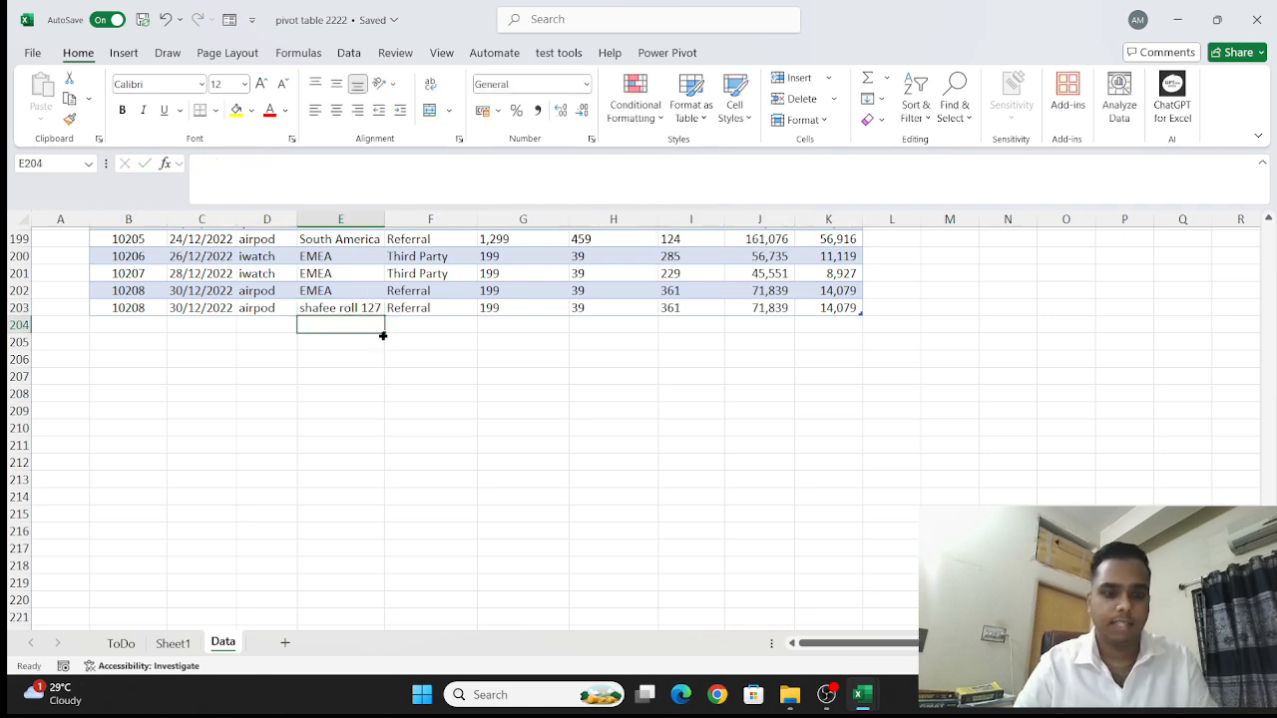
- Return to Sheet1 and remove the Days (Date) field from the PivotTable rows, leaving only the products
left_click(172, 644)
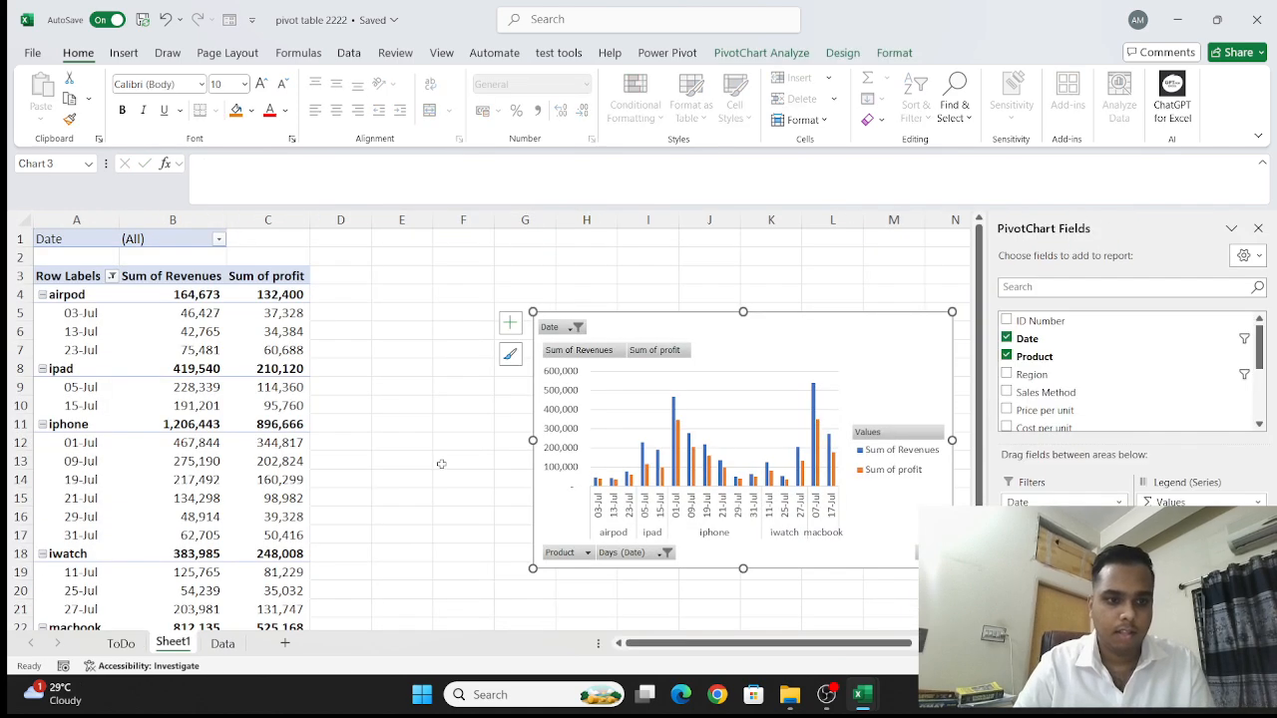
scroll(373, 414, "down", 3, "ctrl")
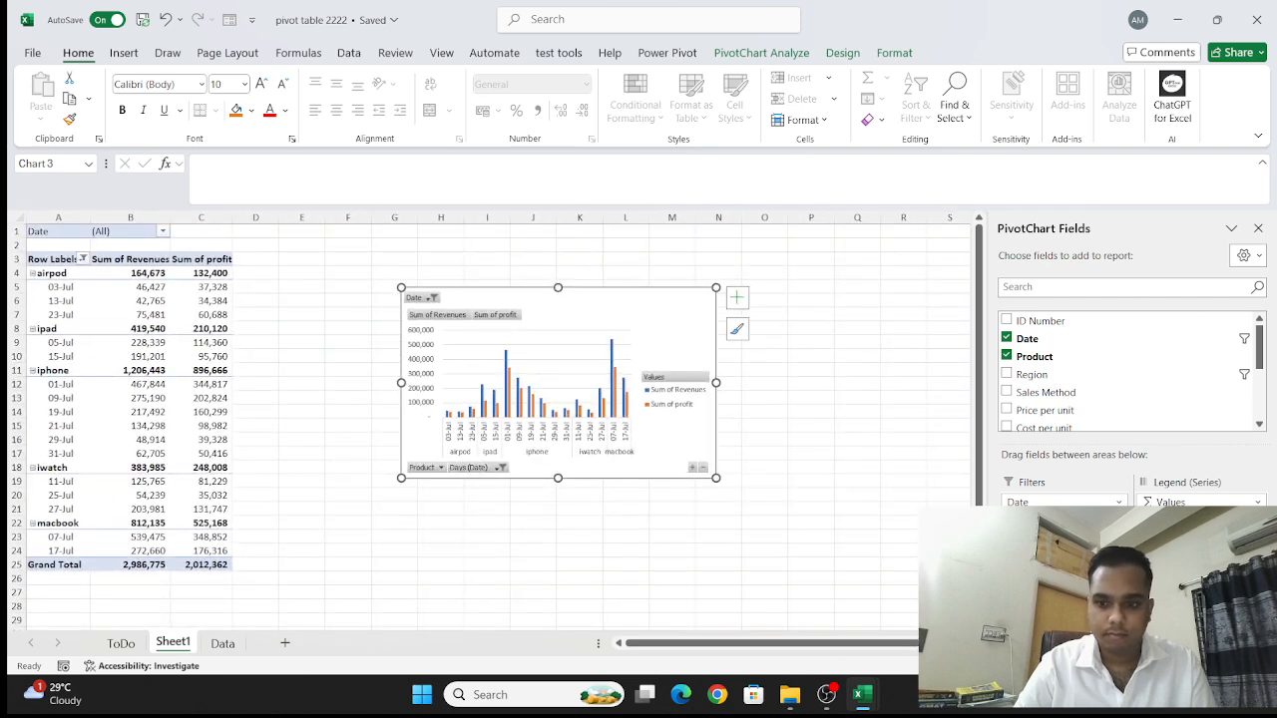
left_click_drag(1057, 601, 586, 521)
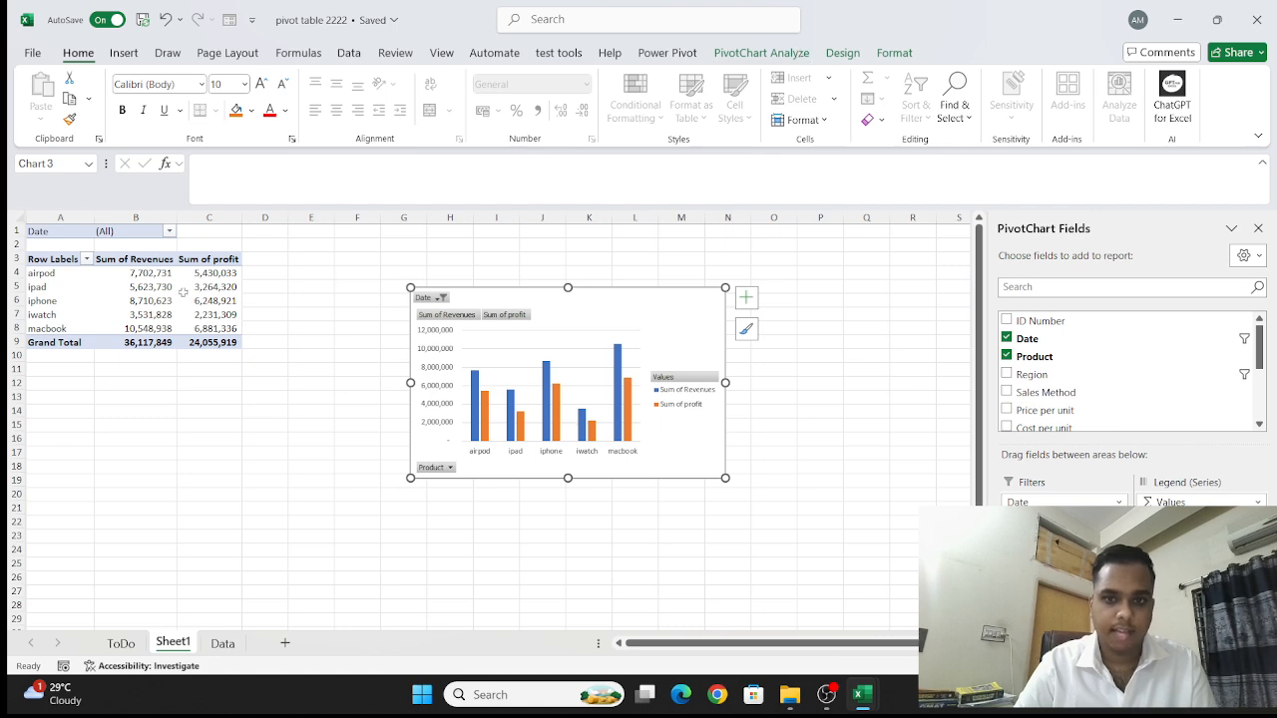
- Refresh all PivotTable and PivotChart data from the source table
left_click(770, 55)
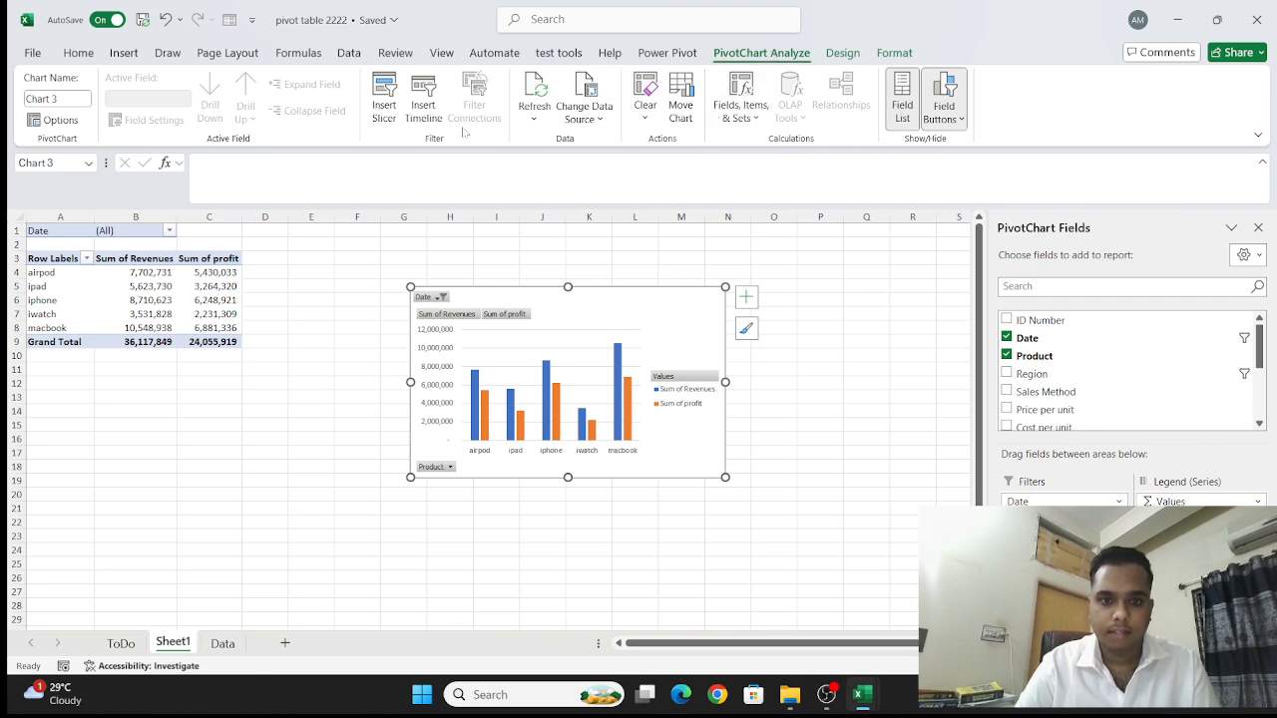
left_click(534, 117)
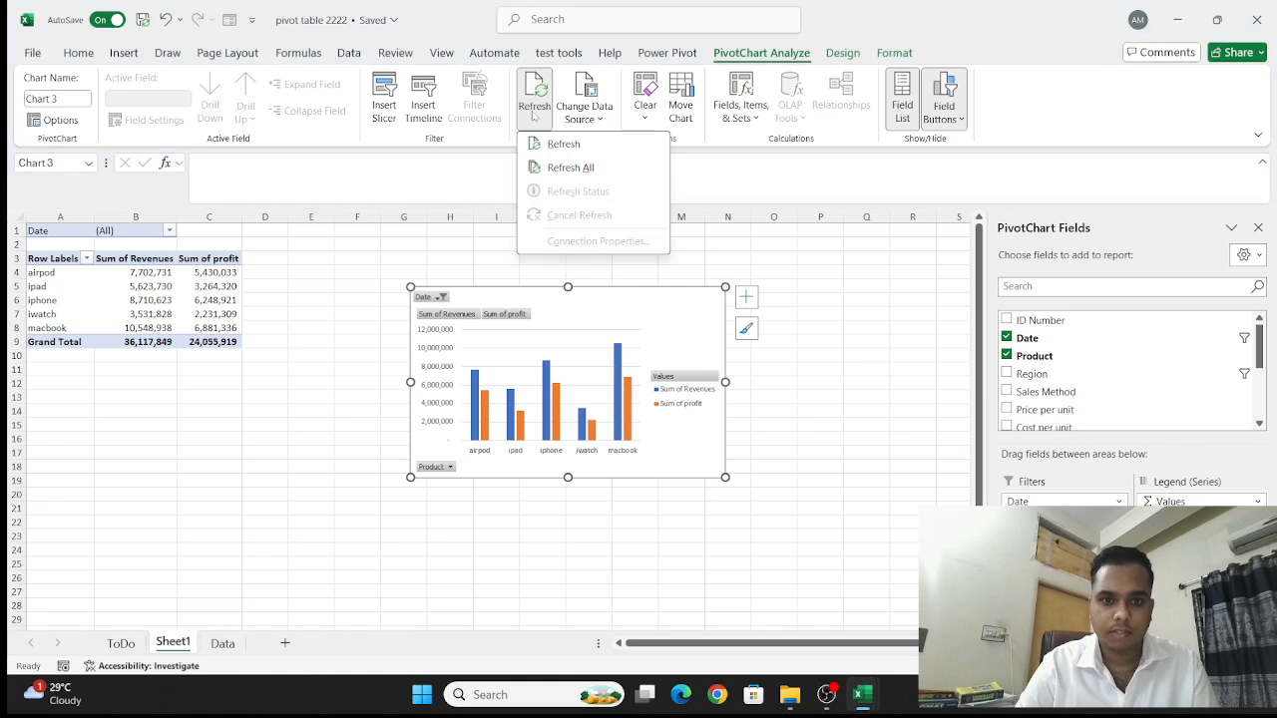
left_click(564, 168)
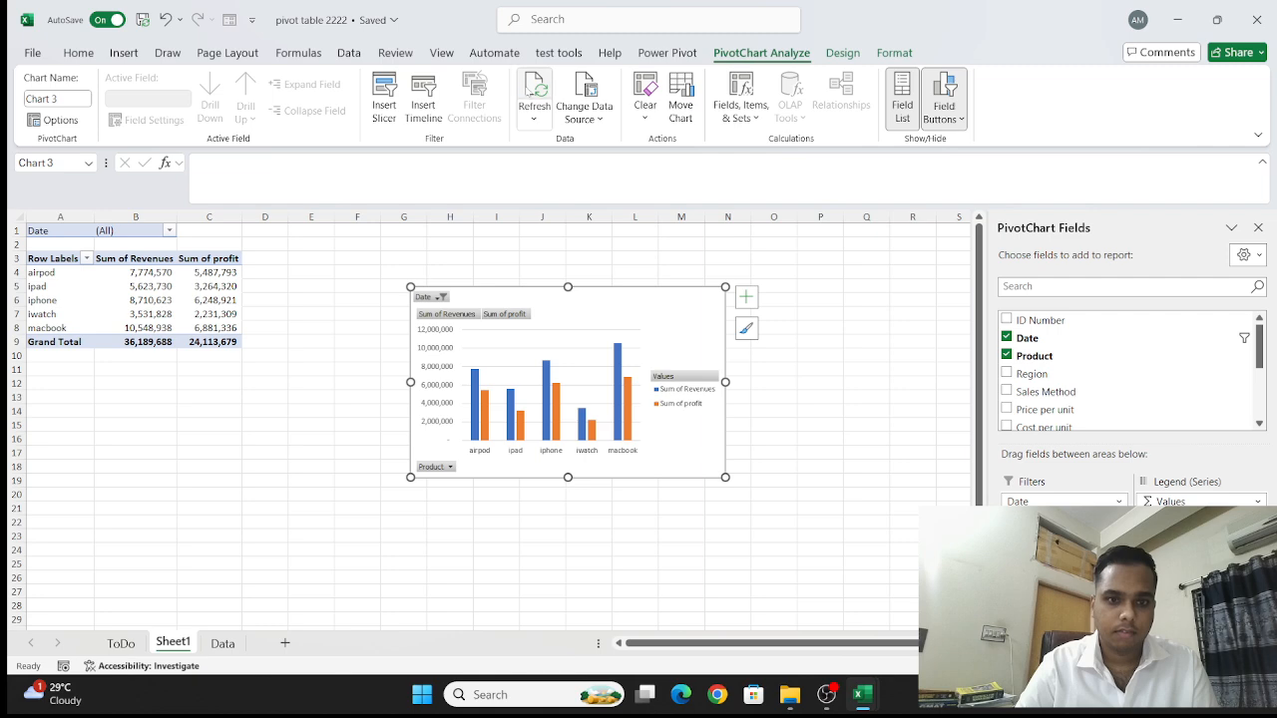
- On the Data sheet, replace the Product value in row 203 with a person's name
left_click(217, 643)
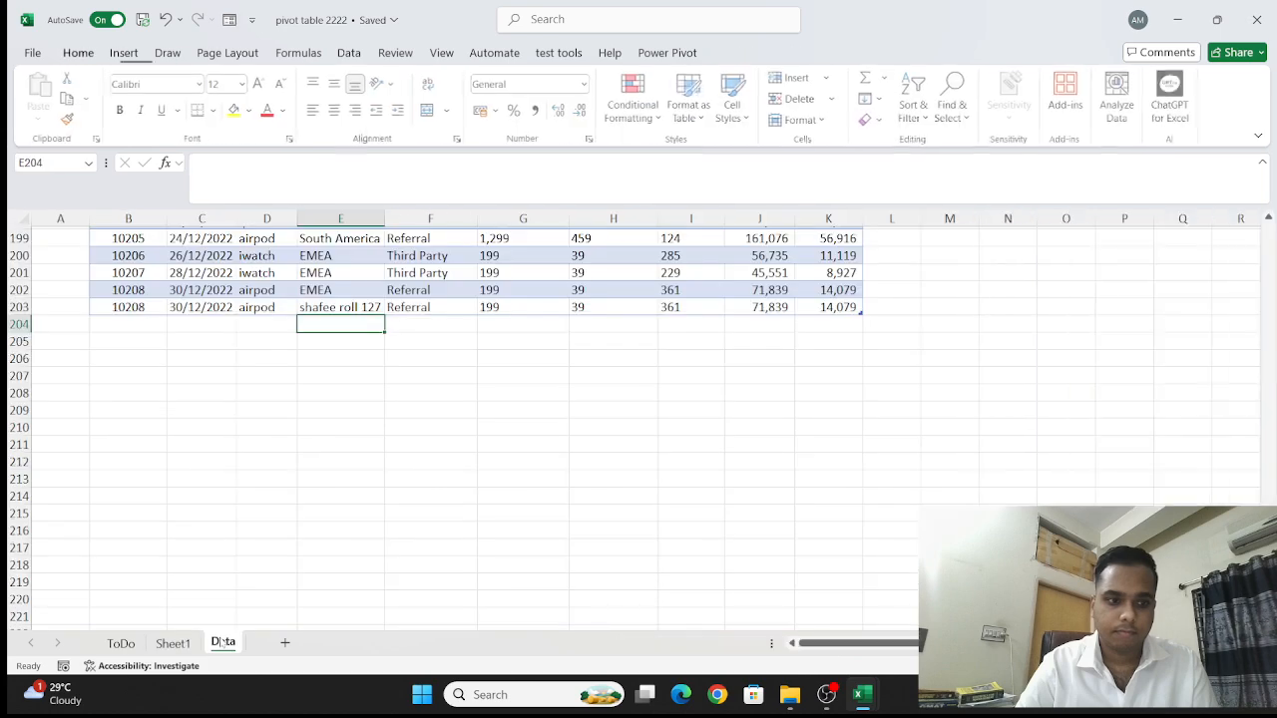
scroll(340, 422, "up", 2)
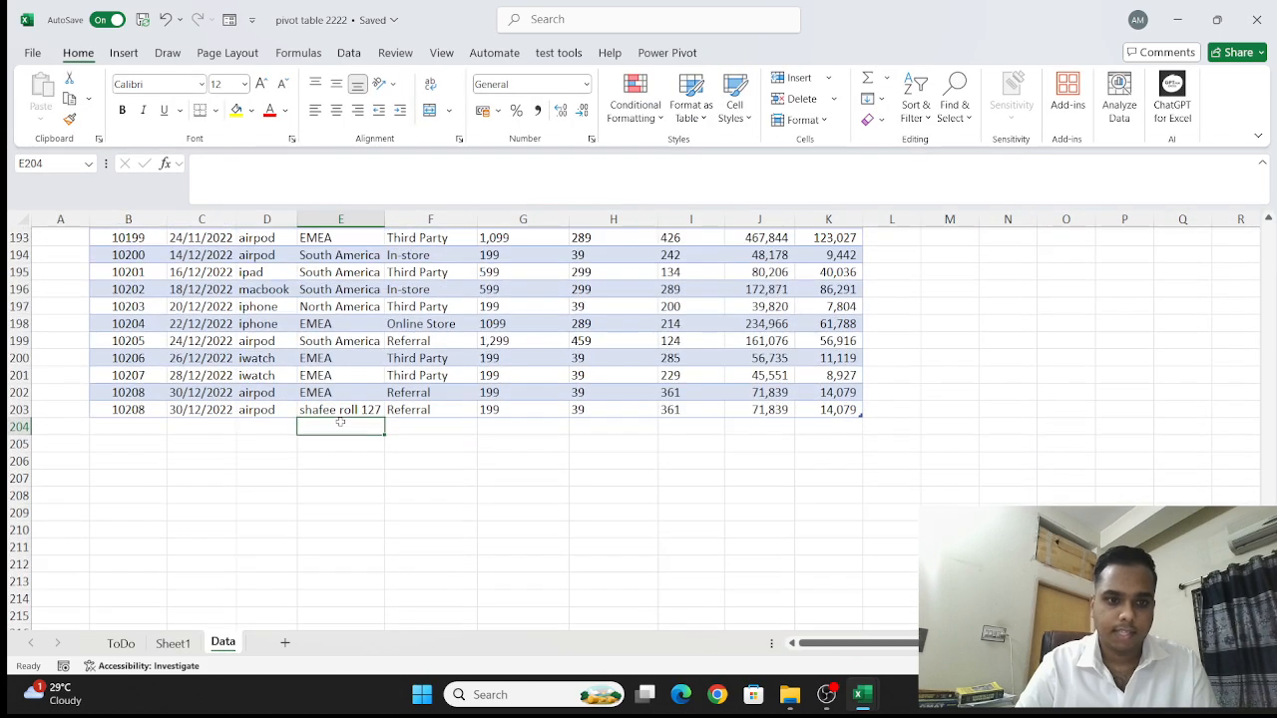
left_click(269, 407)
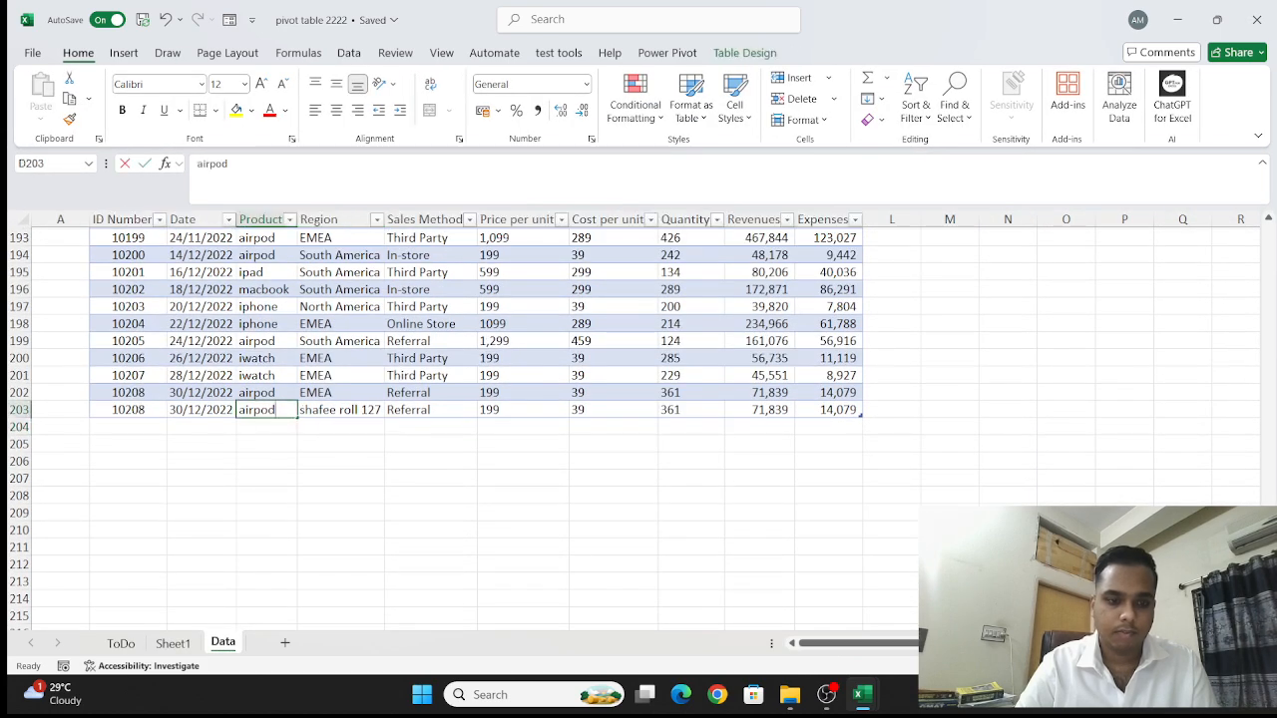
double_click(270, 407)
double_click(262, 409)
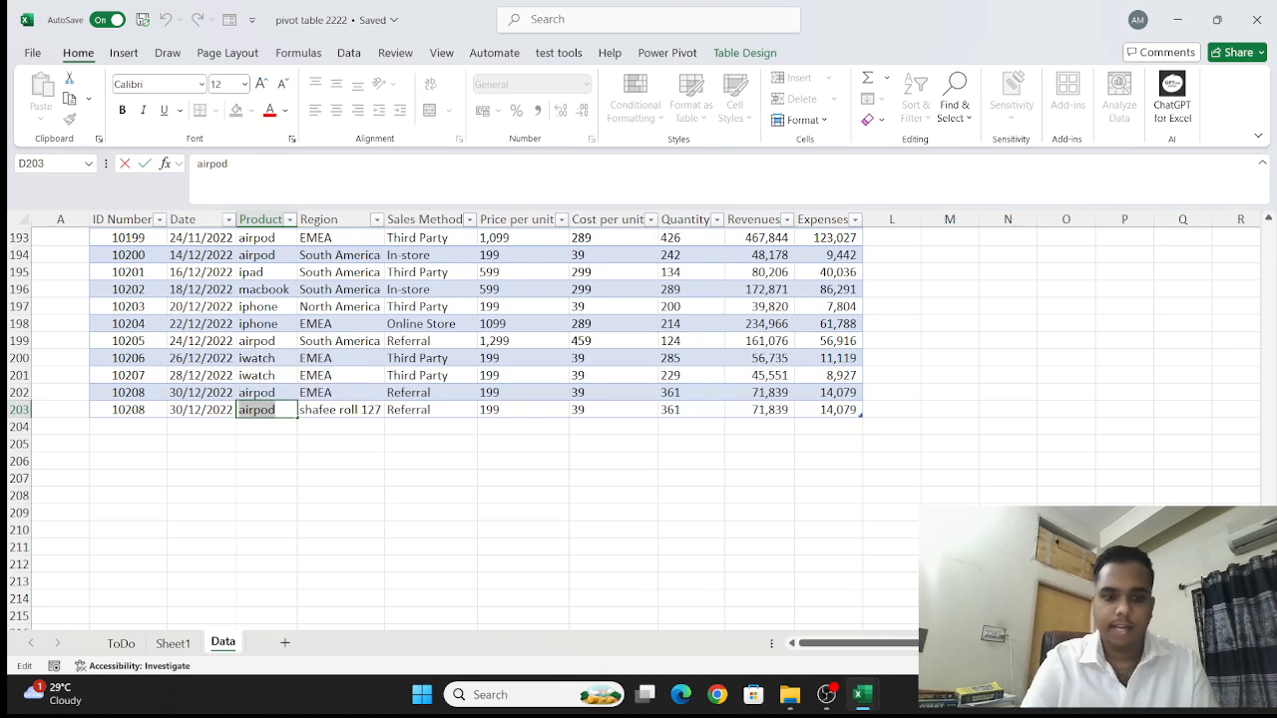
key("BackSpace")
type("shafee")
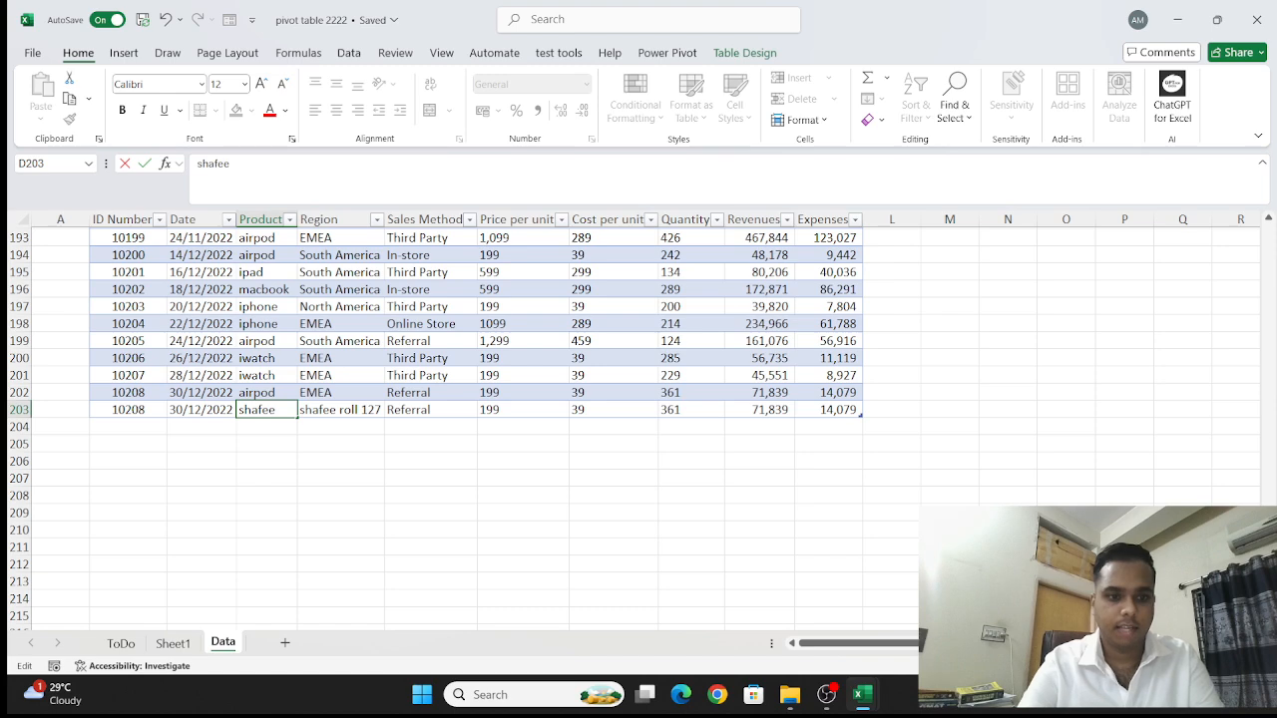
key("Return")
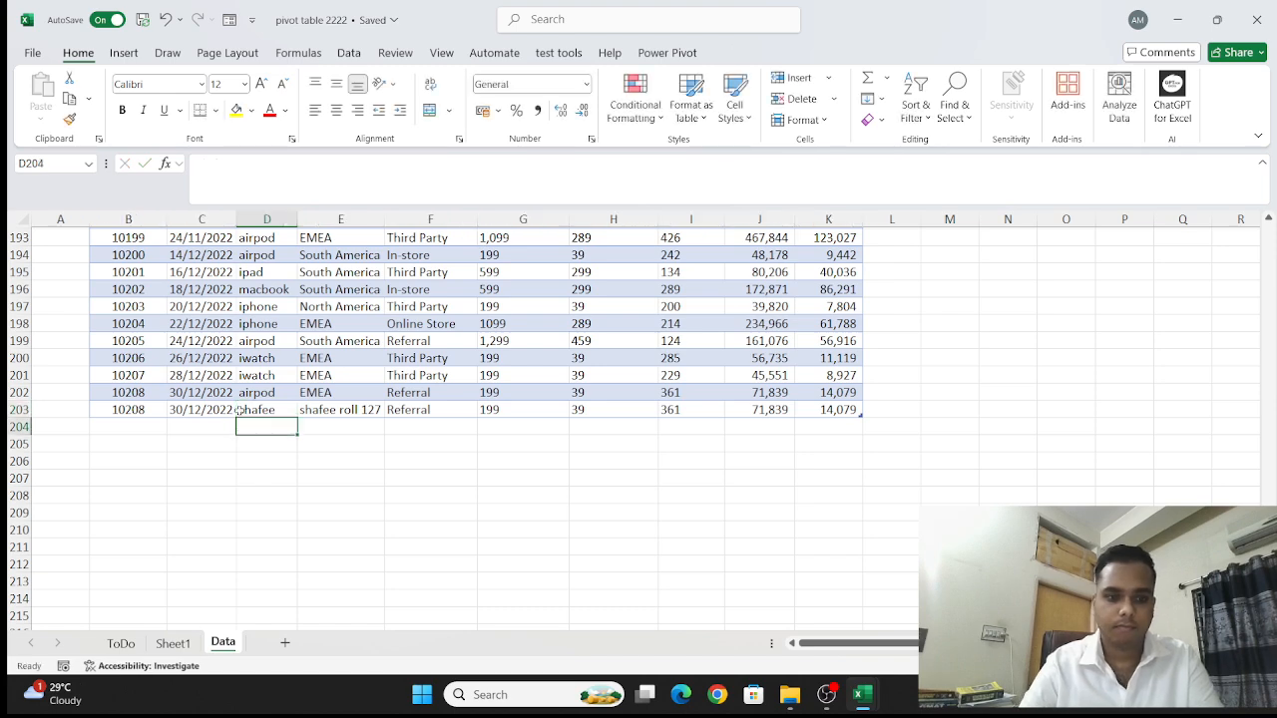
- Return to Sheet1 and refresh all data so the PivotTable and PivotChart pick up the edited Product value
left_click(173, 643)
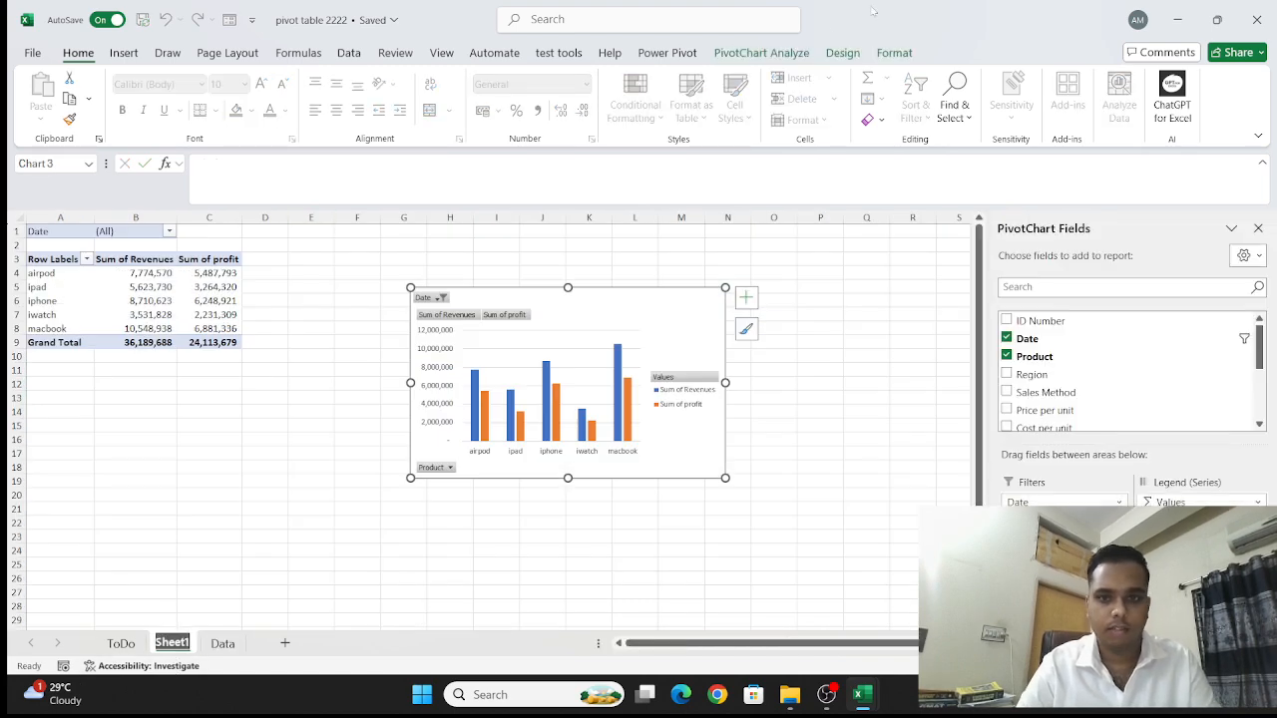
left_click(734, 52)
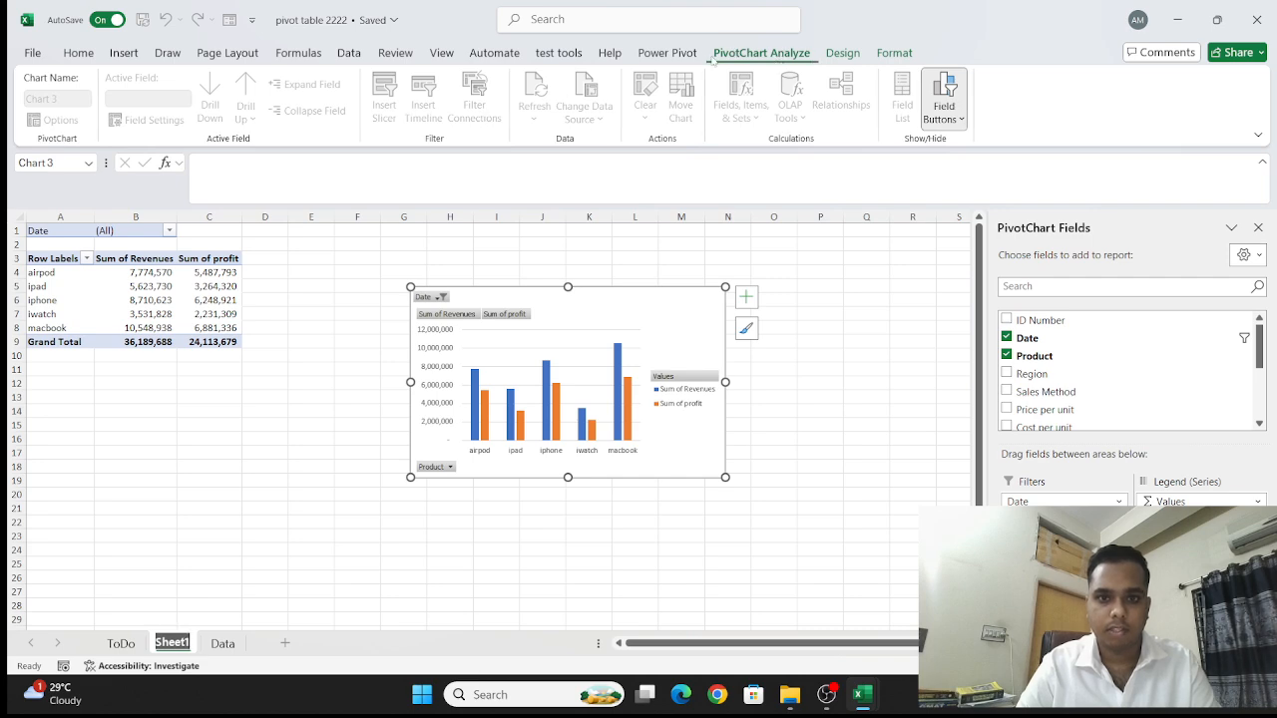
left_click(379, 243)
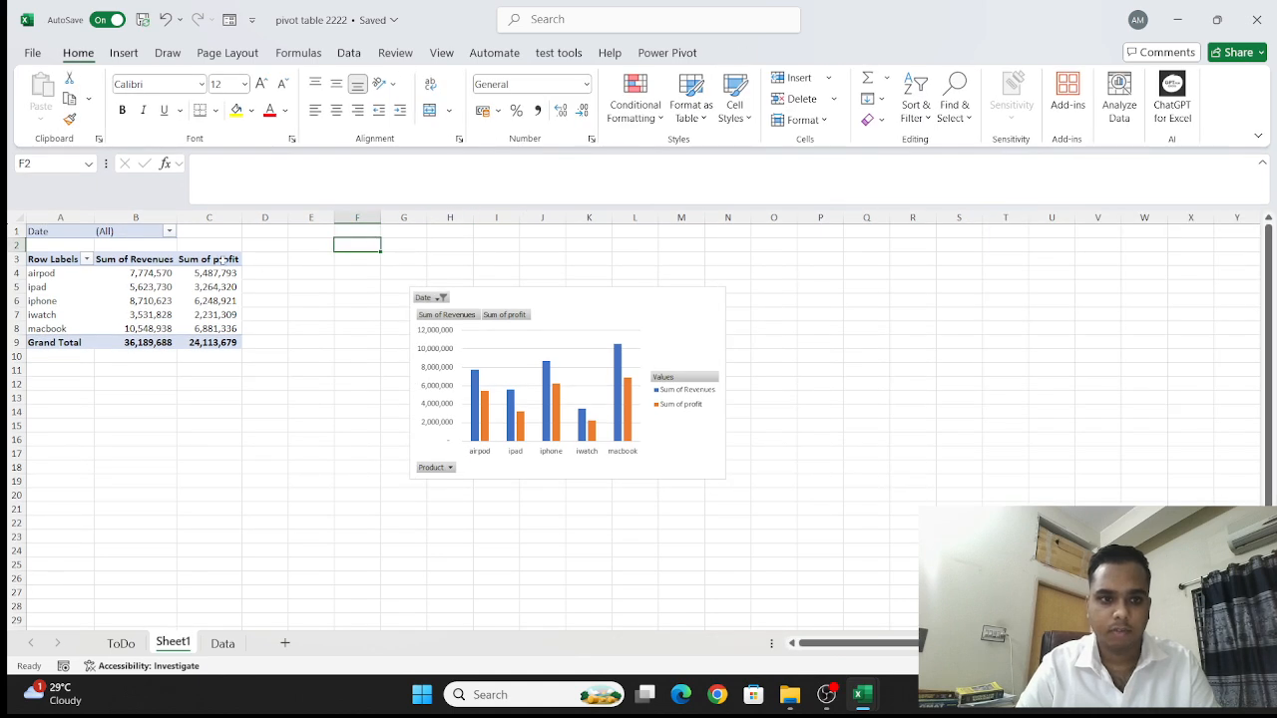
left_click(224, 259)
left_click(722, 55)
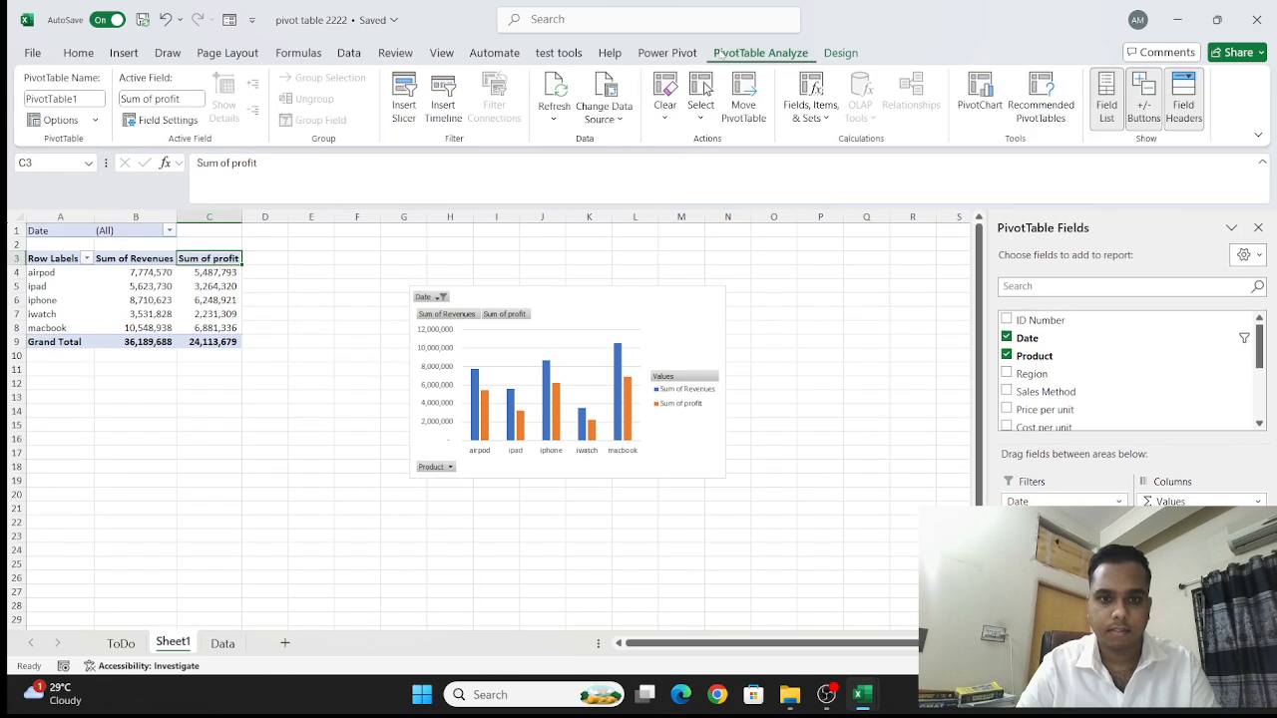
left_click(555, 105)
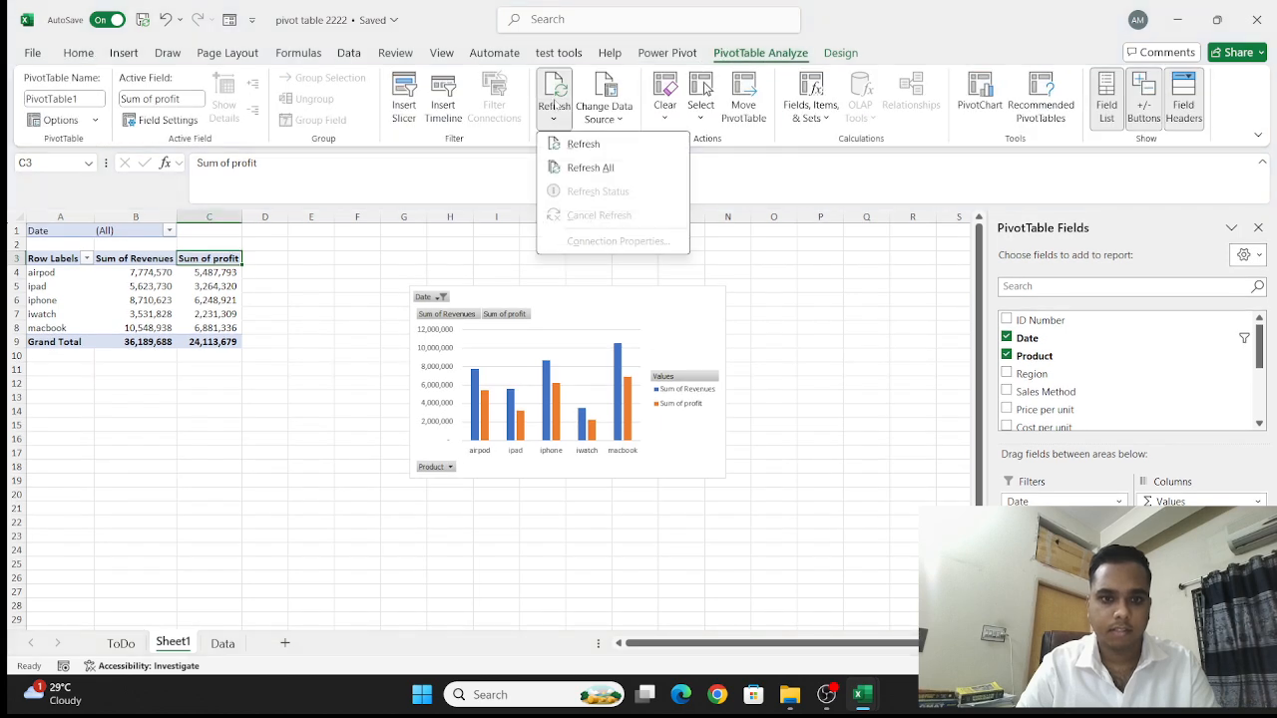
left_click(589, 168)
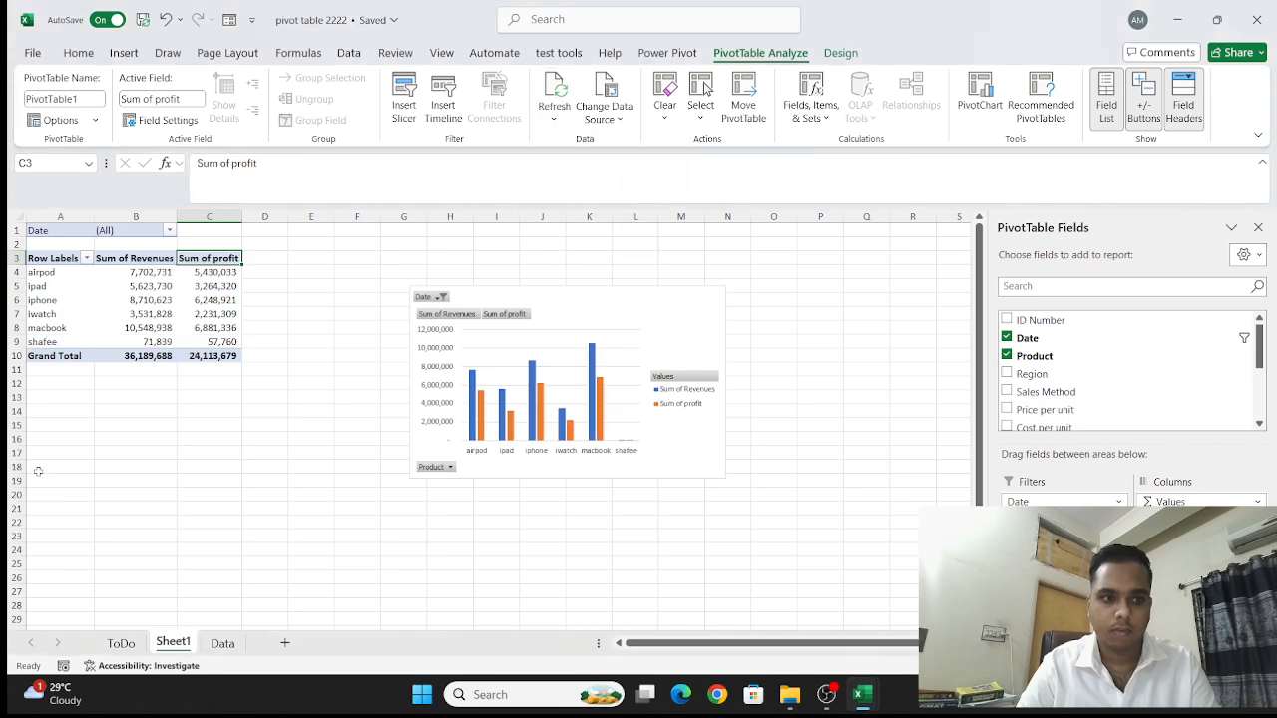
- Examine the PivotTable's product rows and the PivotChart's categories for the edited product entry
scroll(69, 418, "up", 4)
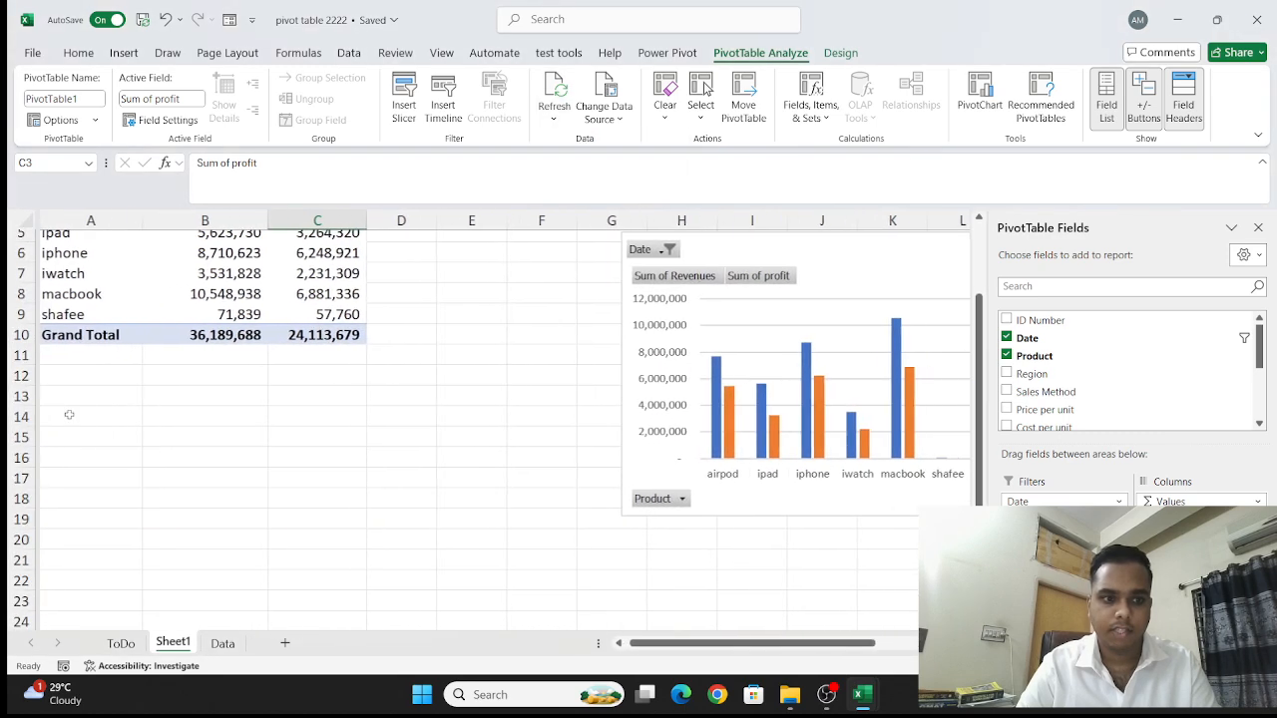
scroll(69, 414, "up", 2)
left_click(89, 405)
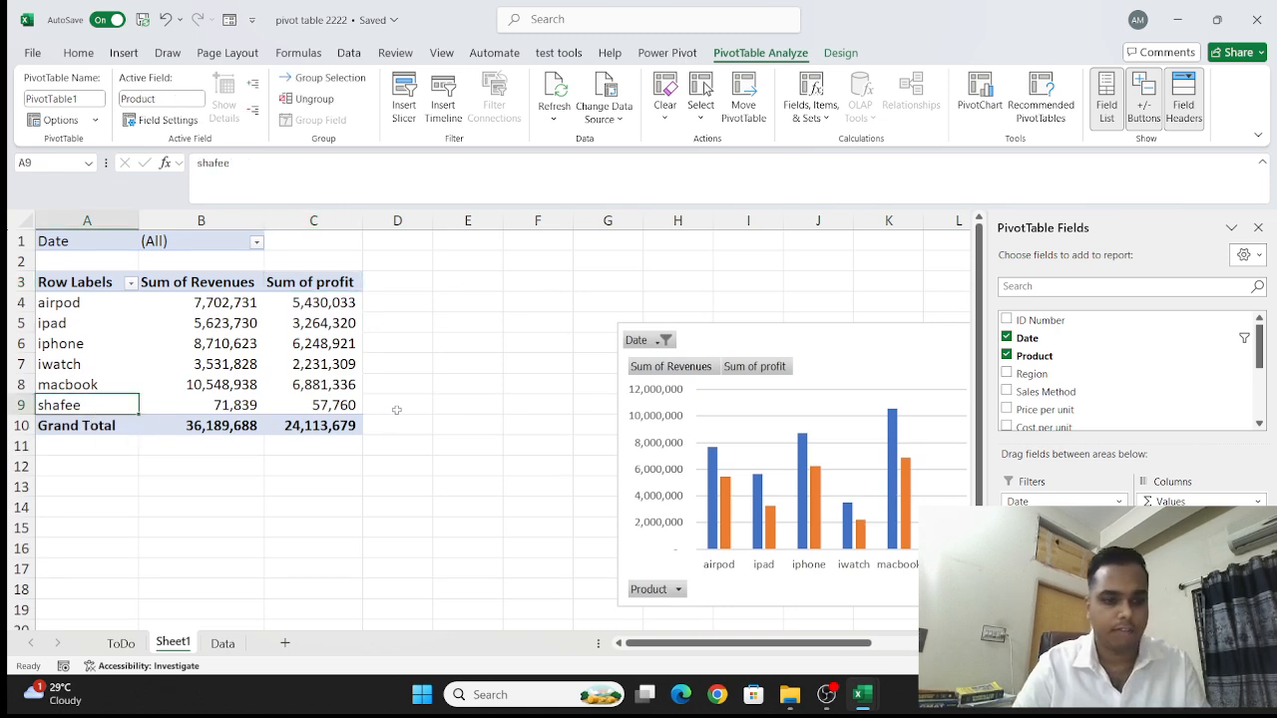
scroll(396, 410, "down", 4)
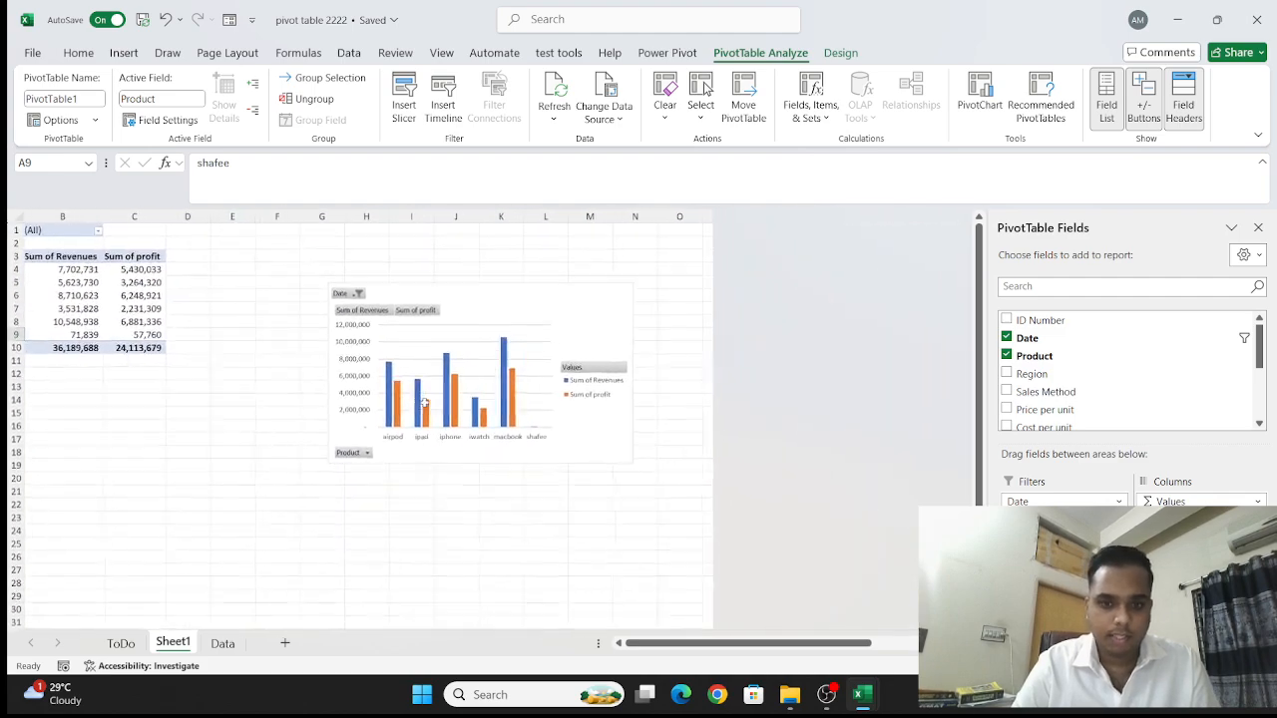
scroll(424, 403, "down", 2)
scroll(424, 403, "up", 2)
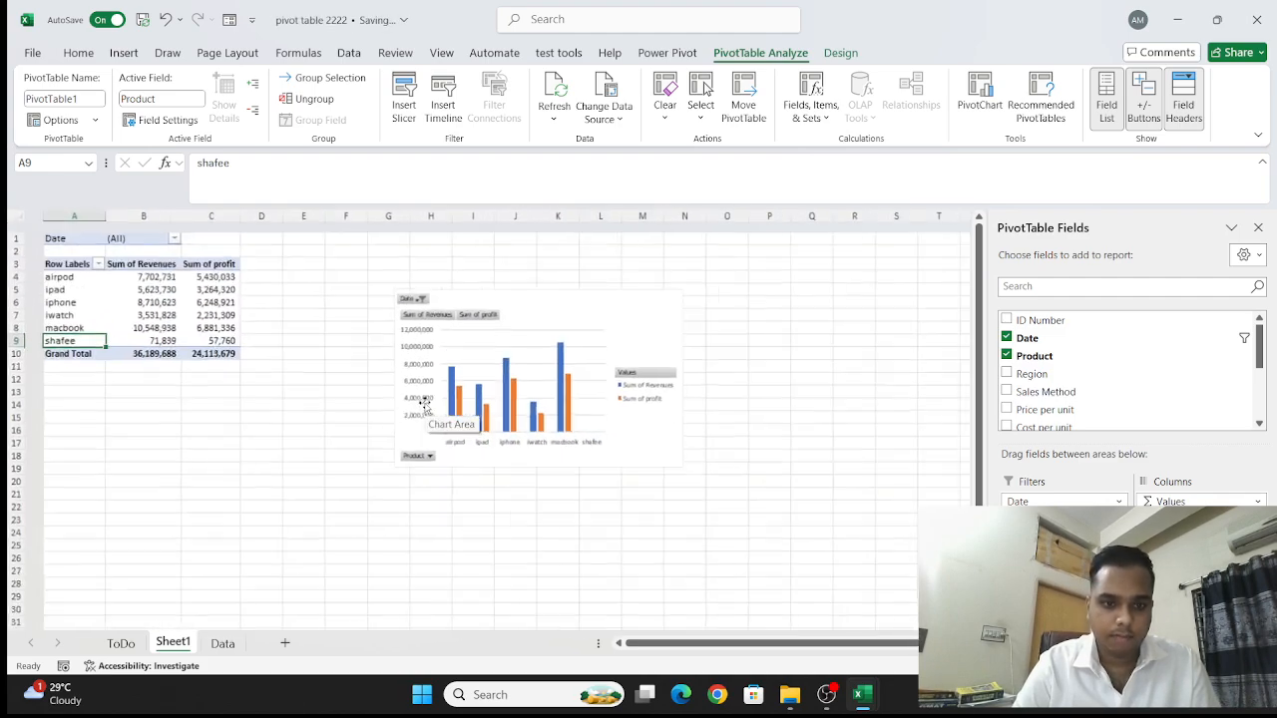
scroll(424, 404, "up", 2)
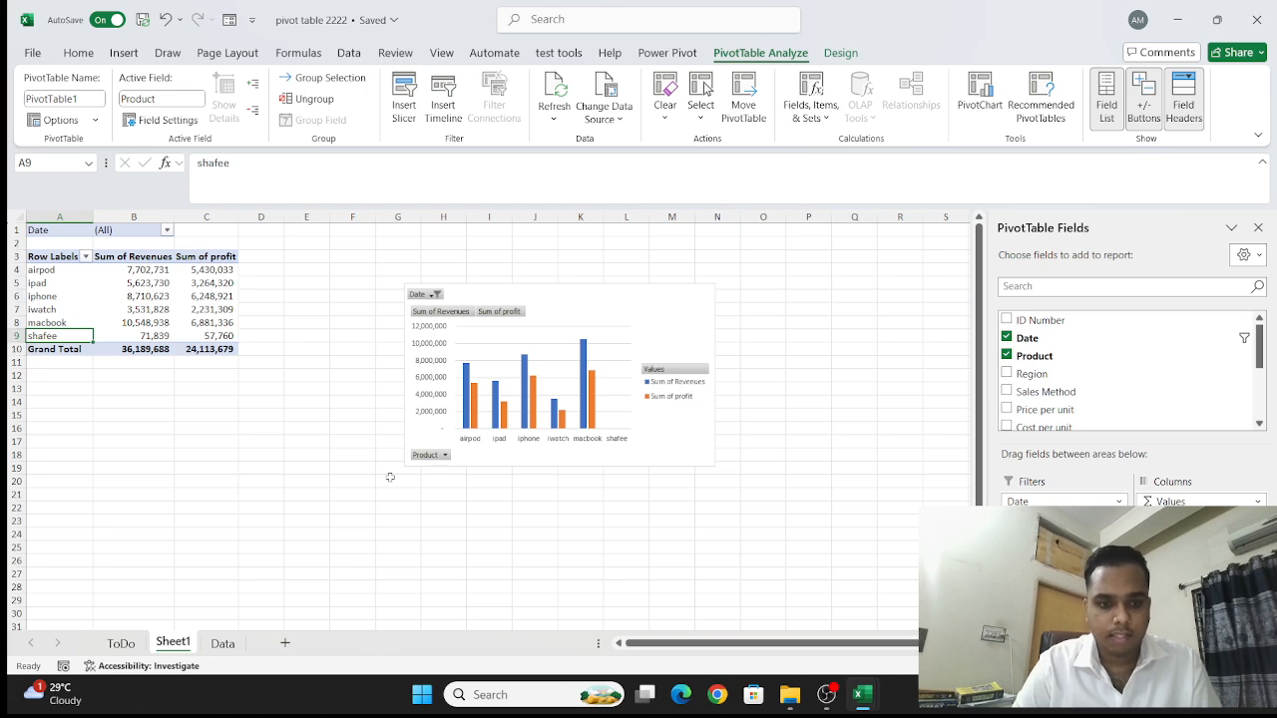
left_click(826, 694)
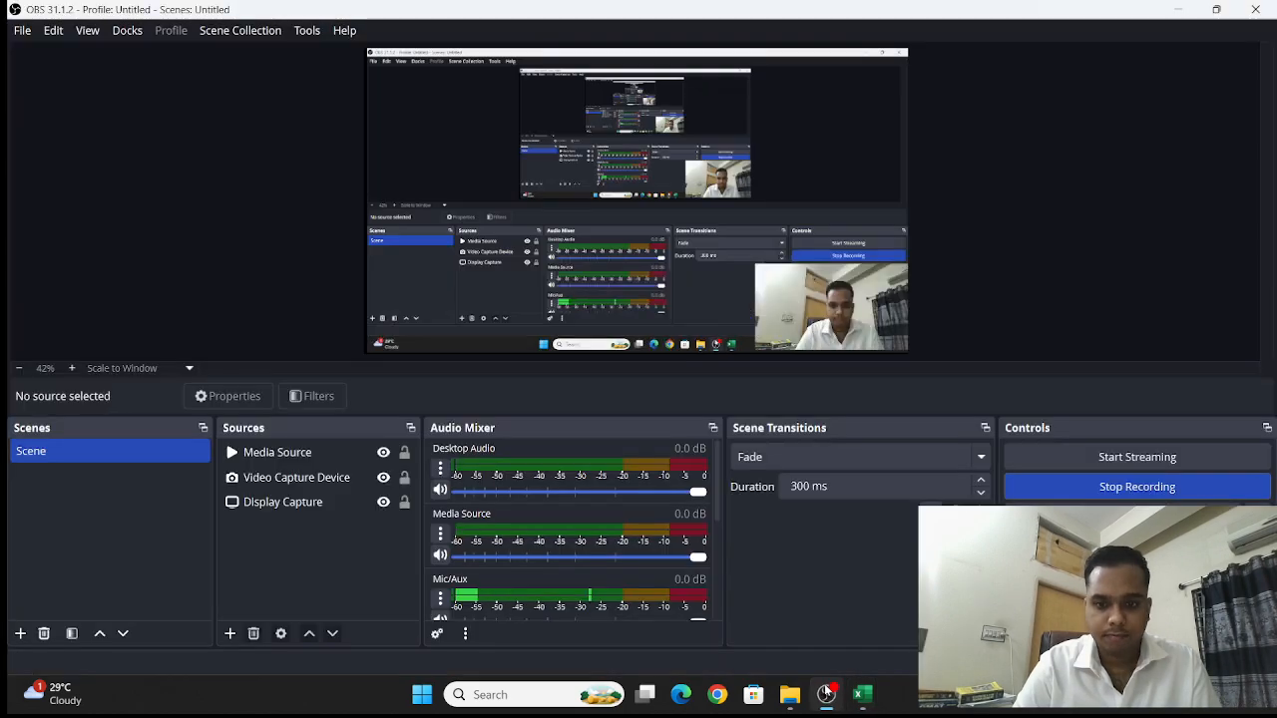